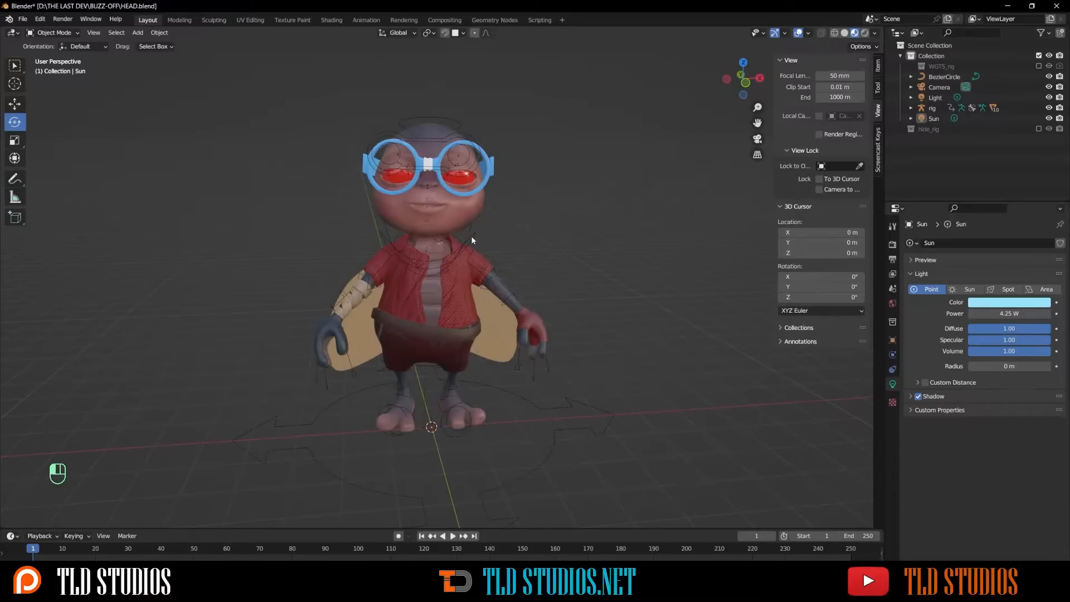
- Switch the character's selected rig from Object Mode to Pose Mode
scroll(472, 240, up, 4)
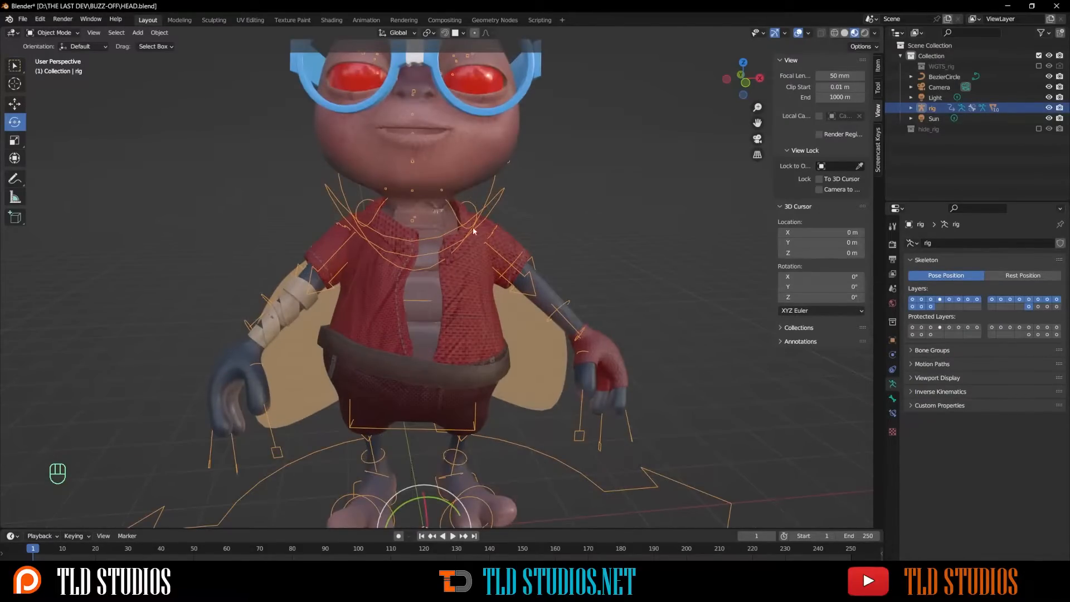
click(54, 32)
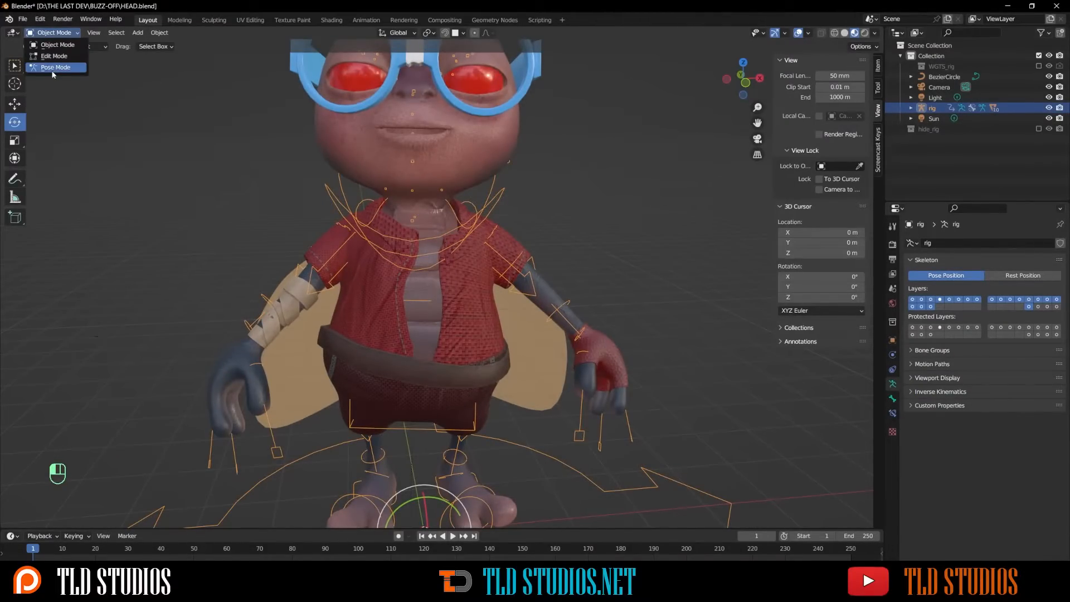
click(55, 68)
- Rotate the character's right hand IK control so the fingers point inward across the torso
scroll(382, 276, down, 5)
shift+middle_drag(479, 355, 373, 331)
scroll(413, 259, up, 3)
click(218, 318)
middle_drag(218, 319, 295, 341)
drag(293, 338, 221, 311)
drag(256, 367, 300, 339)
middle_drag(291, 313, 248, 306)
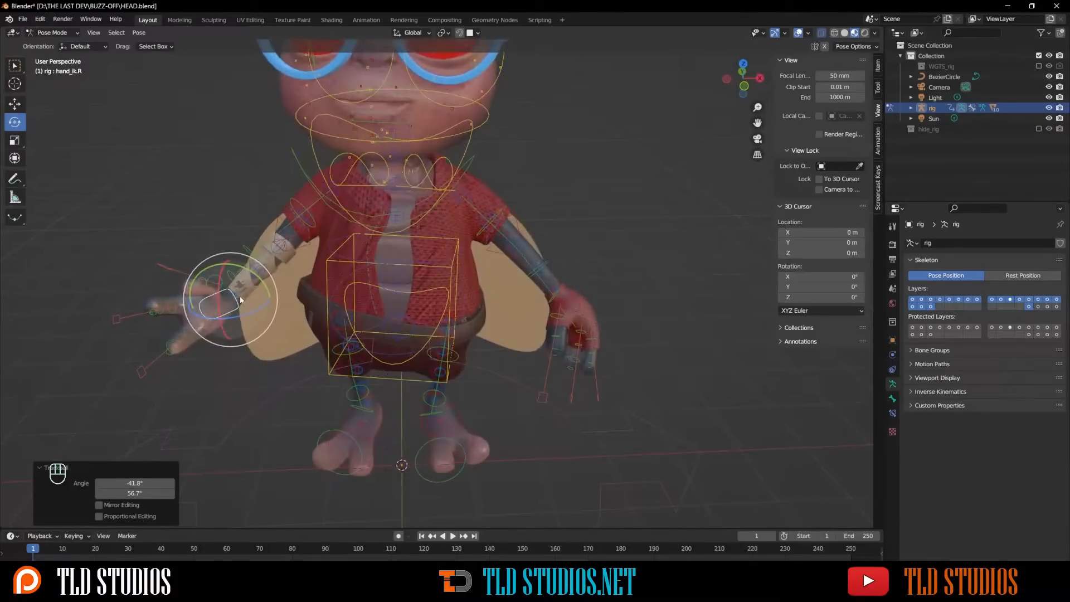
drag(230, 319, 322, 303)
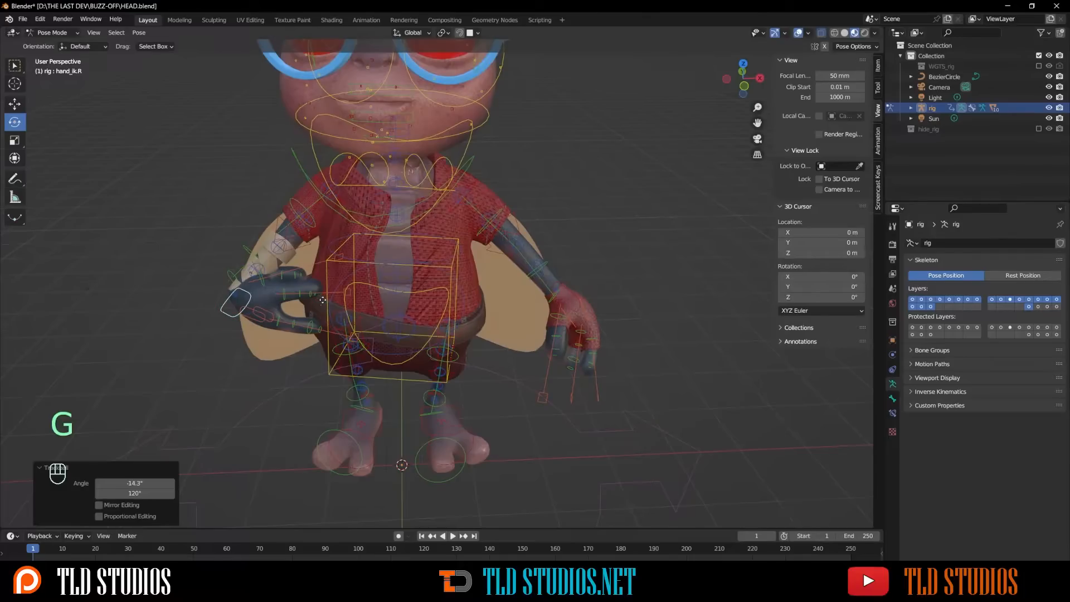
- Move the right hand control up to the chest and about 1.03 m forward so the forearm lies in front of the body
key(g)
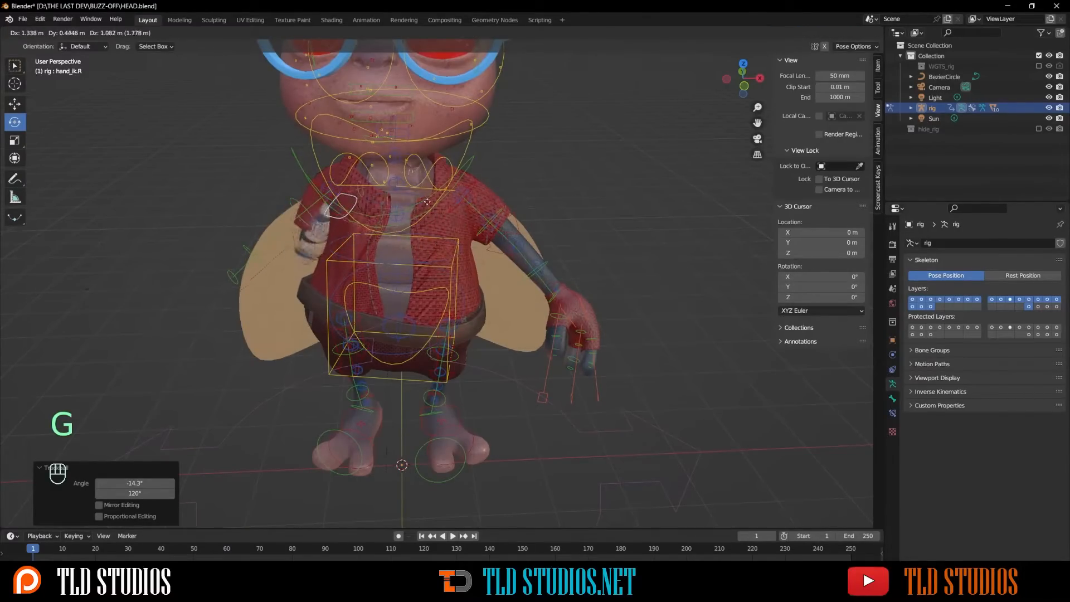
click(410, 202)
middle_drag(381, 220, 482, 216)
key(g)
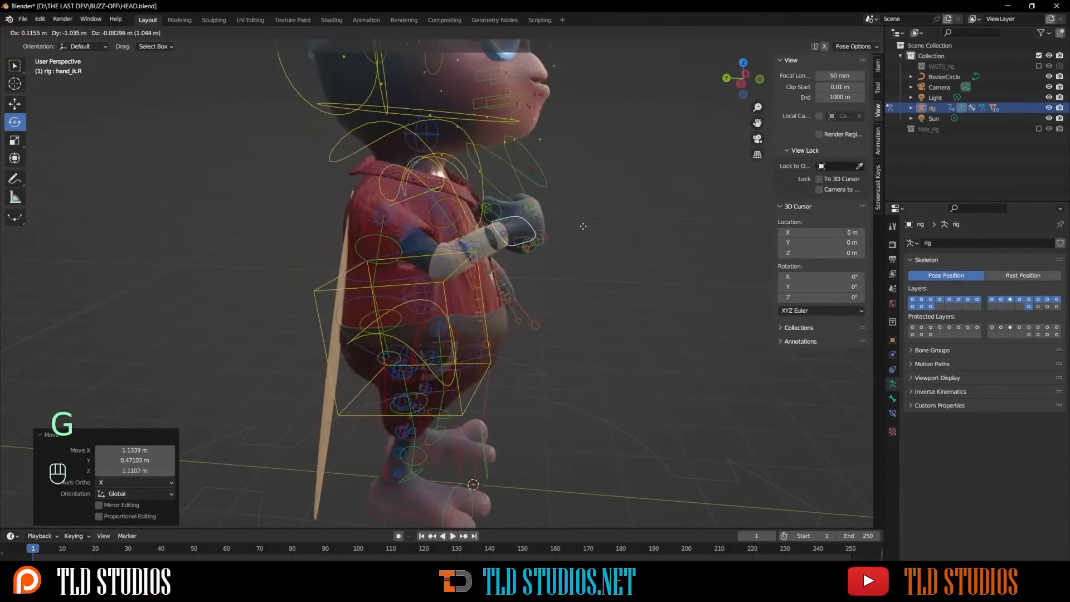
click(576, 229)
middle_drag(576, 228, 398, 232)
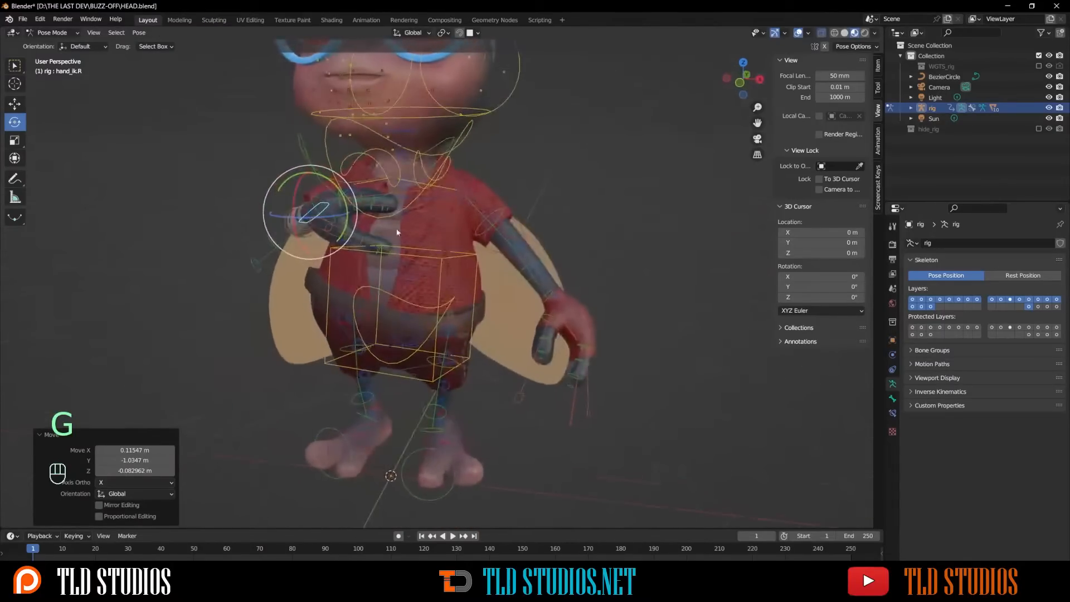
- Trackball-rotate the right hand and reposition it so it lies flat across the front of the chest
key(r)
key(r)
click(340, 230)
middle_drag(329, 237, 326, 314)
key(g)
click(294, 288)
- Rotate the right upper arm IK control about 36.2° around the view axis to raise the elbow outward
click(315, 286)
scroll(303, 219, up, 1)
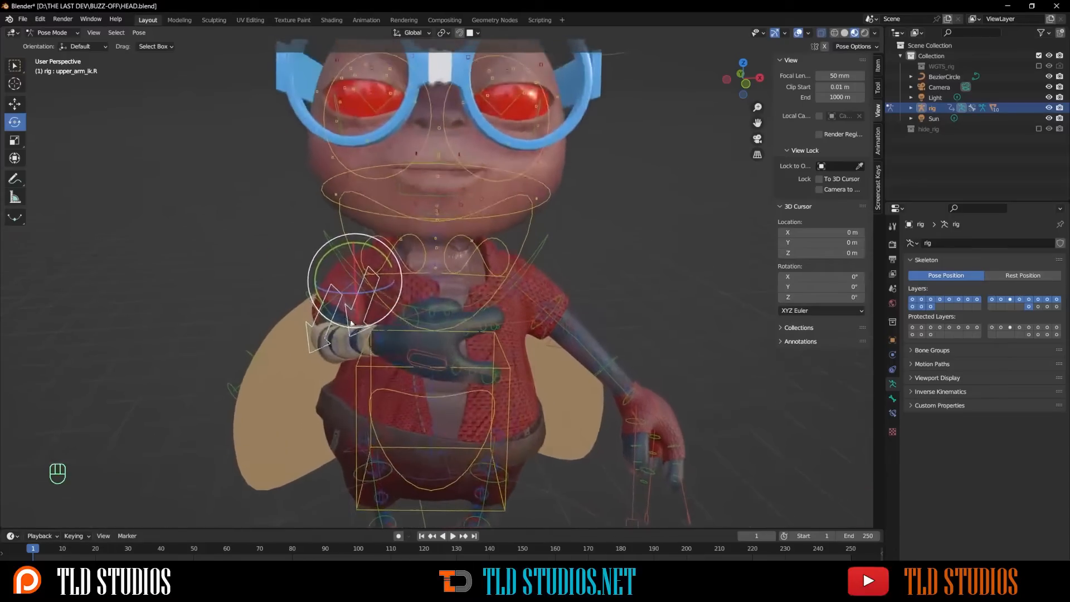
drag(323, 318, 299, 286)
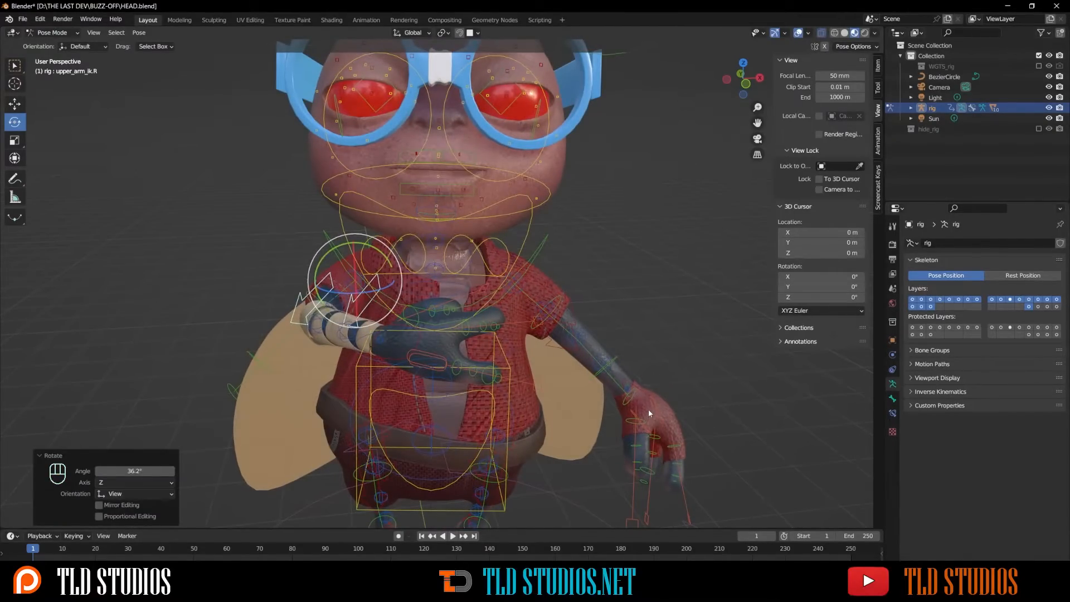
- Rotate the character's left hand IK control inward, finishing with about 35.3° around the view axis
click(634, 403)
drag(635, 406, 542, 314)
drag(659, 424, 635, 430)
middle_drag(636, 430, 622, 390)
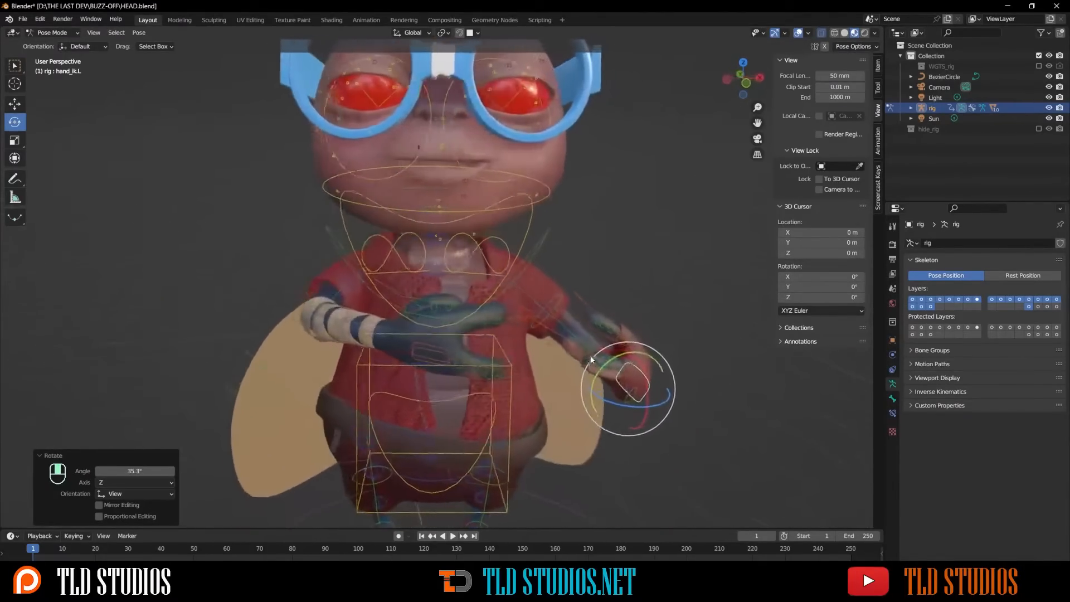
- Move the left hand control across the chest and about 0.64 m forward to cross it with the right arm
key(g)
click(424, 296)
middle_drag(424, 296, 540, 335)
key(g)
click(609, 324)
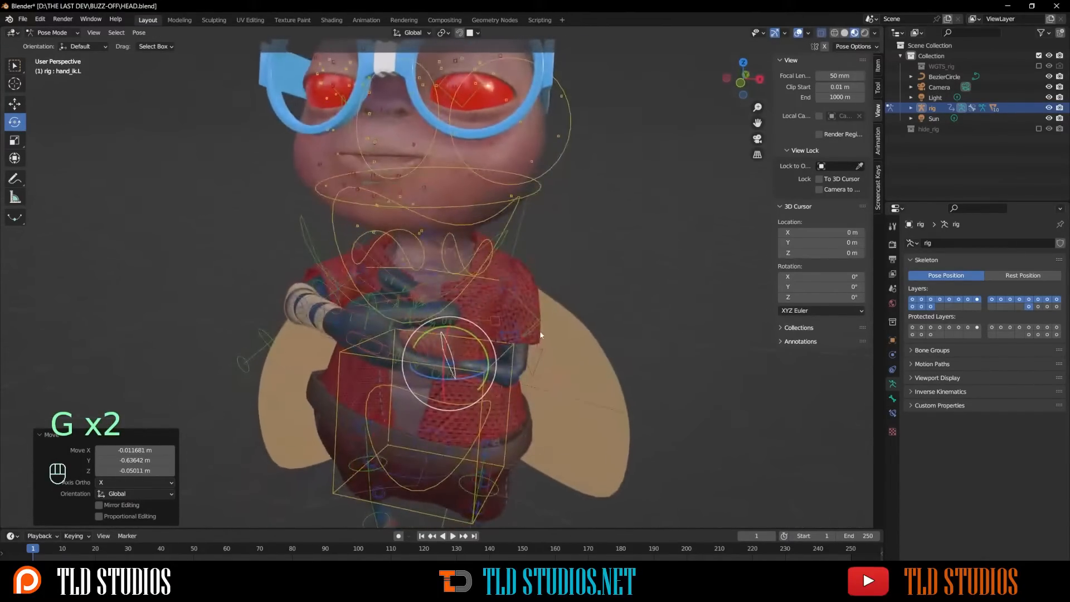
- Trackball-rotate the left upper arm IK control by about -63° and -5.16° to reposition the left elbow
click(543, 360)
key(r)
key(r)
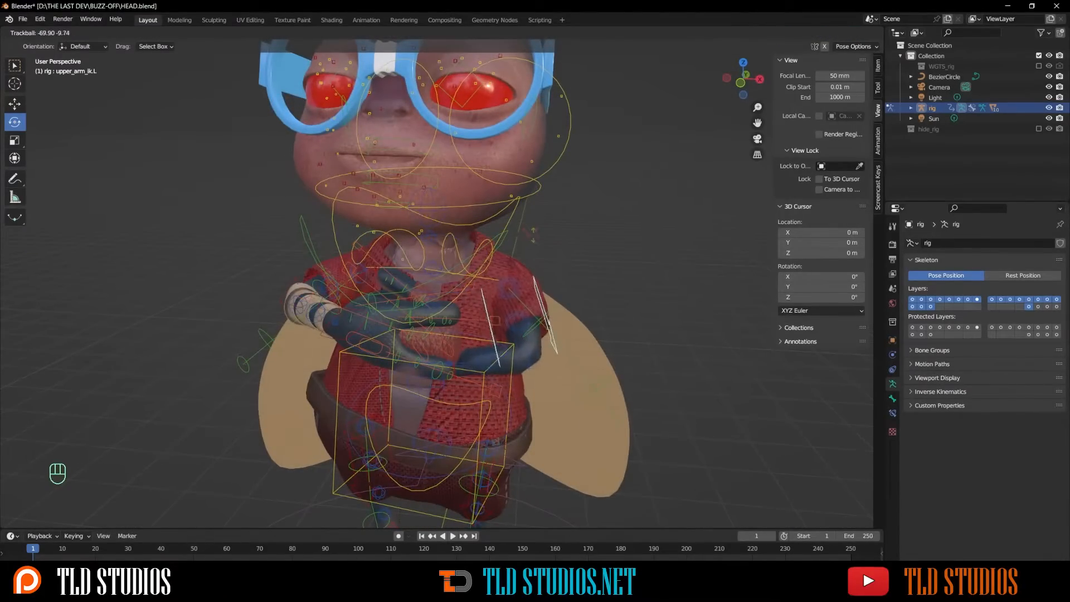
click(536, 242)
scroll(480, 357, up, 5)
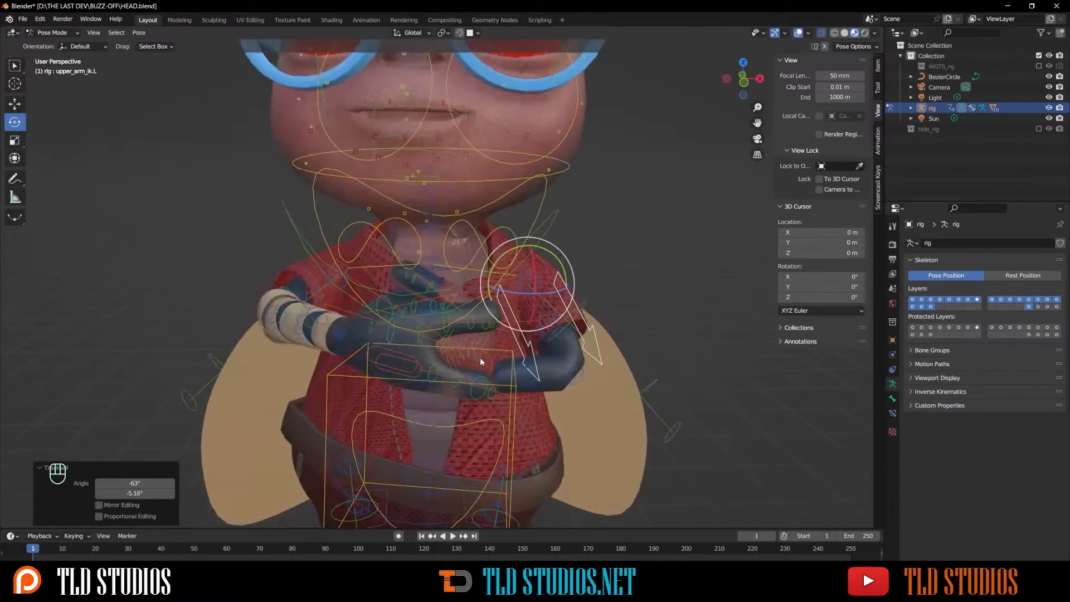
- Raise the left hand control about 0.23 m so the hand sits closer to the right forearm
click(507, 398)
middle_drag(507, 398, 490, 345)
key(g)
click(585, 357)
- Fine-tune the left hand's angle with several small rotations, ending with a trackball turn of about -2.86° and -11.5°
key(r)
key(r)
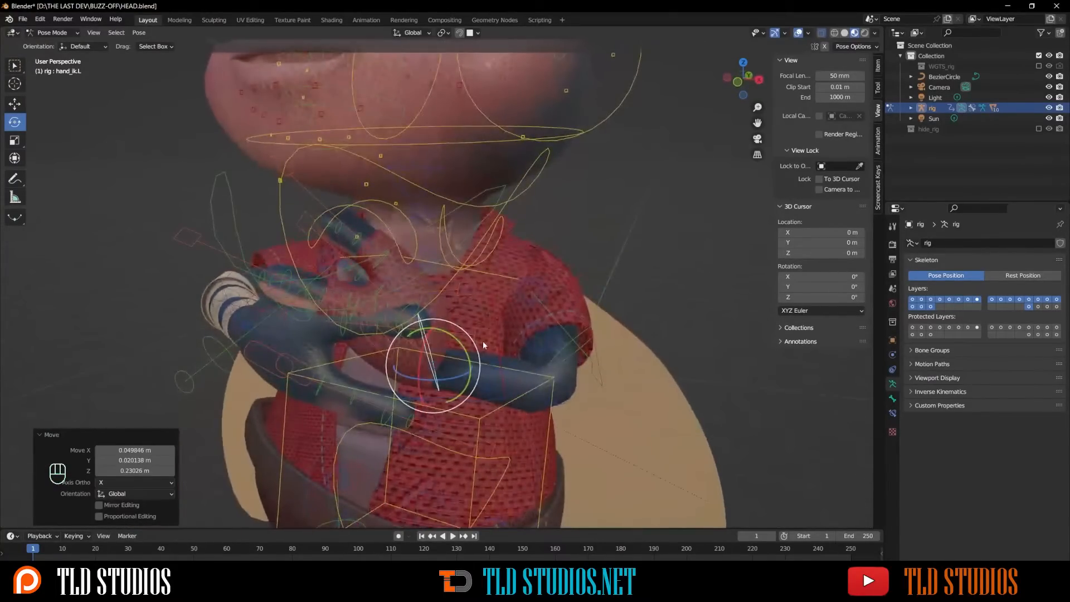
click(433, 366)
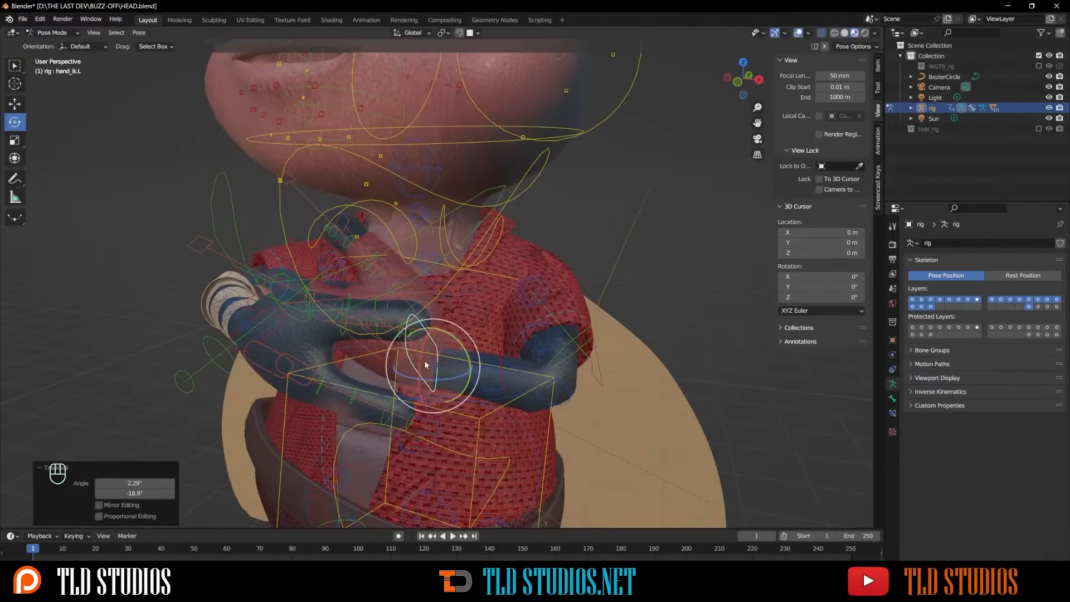
key(r)
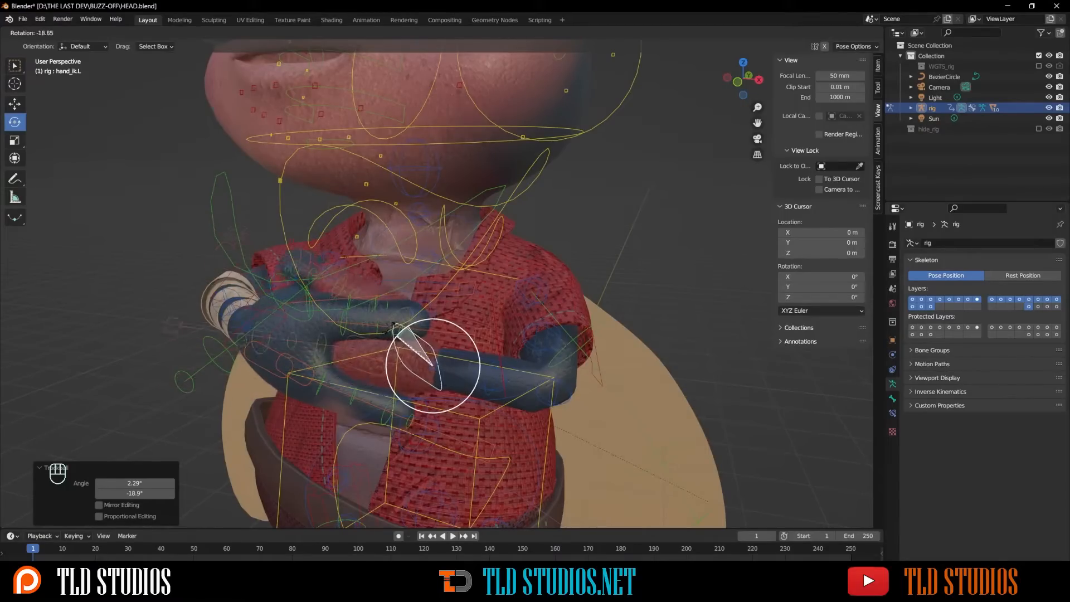
click(429, 365)
key(r)
key(r)
click(421, 366)
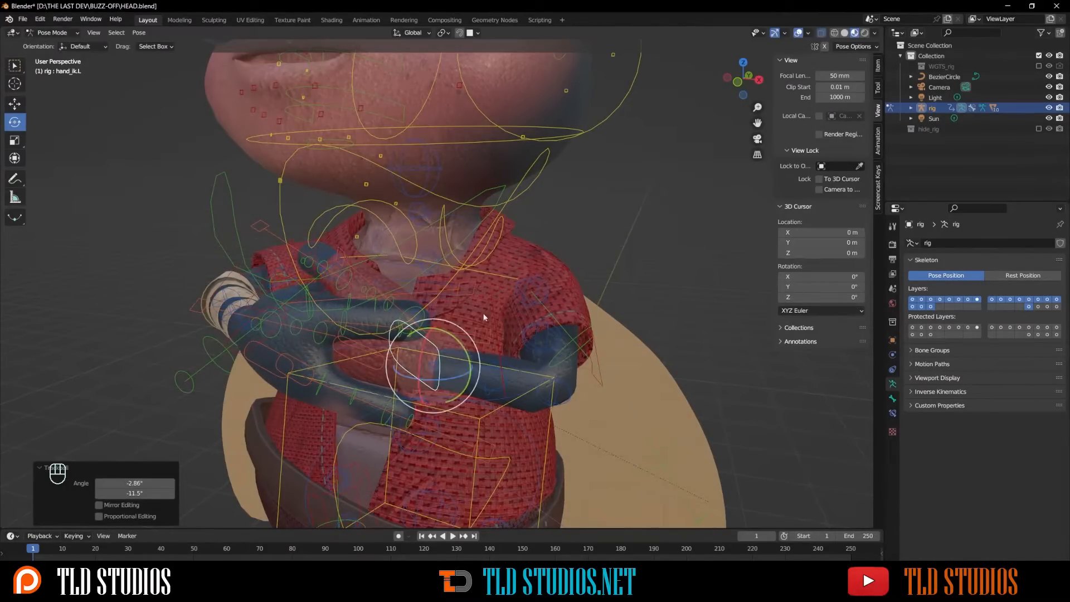
- Switch the viewport to solid shading and examine the crossed arms from the front and side
middle_drag(560, 180, 577, 189)
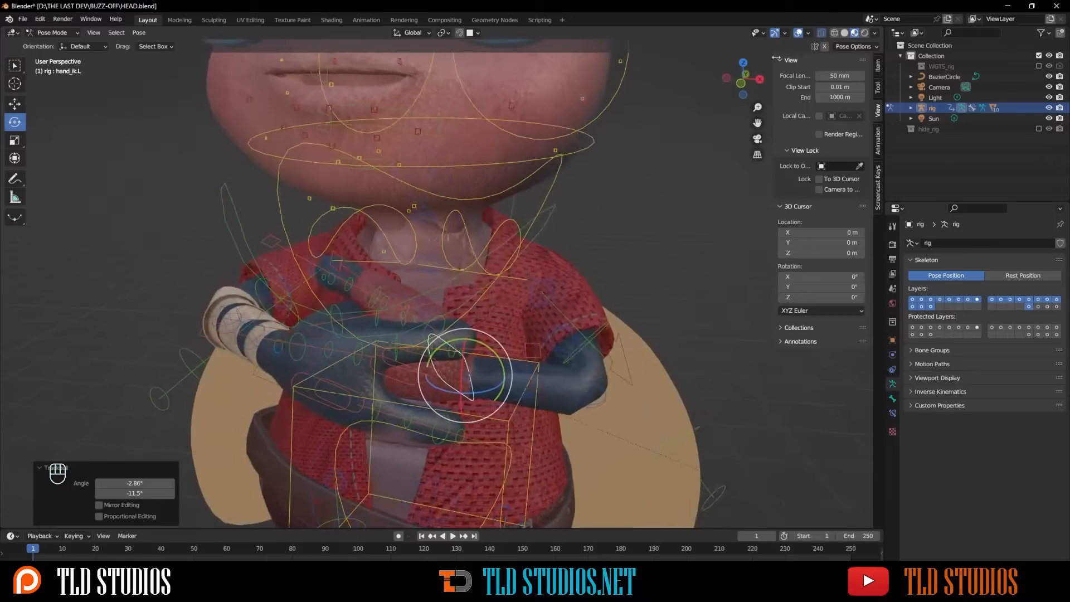
click(845, 33)
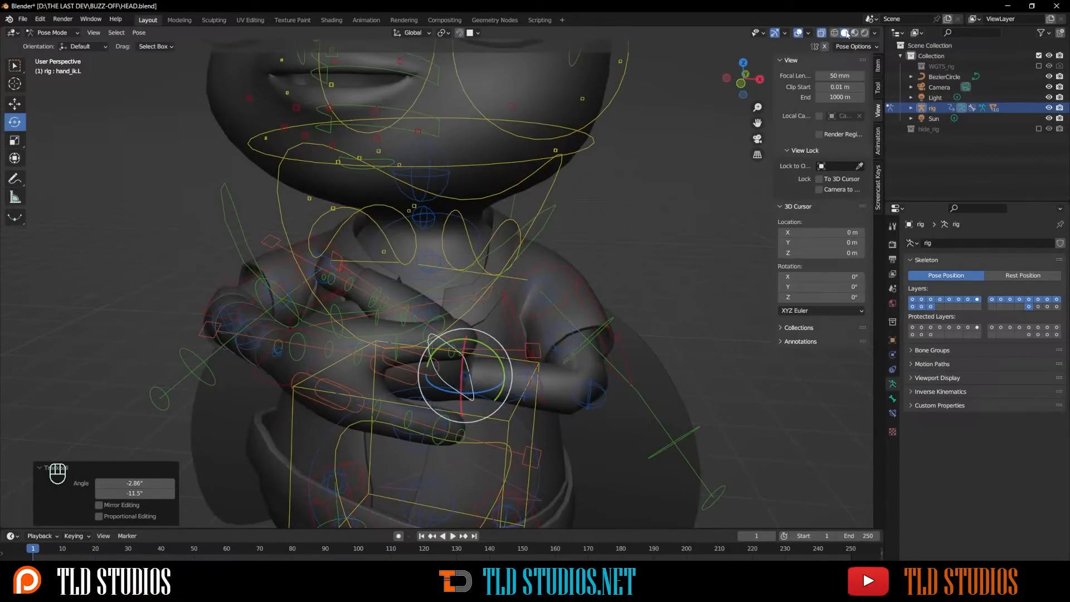
middle_drag(472, 278, 516, 278)
middle_drag(489, 405, 326, 383)
- Rotate the left hand control about -18° around global X and move it about 0.16 m forward
drag(296, 335, 315, 340)
key(g)
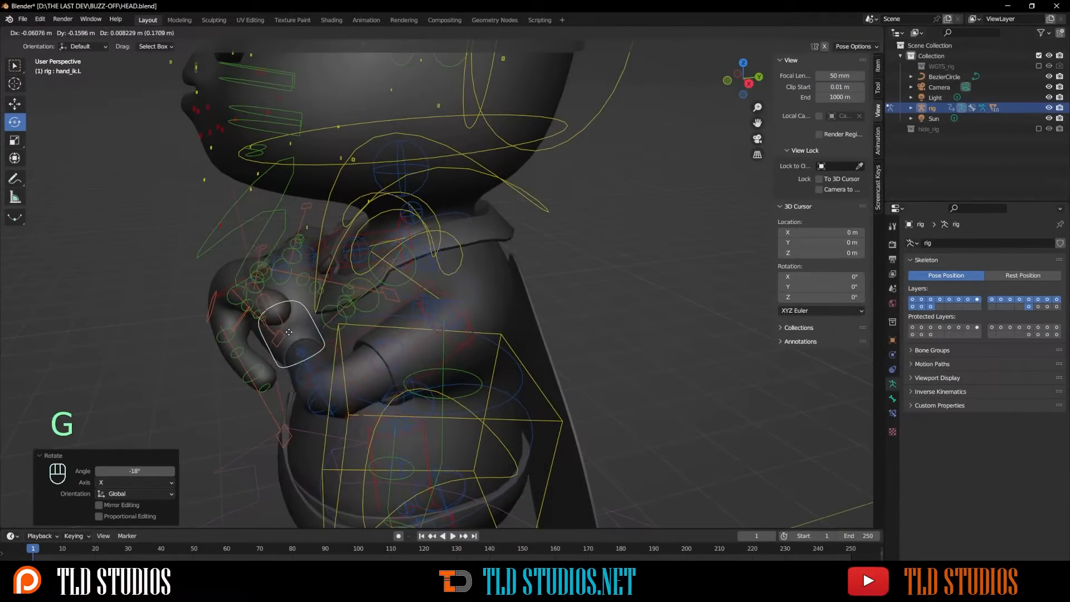
click(287, 324)
- Rotate the left upper arm IK control about 41.1° around global Y to lower the elbow
middle_drag(289, 323, 403, 306)
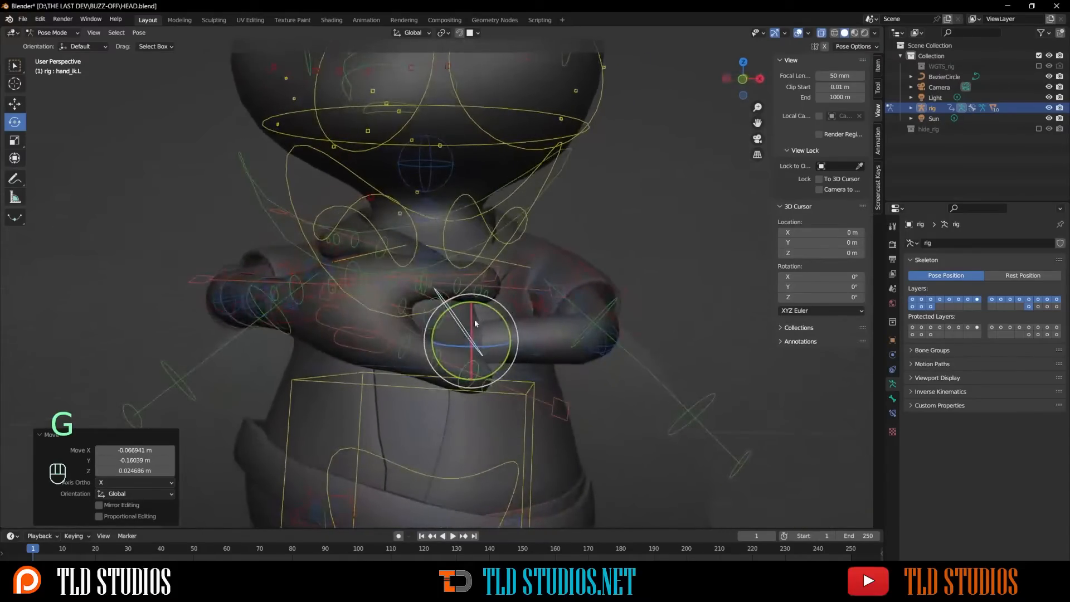
click(633, 304)
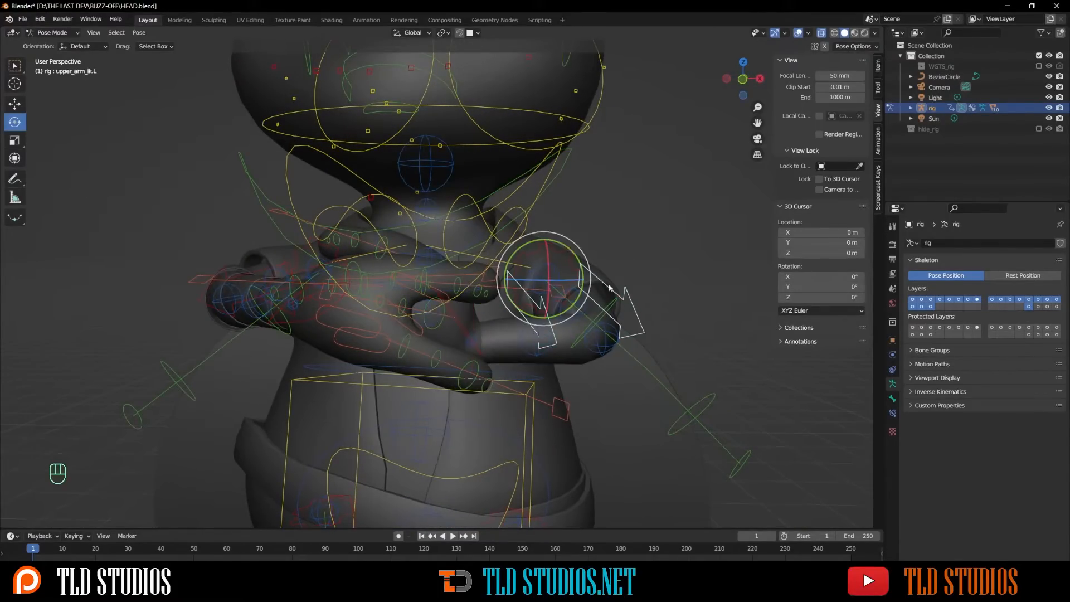
drag(581, 268, 590, 296)
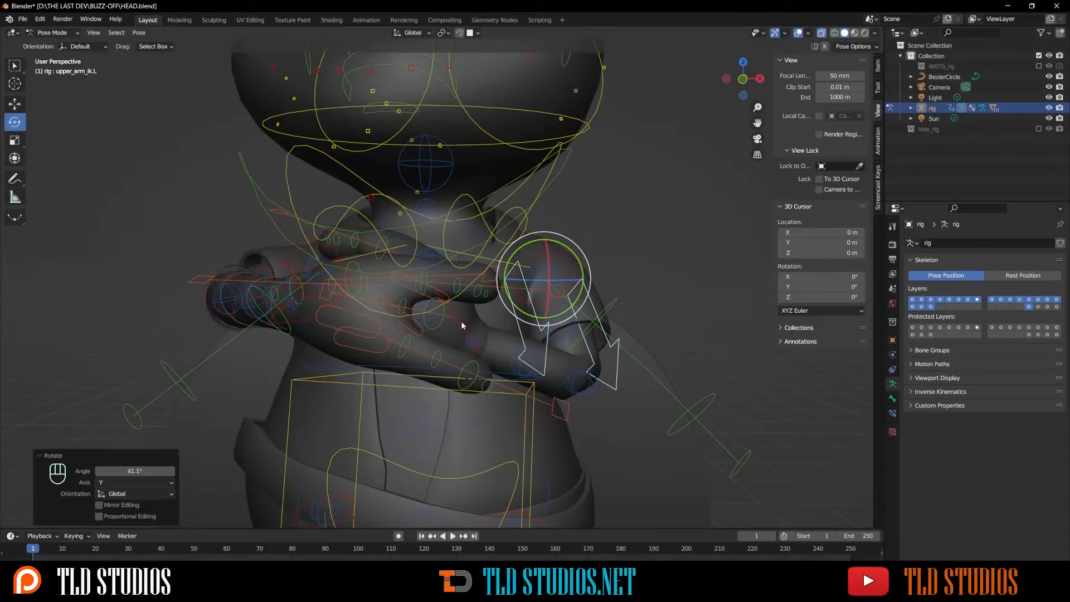
- Move the left hand control up and farther across the chest, and trackball-rotate it by about -1.15° and -23.5°
click(461, 326)
key(g)
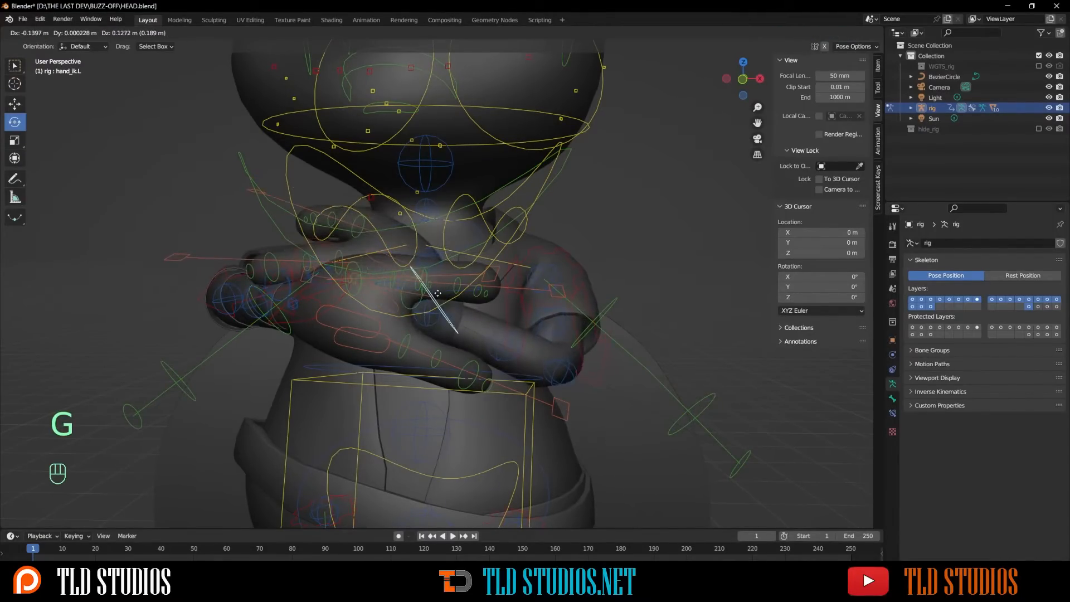
click(427, 296)
drag(428, 296, 337, 323)
middle_drag(338, 323, 383, 346)
- Tilt the hips control about -18.7° around the view axis to shift the character's weight to one side
scroll(368, 328, down, 4)
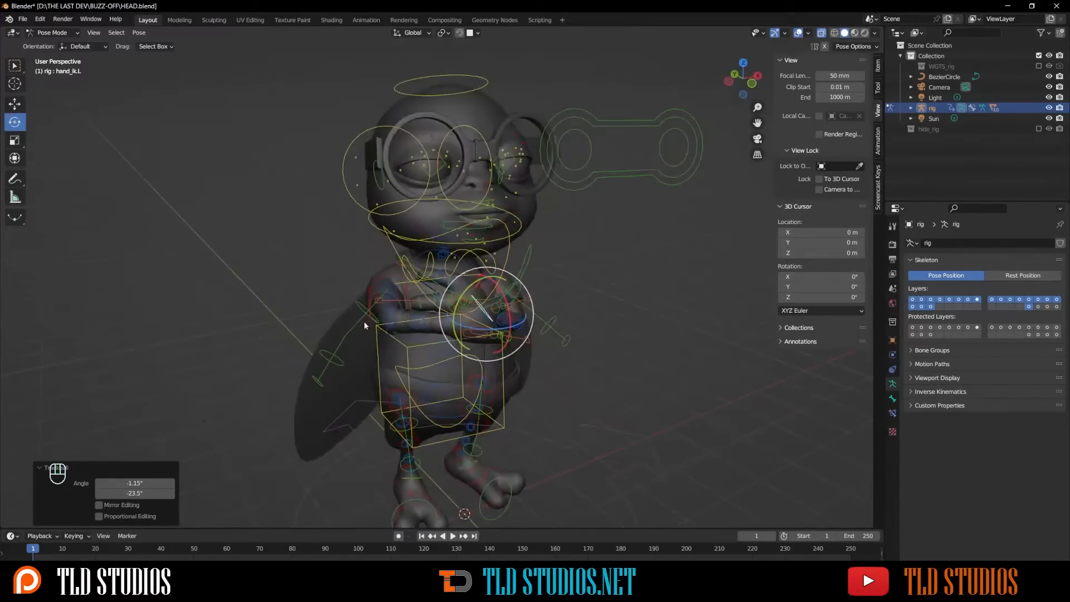
middle_drag(347, 265, 310, 263)
shift+middle_drag(474, 339, 455, 215)
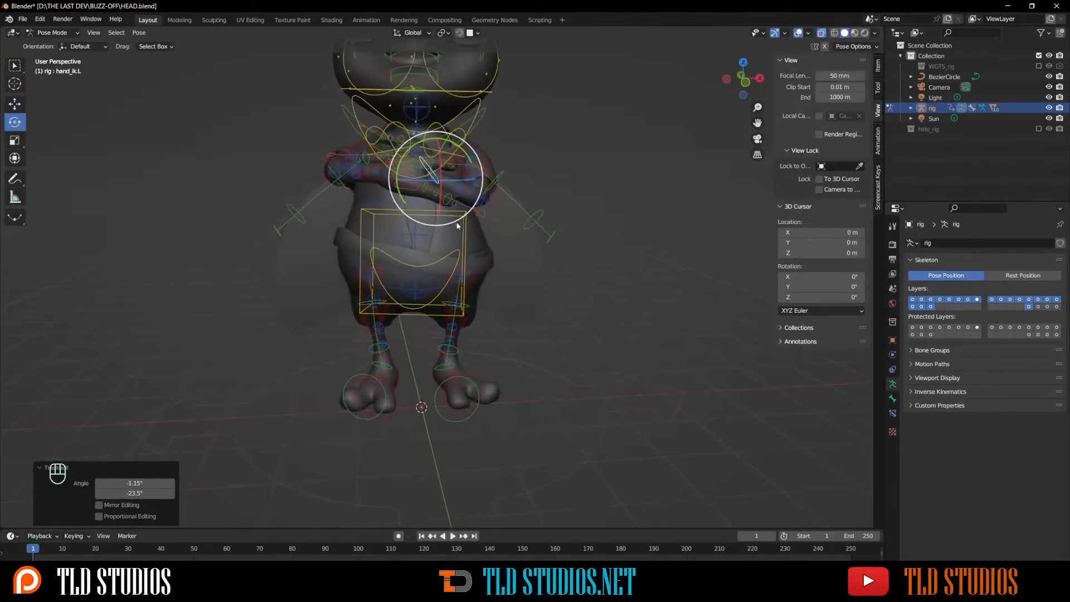
scroll(462, 268, up, 1)
click(460, 251)
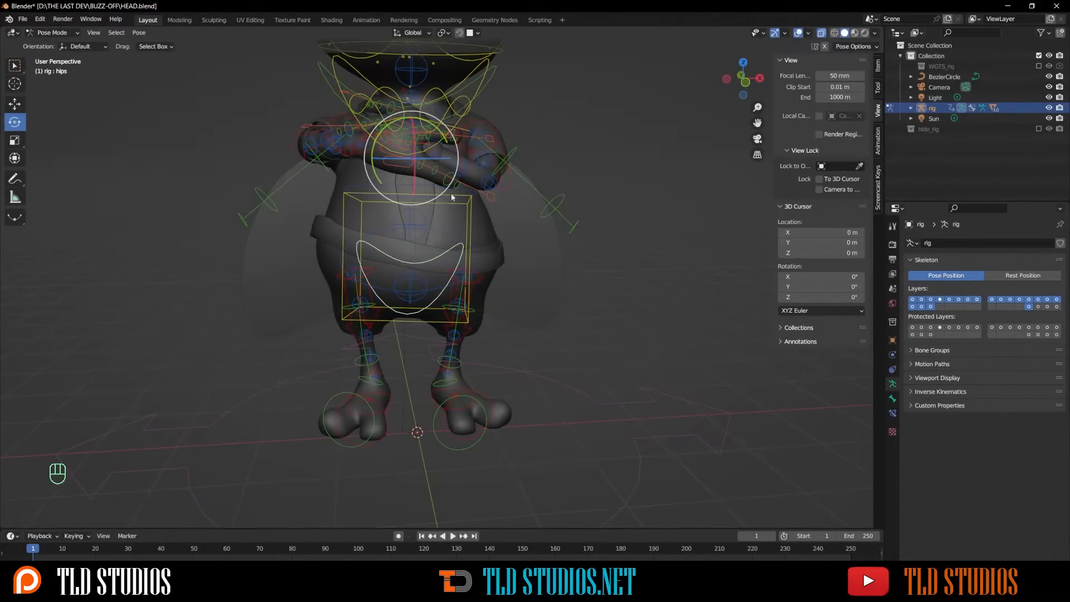
mouse_move(448, 158)
mouse_down()
mouse_move(453, 189)
mouse_move(455, 149)
mouse_up()
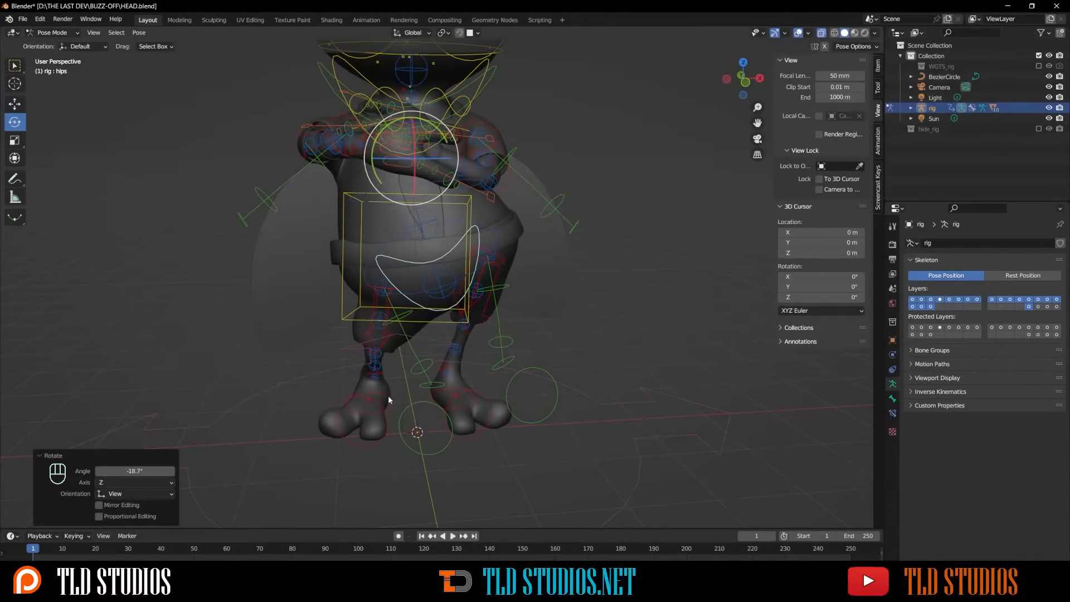
- Turn the right foot IK control outward and move it about -0.14 m in X and -0.21 m in Y along its normal axes
middle_drag(410, 316, 390, 320)
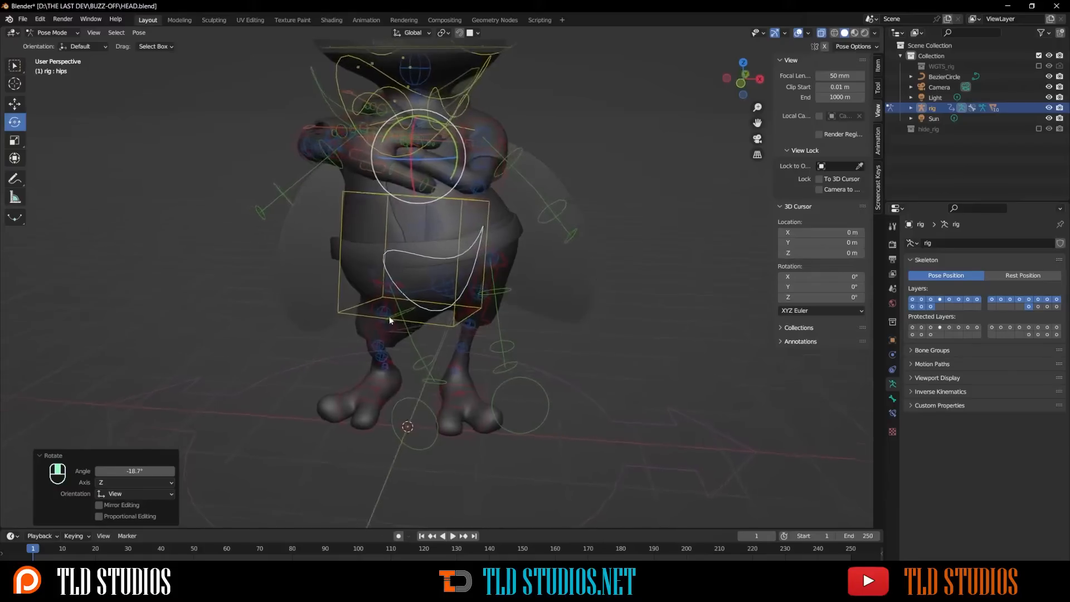
click(400, 392)
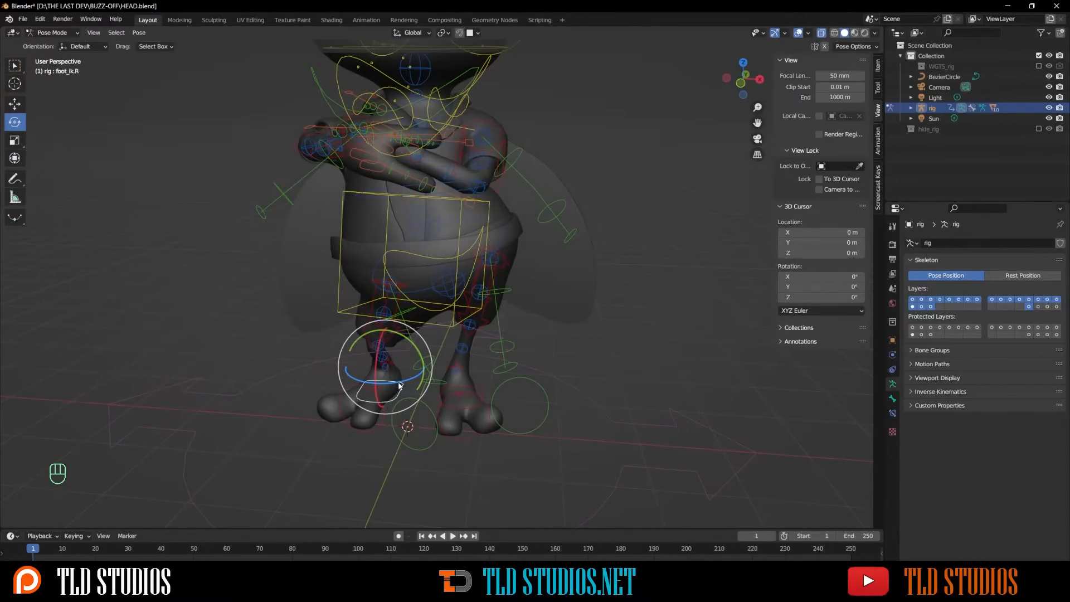
drag(399, 386, 384, 382)
middle_drag(382, 365, 383, 376)
drag(413, 363, 397, 361)
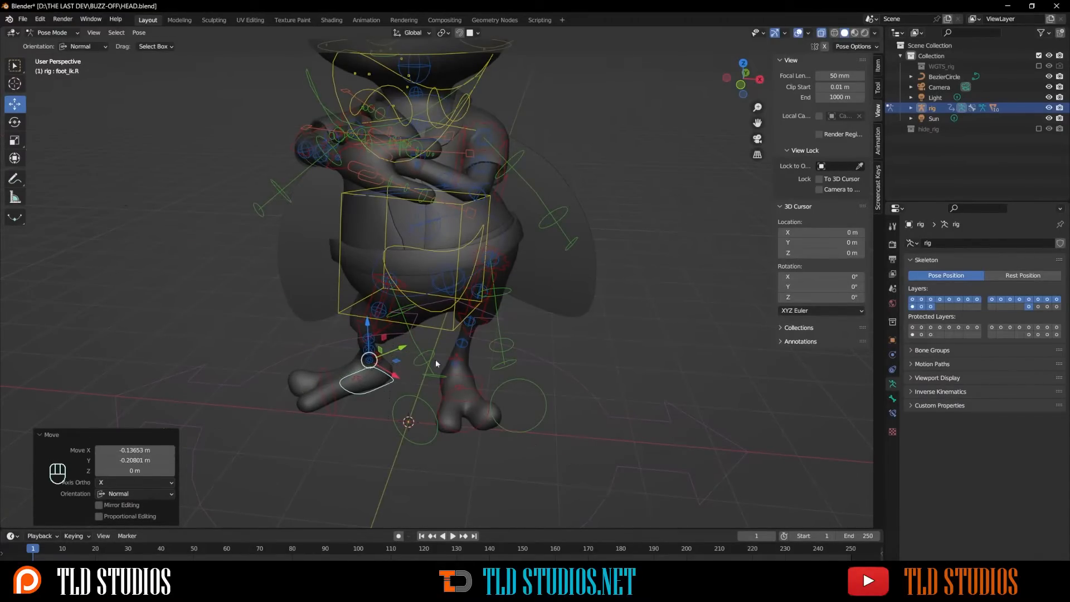
- Rotate the right shoulder control about 7.82° around global Y
middle_drag(473, 382, 449, 232)
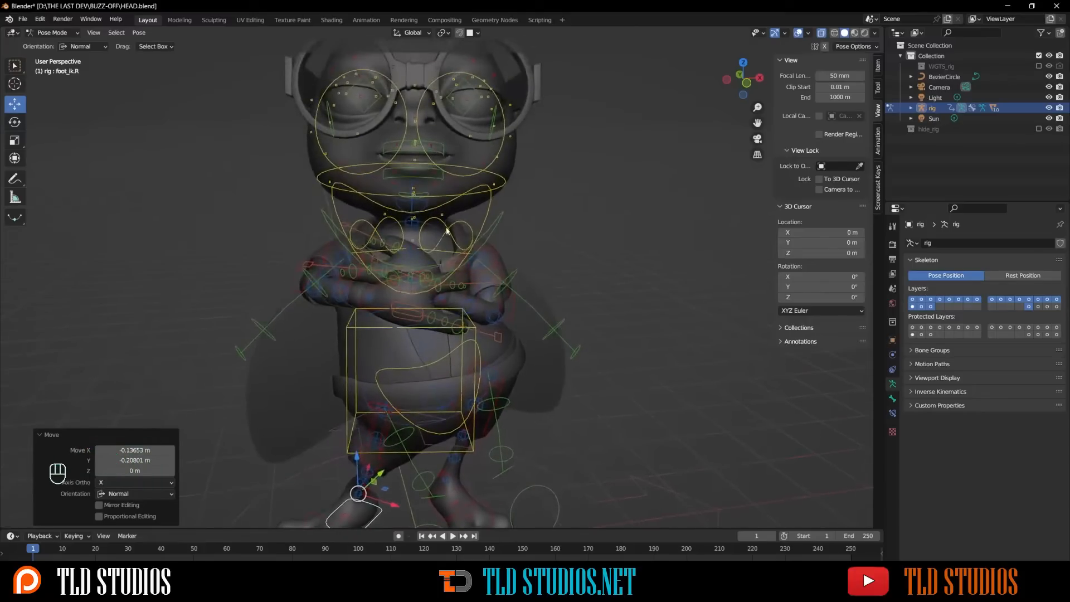
click(362, 225)
scroll(380, 236, up, 3)
shift+middle_drag(380, 235, 391, 266)
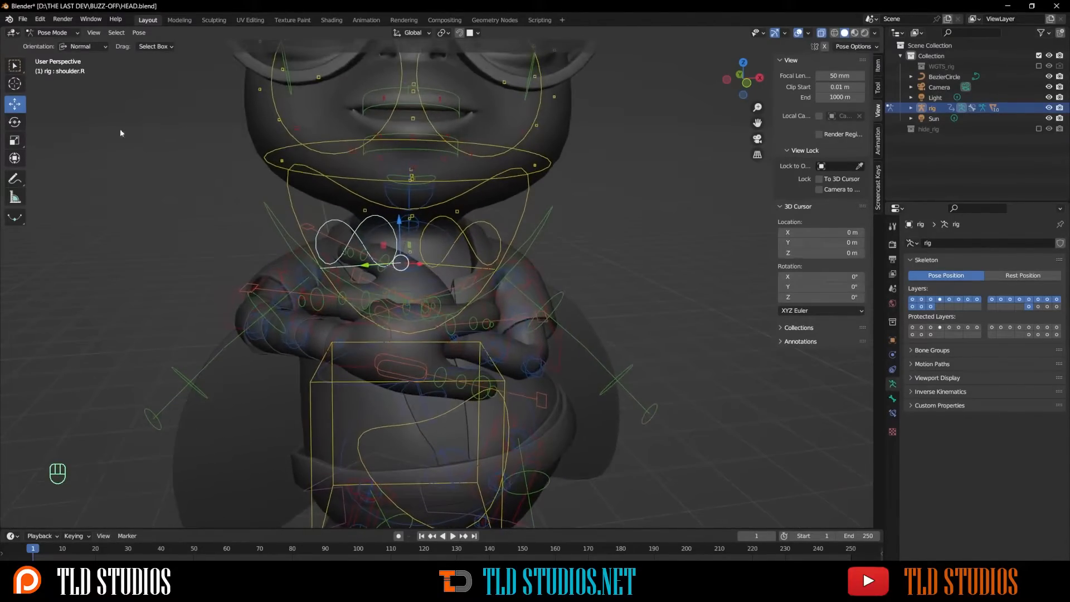
drag(422, 235, 427, 240)
- Trackball-rotate the head control by about 9.17° and 9.74°, and slightly rotate the control at the chest
shift+middle_drag(430, 168, 426, 231)
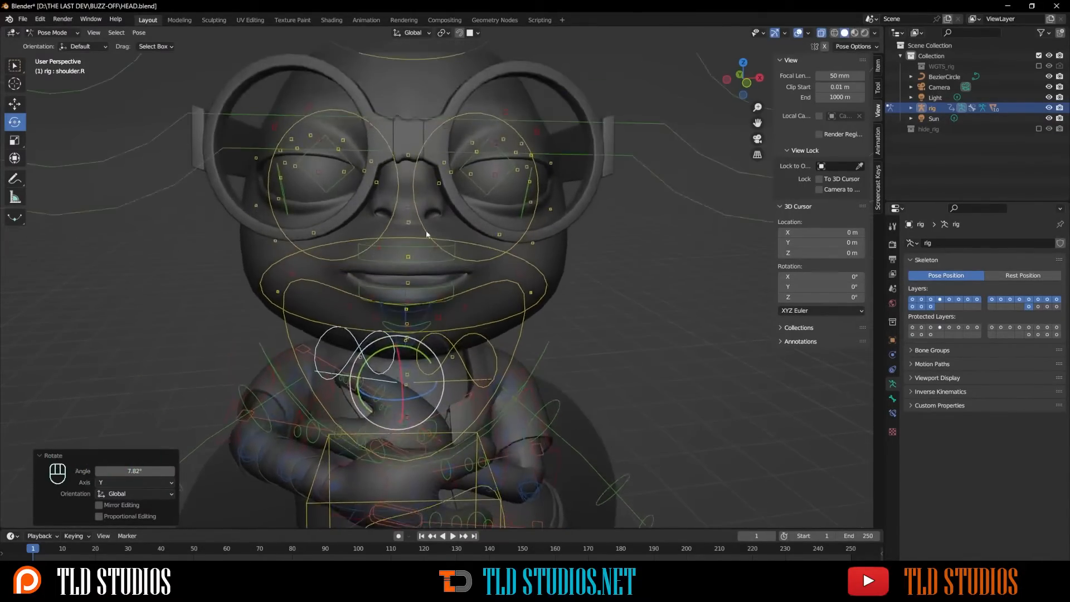
scroll(423, 165, down, 3)
click(424, 132)
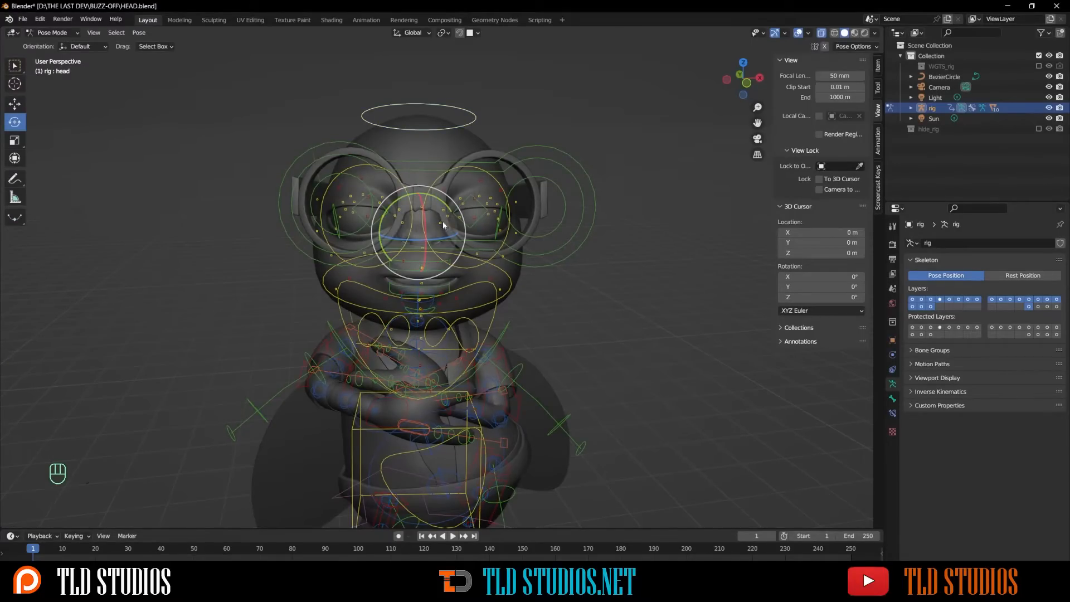
drag(449, 221, 469, 234)
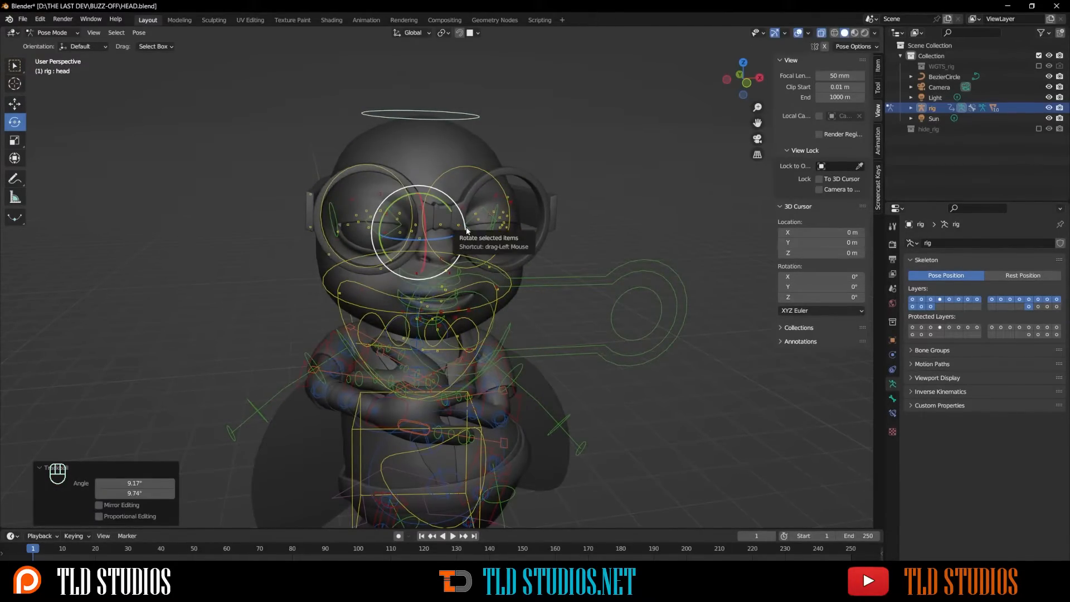
click(503, 293)
drag(462, 304, 458, 303)
- Move the torso control about -0.06 m in X and -0.062 m in Z along its normal axes
scroll(441, 269, down, 2)
middle_drag(428, 271, 398, 272)
shift+middle_drag(397, 273, 436, 240)
scroll(443, 292, up, 2)
shift+middle_drag(449, 351, 455, 275)
click(466, 217)
shift+middle_drag(467, 218, 479, 282)
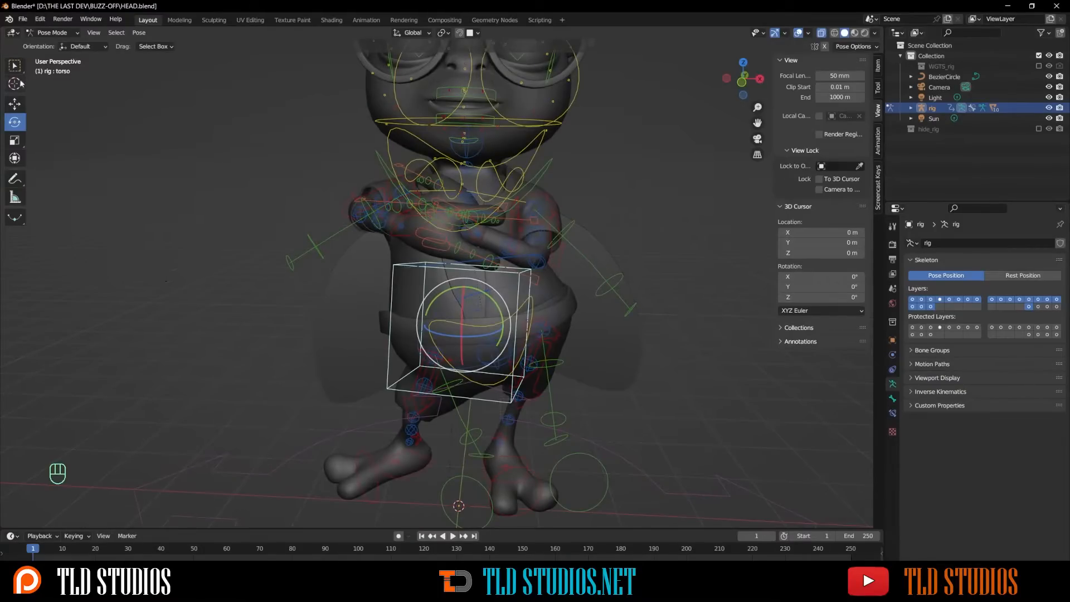
mouse_move(484, 310)
mouse_down()
mouse_move(484, 323)
mouse_move(480, 300)
mouse_up()
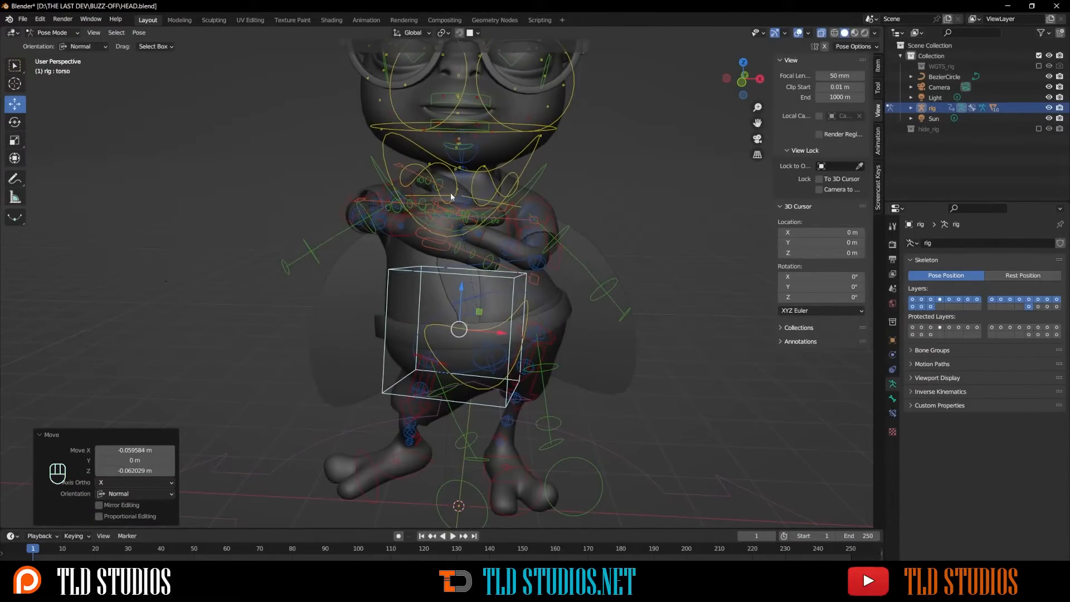
- Raise the right hand IK control out of the crossed arms, about -1.54 m in X and 1.23 m in Z, and trackball-rotate the palm upright
middle_drag(424, 185, 437, 251)
scroll(426, 181, down, 1)
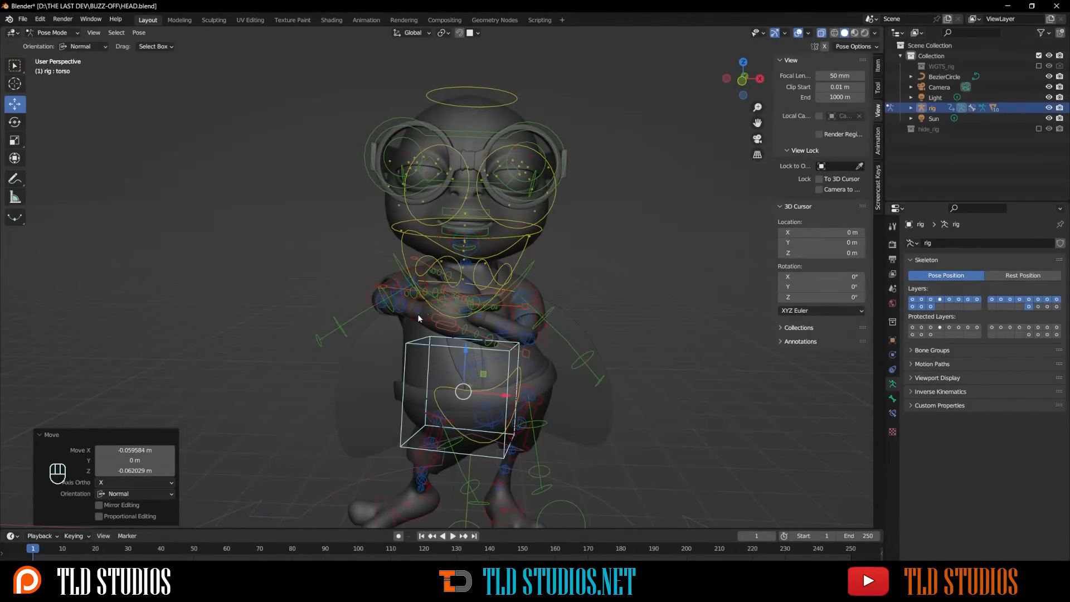
click(423, 298)
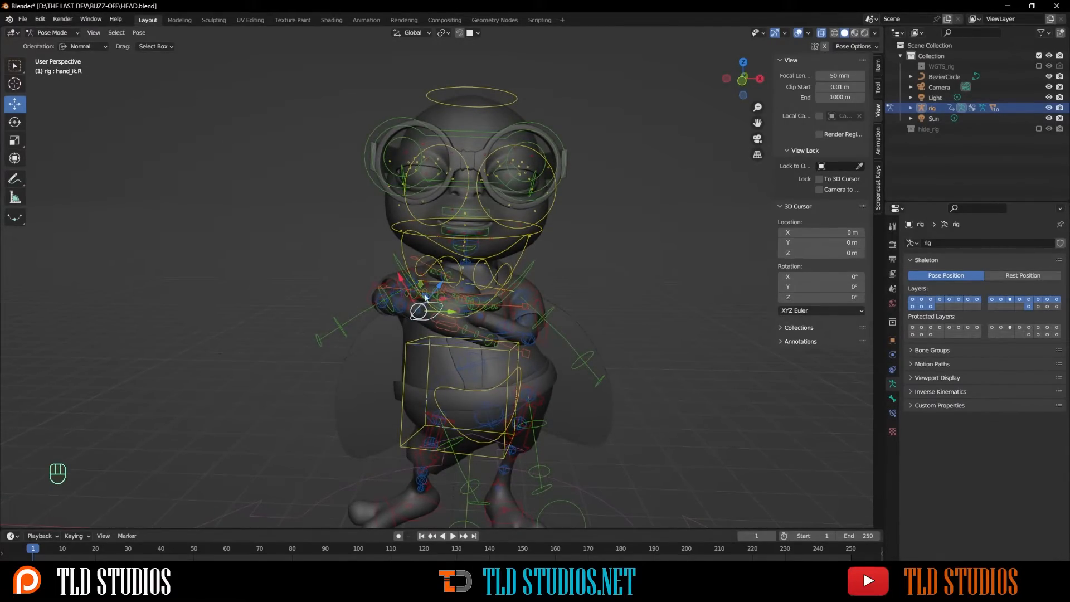
key(g)
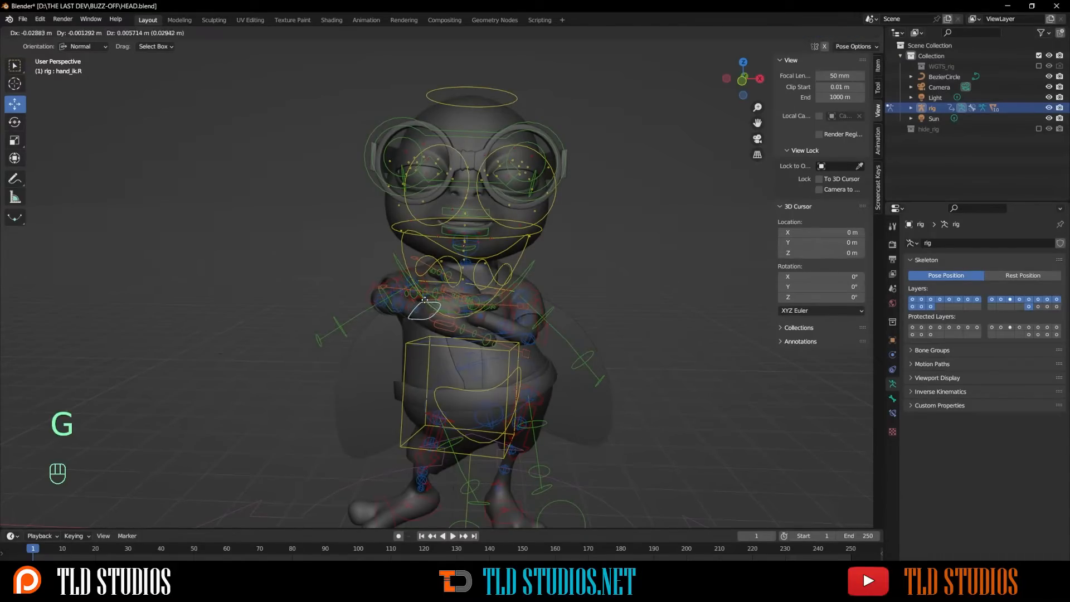
click(319, 214)
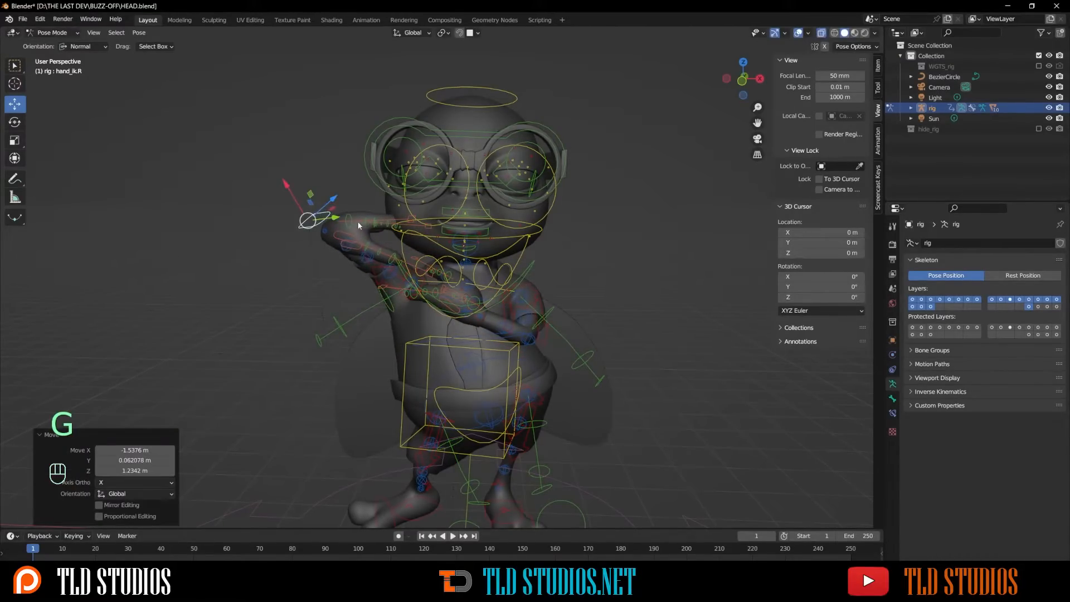
drag(329, 231, 228, 157)
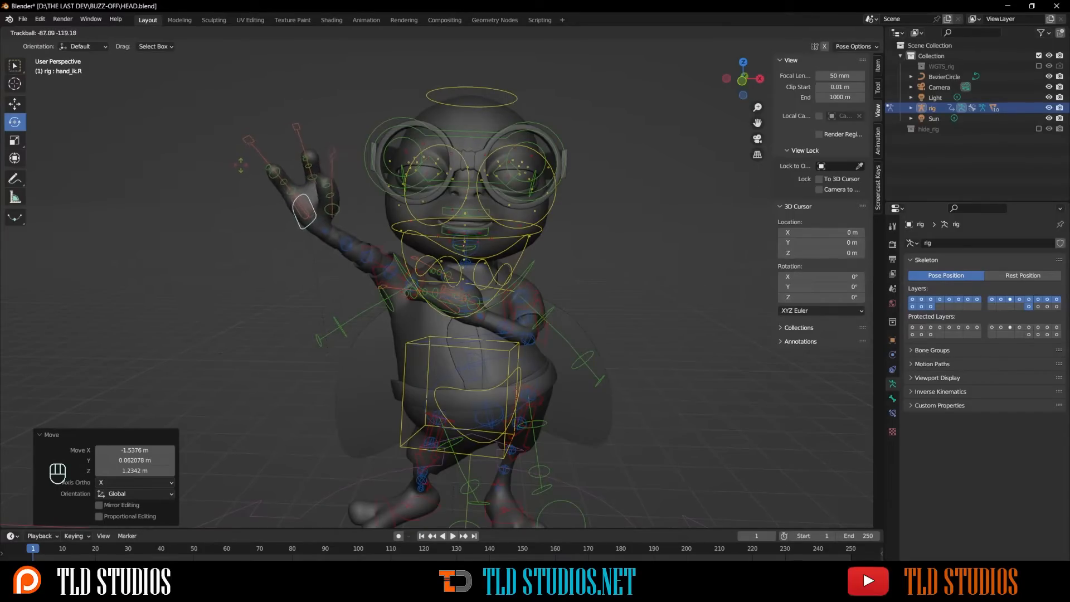
click(268, 175)
- Rotate the right shoulder control about 9.45° around global Y, and slightly adjust the left shoulder control
middle_drag(269, 176, 389, 230)
scroll(386, 227, up, 5)
click(400, 233)
scroll(390, 230, down, 2)
drag(437, 258, 870, 437)
drag(445, 245, 440, 251)
scroll(496, 239, down, 2)
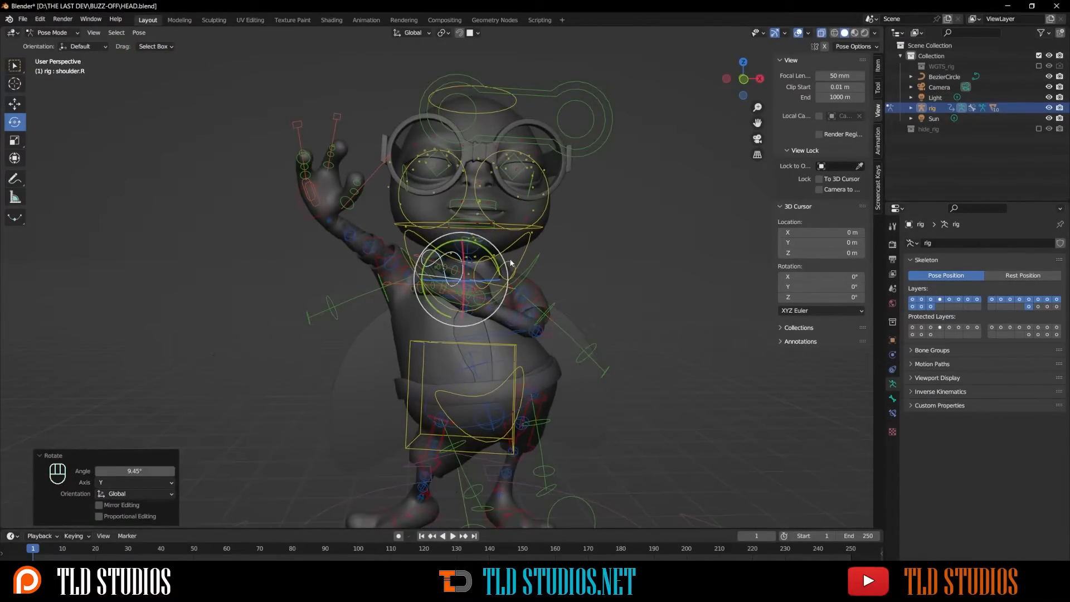
click(509, 259)
drag(514, 263, 515, 263)
middle_drag(504, 261, 490, 264)
- Move the raised right hand IK control about 0.31 m in X, 0.3 m in Y and -0.32 m in Z
click(370, 241)
middle_drag(370, 240, 326, 225)
scroll(343, 222, up, 2)
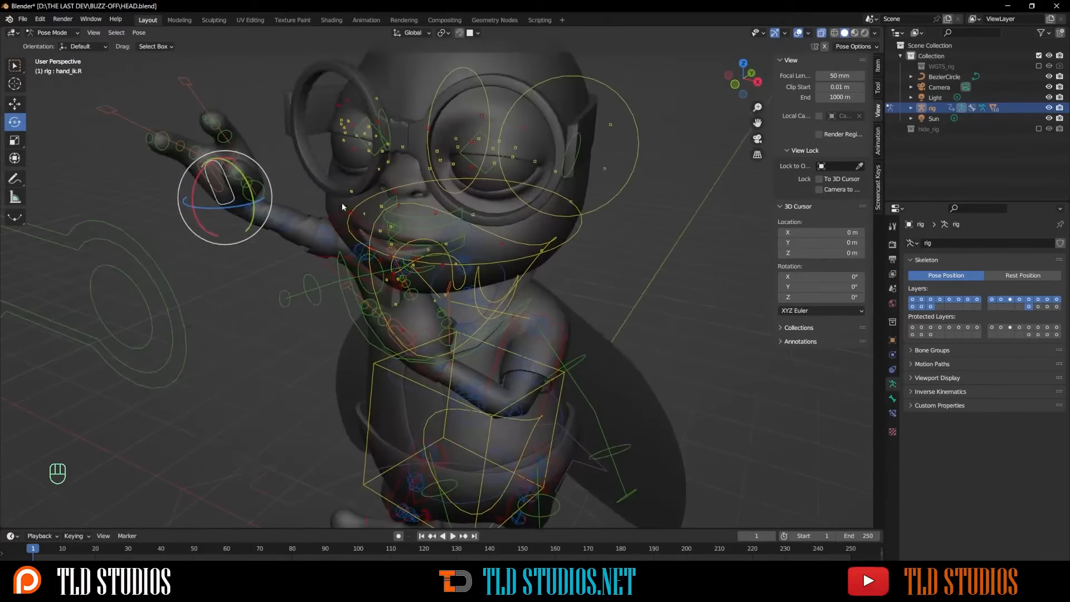
middle_drag(342, 204, 323, 176)
key(g)
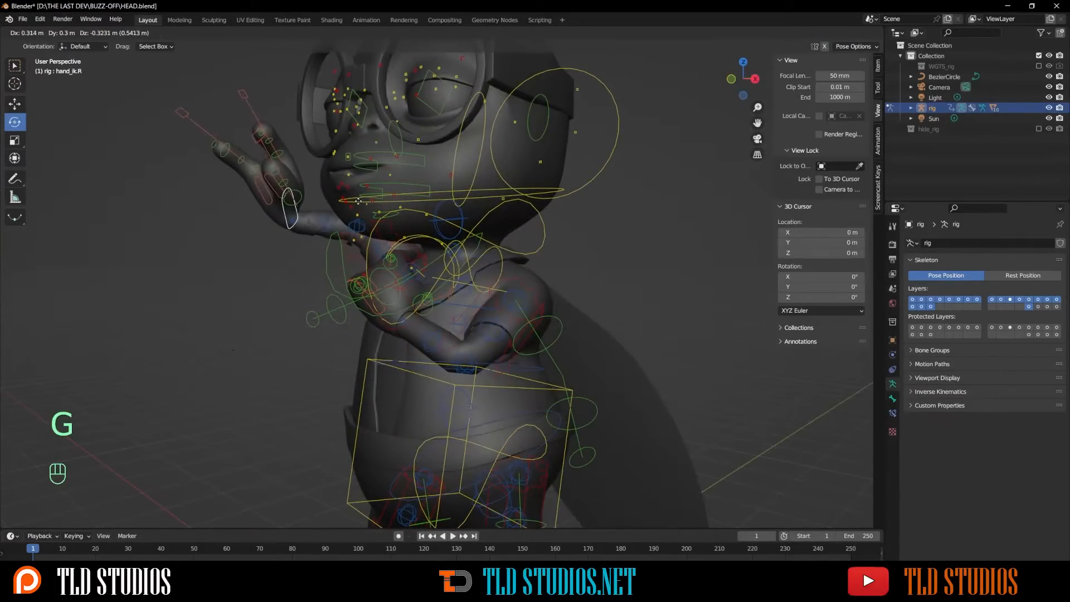
click(358, 203)
- Rotate the right upper-arm IK control so the raised arm's elbow swings down and outward
click(353, 253)
middle_drag(323, 239, 406, 266)
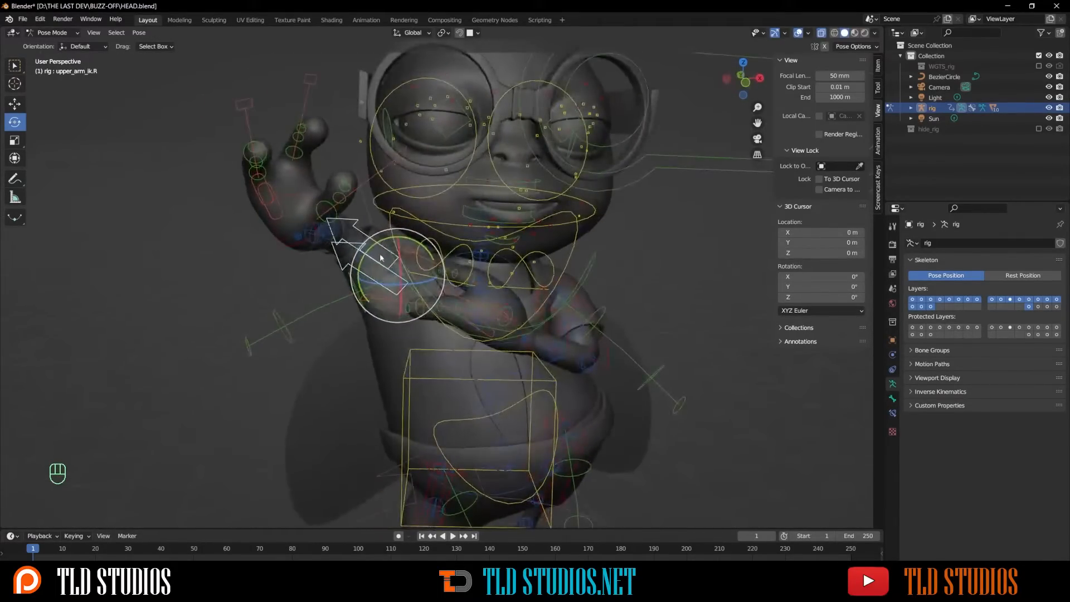
drag(371, 247, 437, 316)
- Move the right hand IK control up about 0.167 m along global Z
click(296, 211)
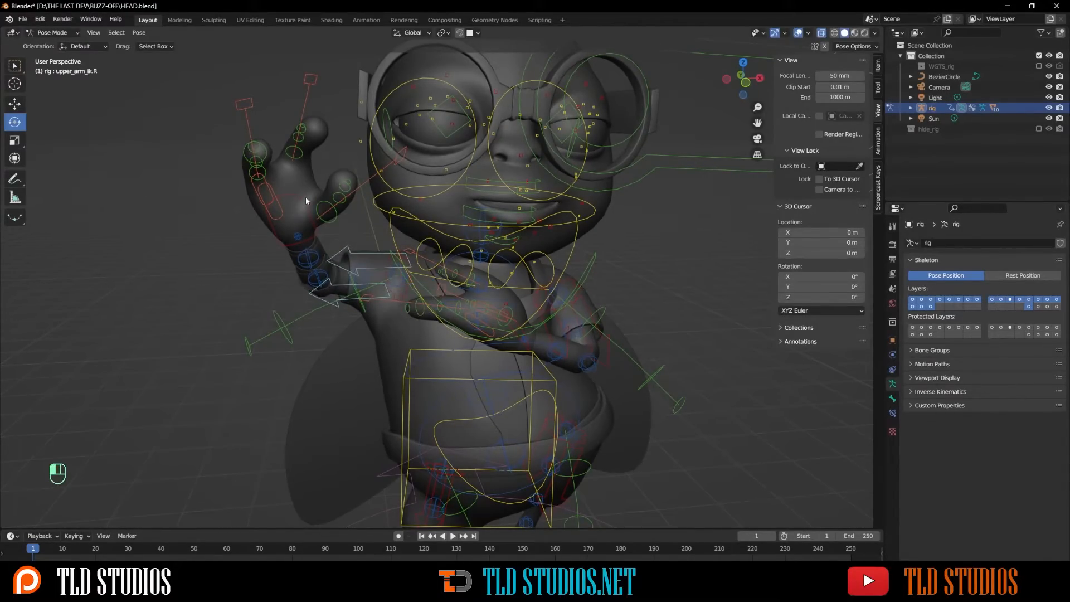
click(306, 196)
key(g)
key(z)
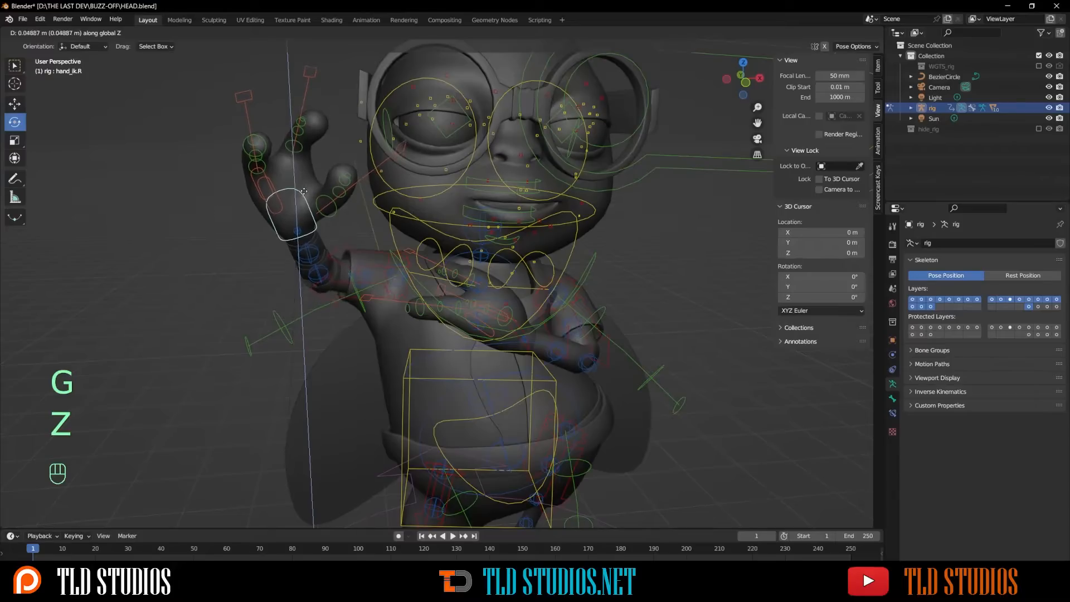
click(305, 181)
scroll(304, 181, down, 2)
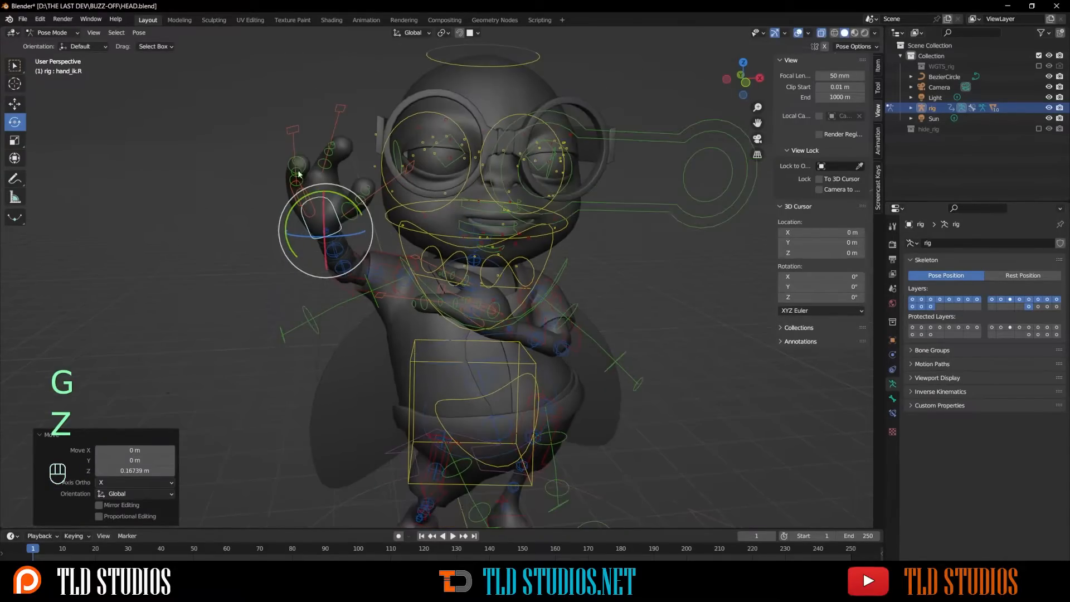
- Curl the right hand's pinky by scaling its master control down to about 0.69
click(293, 135)
middle_drag(293, 136, 330, 215)
scroll(368, 233, up, 4)
scroll(215, 143, down, 3)
middle_drag(245, 161, 290, 158)
key(s)
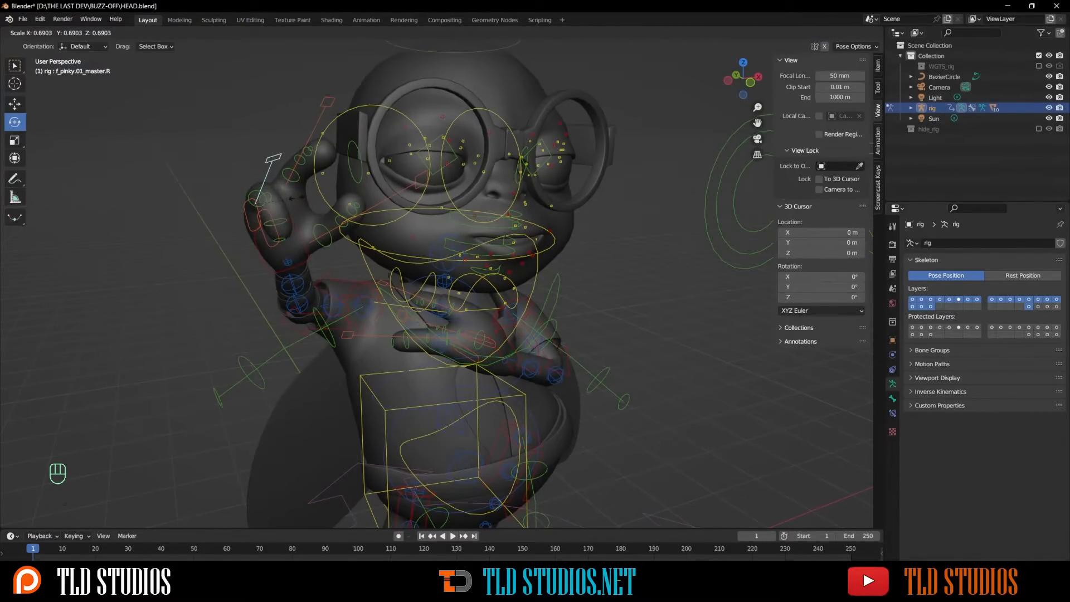
click(311, 179)
- Extend the right index finger by scaling its master control to 1.061, and rotate it -25.6° around the view axis
click(315, 118)
key(s)
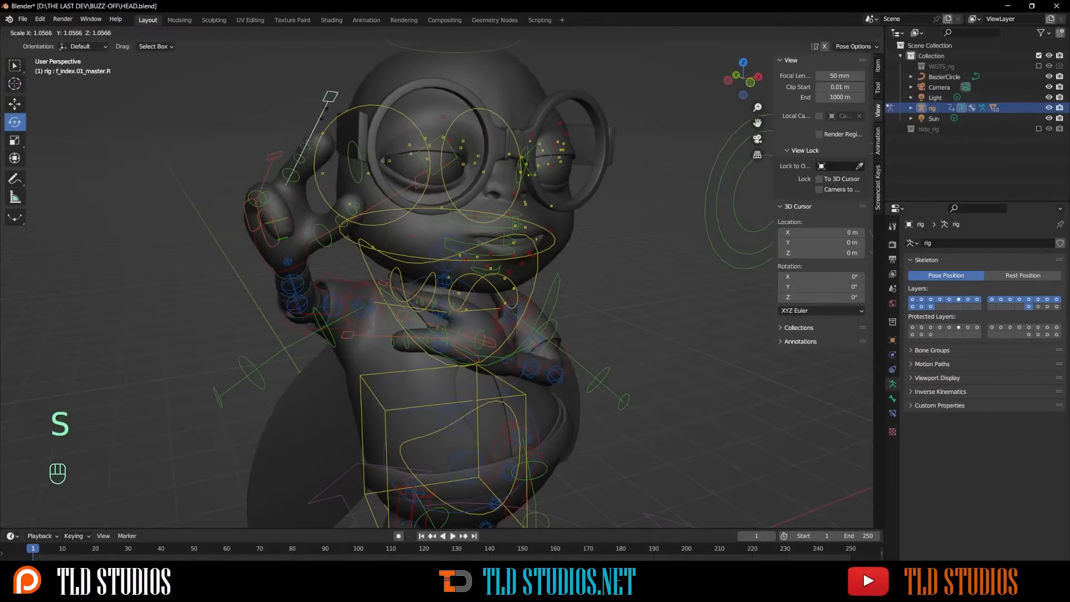
click(333, 126)
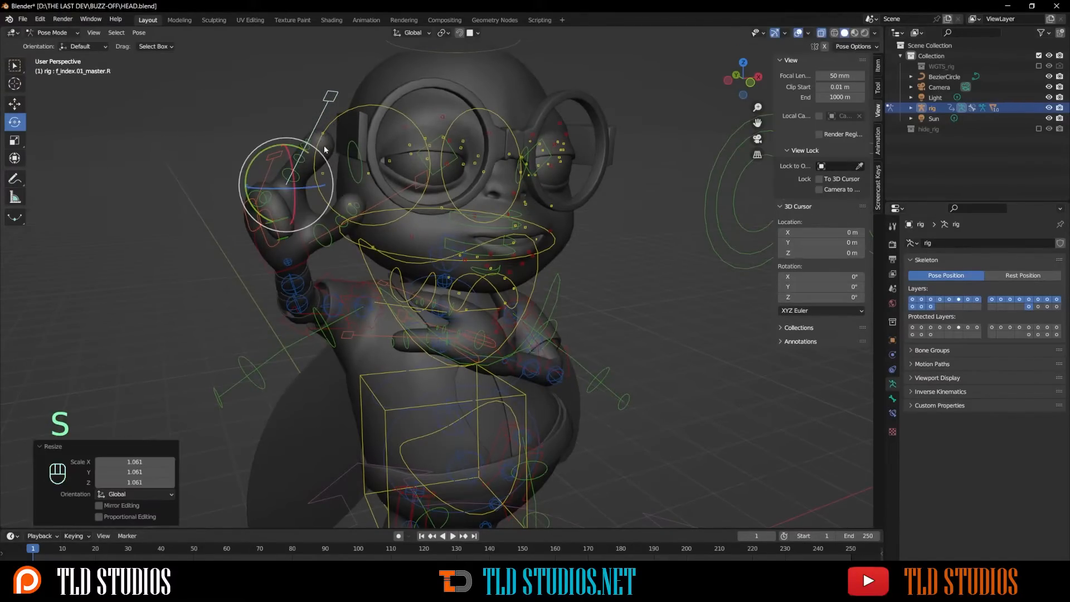
middle_drag(328, 149, 280, 135)
drag(290, 135, 273, 126)
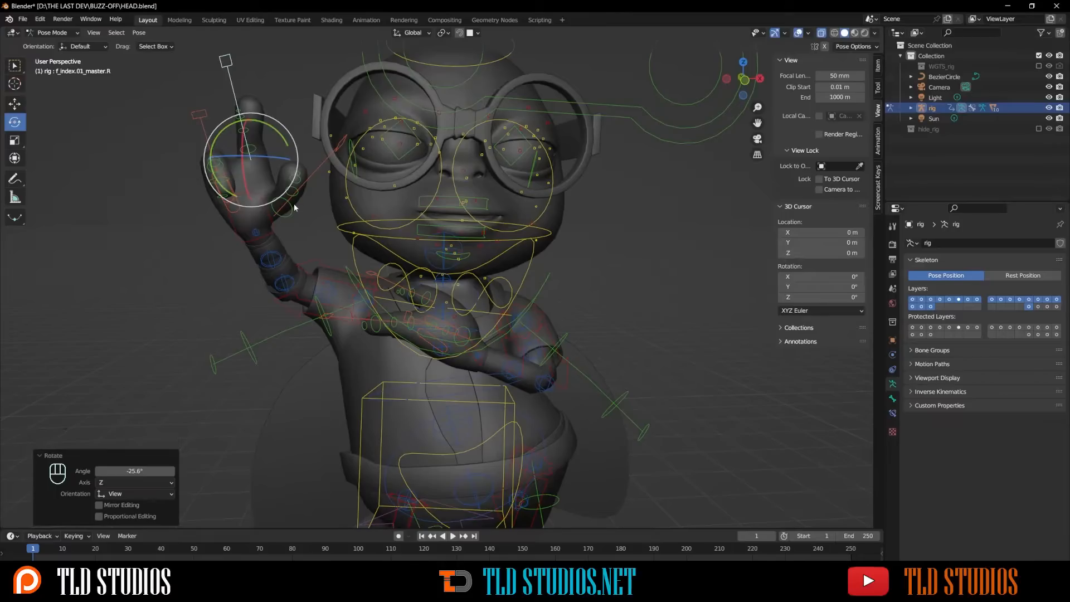
- Curl the right thumb by scaling its master control to 0.879
click(319, 165)
key(s)
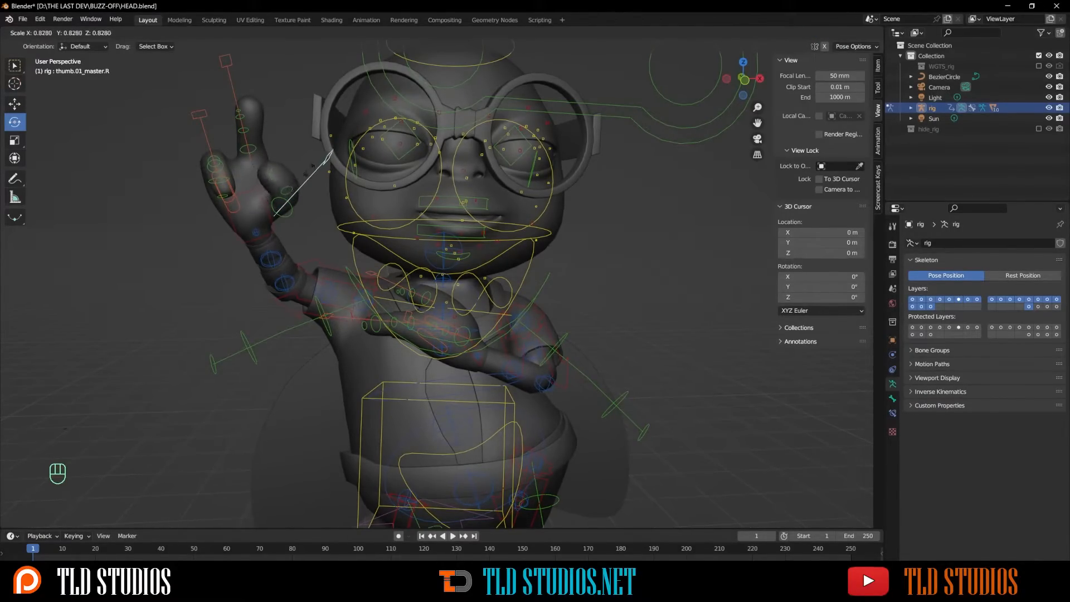
click(316, 173)
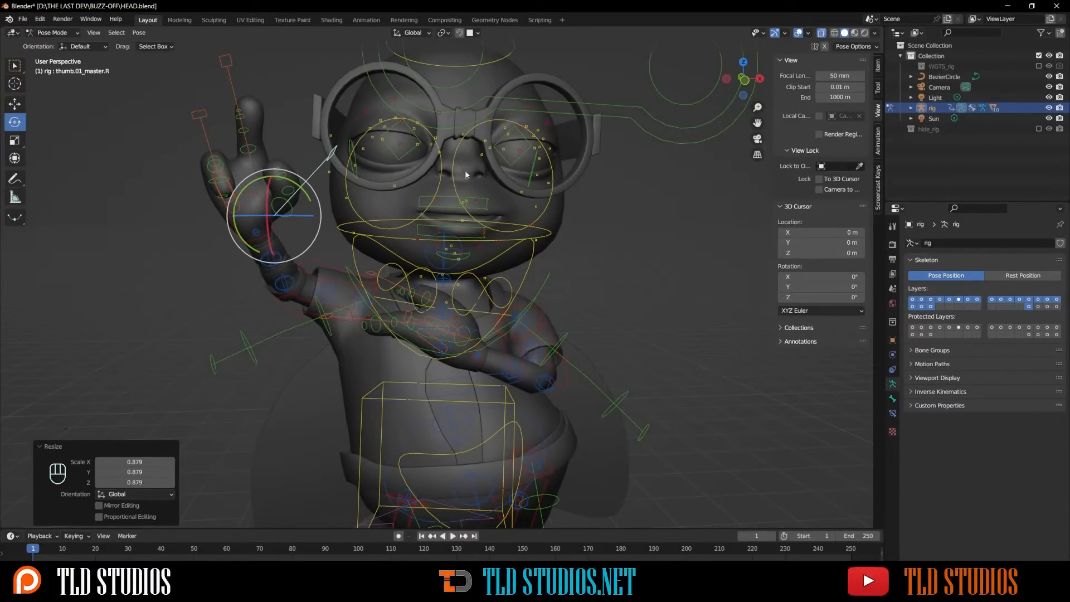
- Display the viewport in material preview and select the sly_low character mesh in Object Mode
click(854, 33)
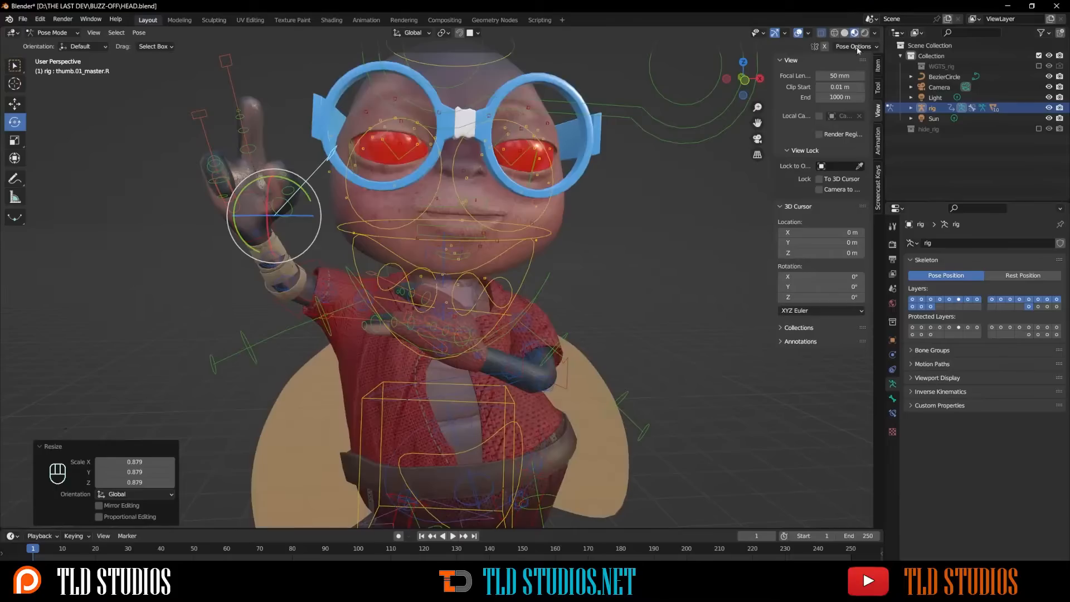
click(43, 33)
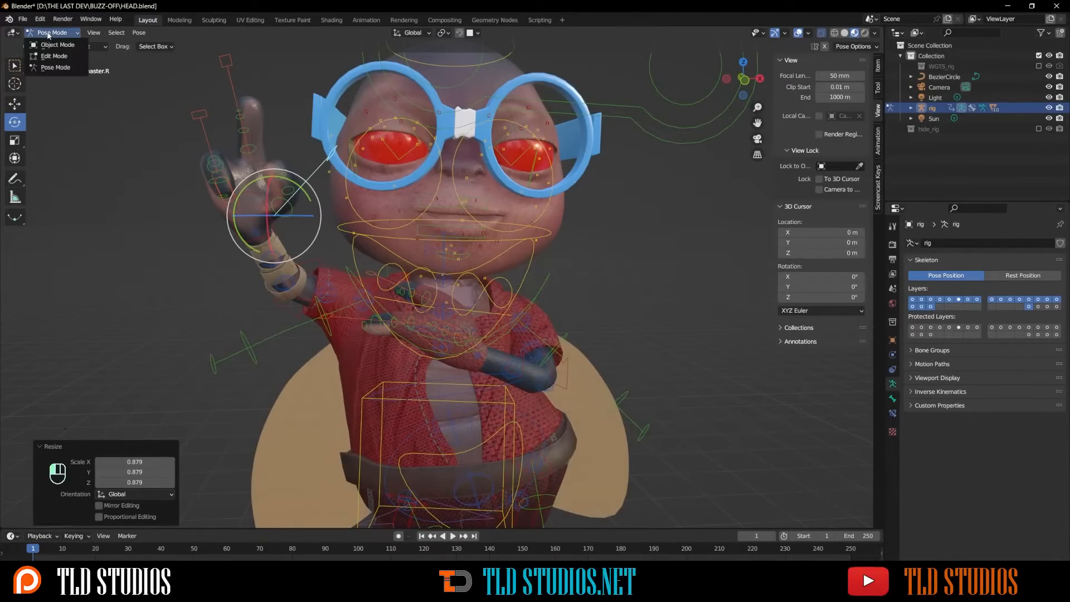
click(53, 38)
click(521, 236)
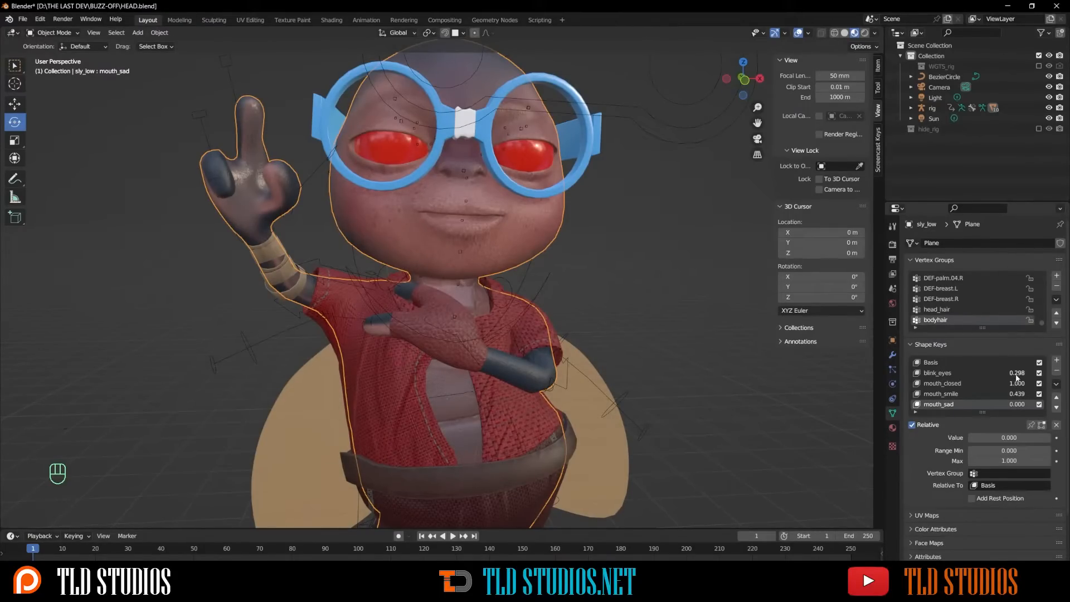
- Set the mesh's blink_eyes shape key to 0.224 and its mouth_smile shape key to 0.044
mouse_move(1017, 372)
mouse_down()
mouse_move(1047, 373)
mouse_move(1009, 376)
mouse_up()
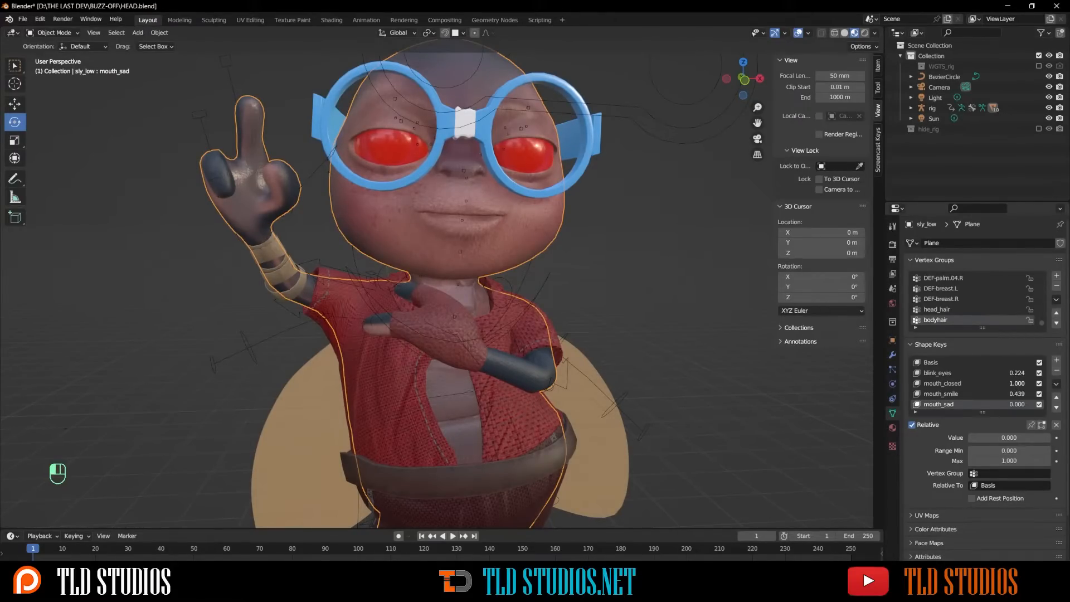
mouse_move(1017, 384)
mouse_down()
mouse_move(1030, 409)
mouse_move(1059, 410)
mouse_move(1014, 409)
mouse_move(1011, 383)
mouse_move(1030, 384)
mouse_up()
drag(1016, 397, 993, 393)
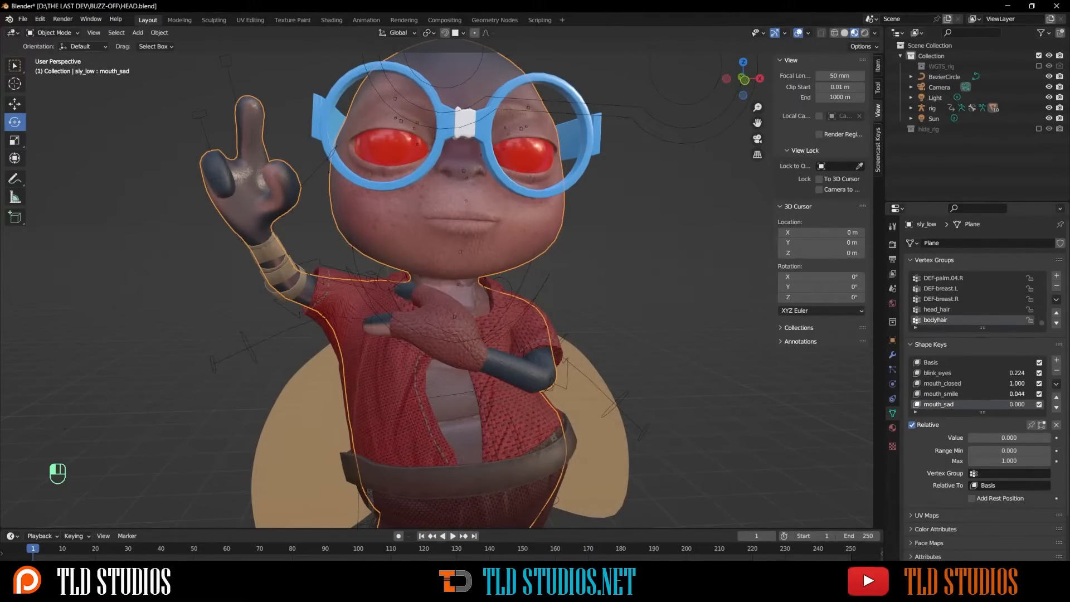
- Select the rig and return it to Pose Mode
scroll(623, 349, down, 6)
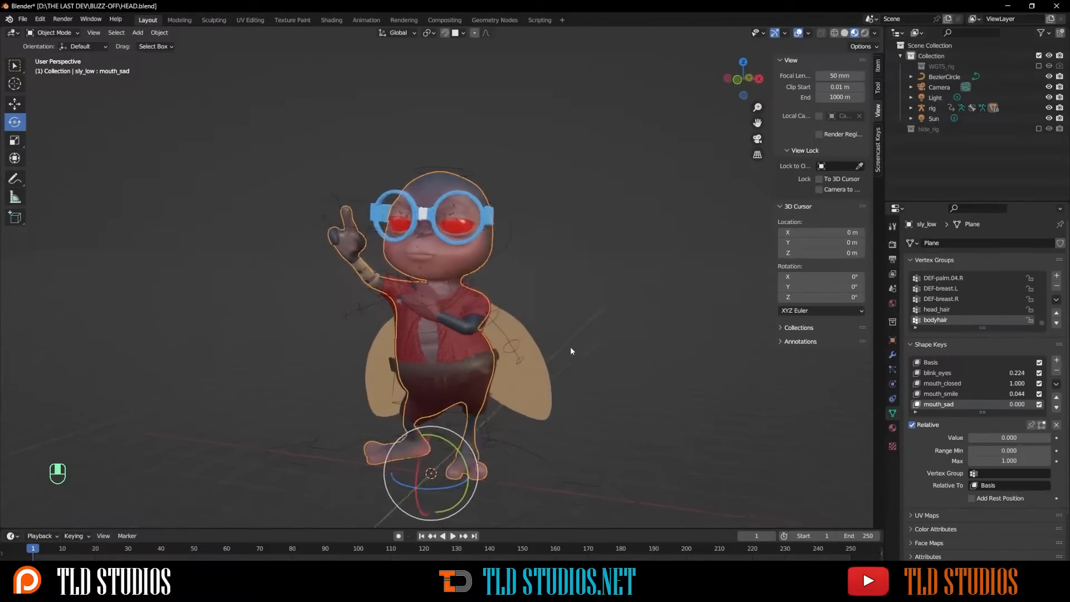
scroll(499, 349, up, 3)
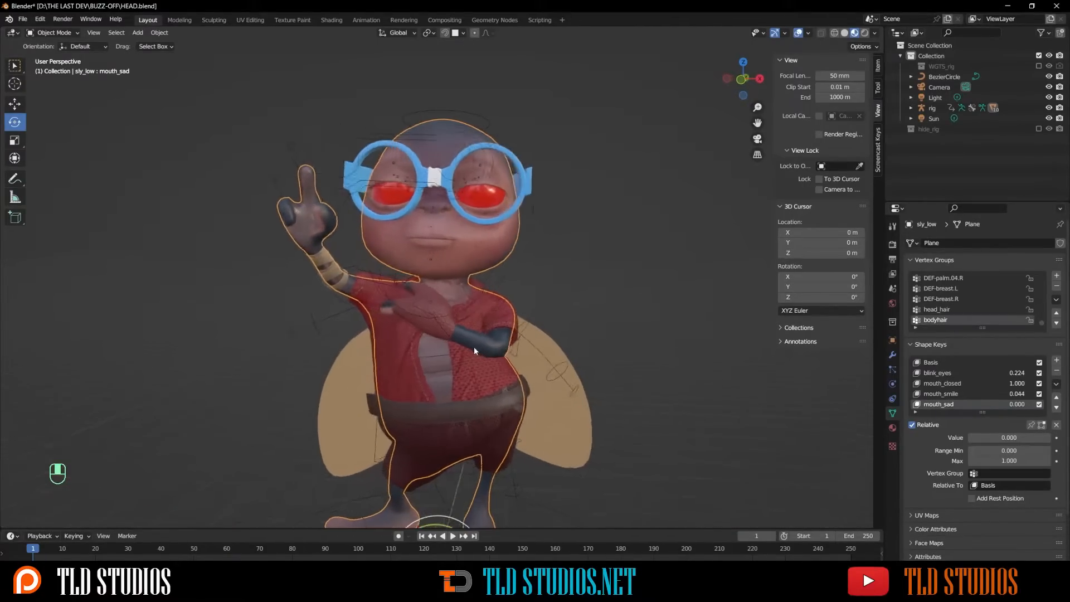
click(503, 281)
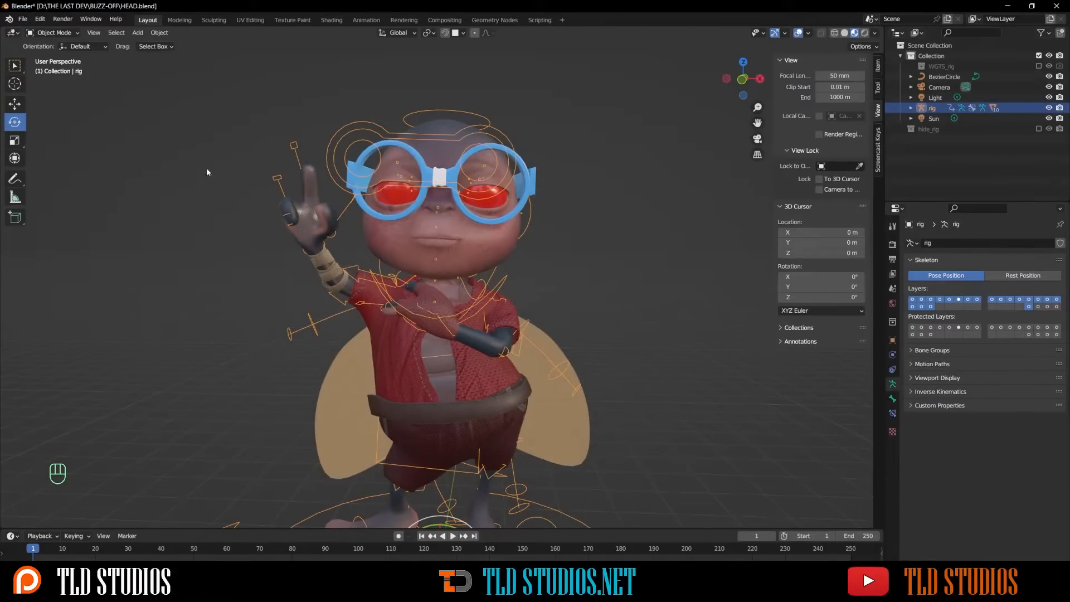
click(53, 32)
click(53, 68)
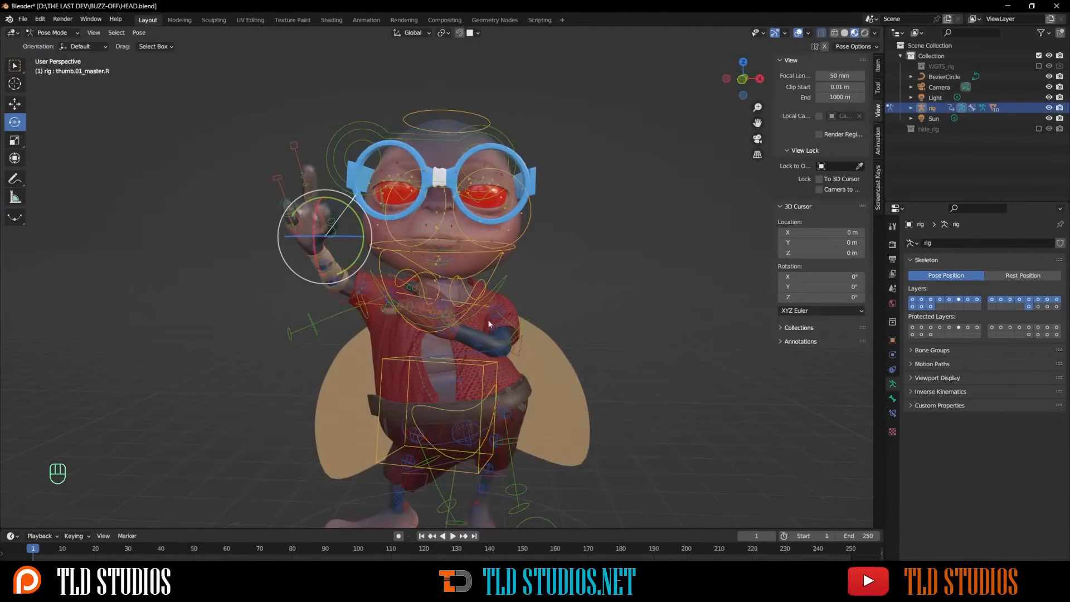
- Move the left hand IK control about 1.16 m in X and -0.92 m in Z down beside the hip, and rotate it about -70.5° in the view plane
middle_drag(425, 324, 489, 348)
scroll(490, 348, up, 5)
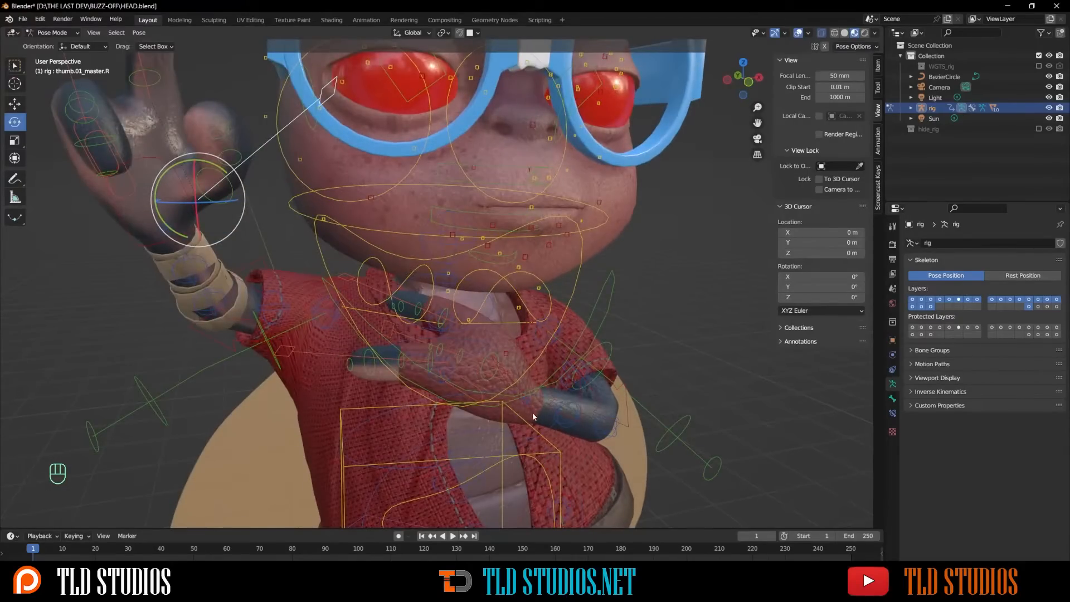
click(532, 415)
scroll(532, 415, down, 5)
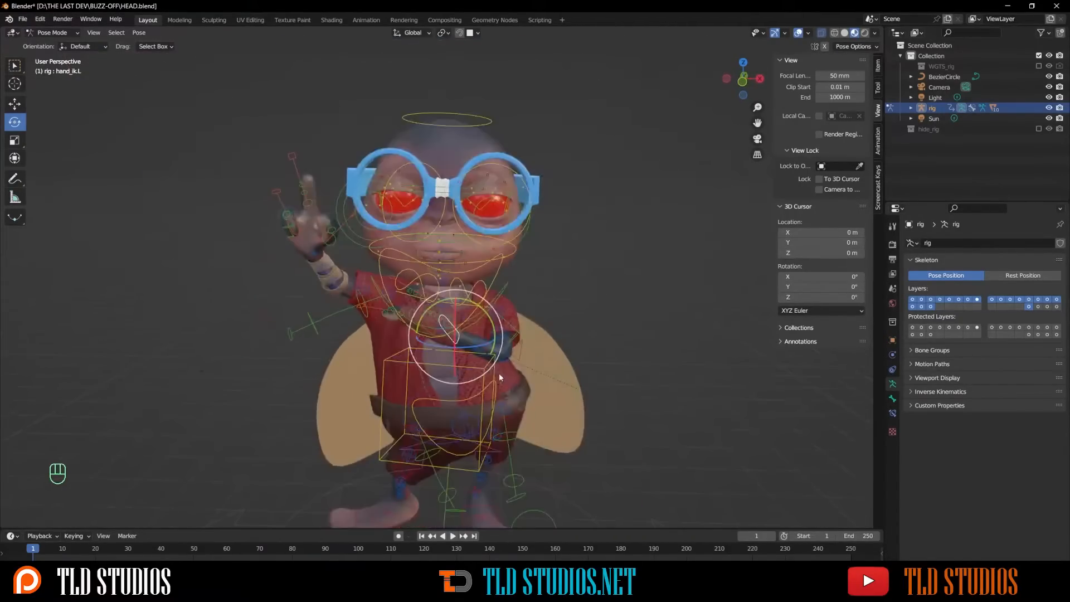
key(g)
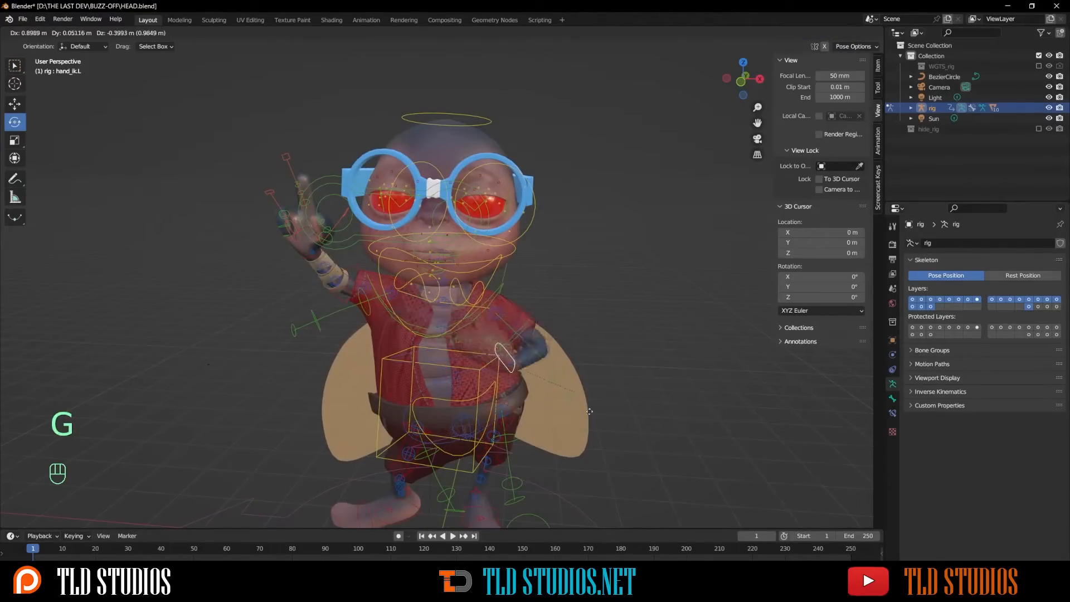
click(569, 401)
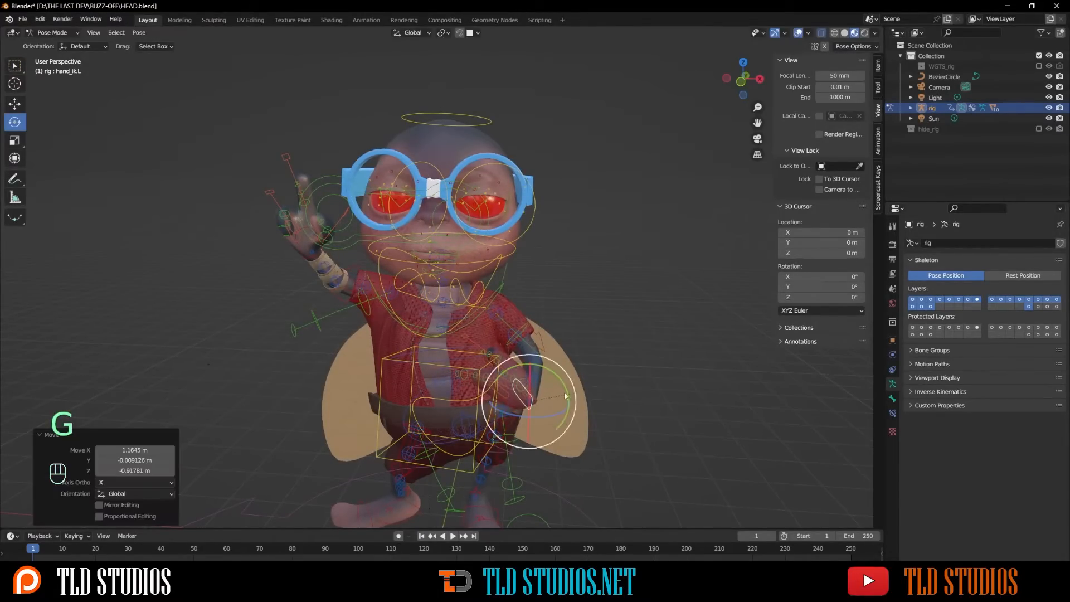
drag(569, 401, 509, 371)
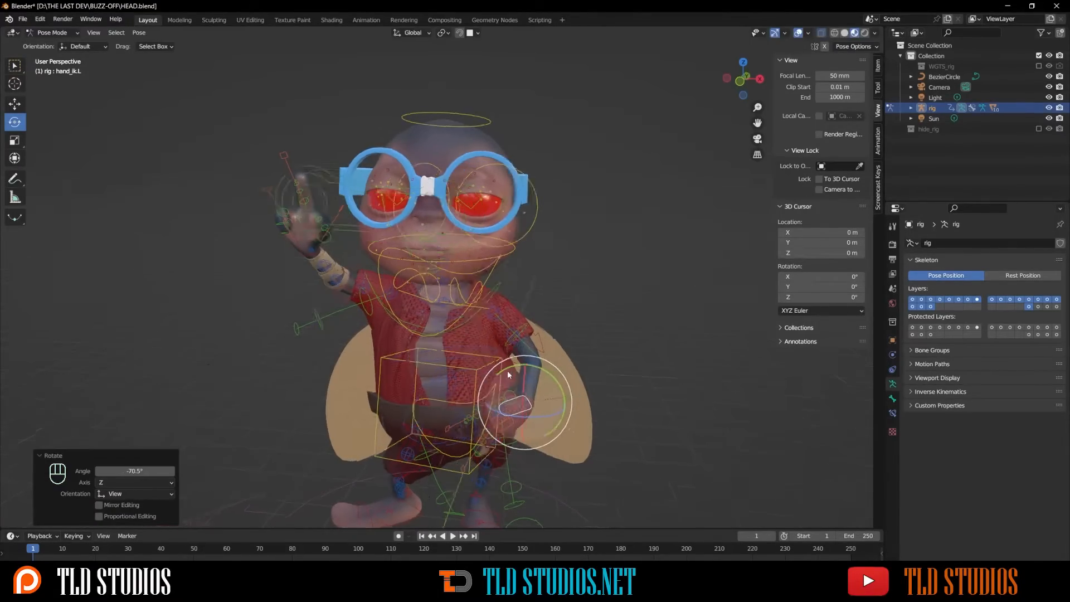
- In solid shading, rest the left hand on the hip: rotate it about -22.6°, move it 0.76 m in Y and 0.41 m in Z, and rotate 27.9°
middle_drag(511, 375, 491, 365)
click(844, 33)
shift+middle_drag(612, 361, 594, 205)
scroll(458, 263, up, 3)
middle_drag(463, 263, 384, 283)
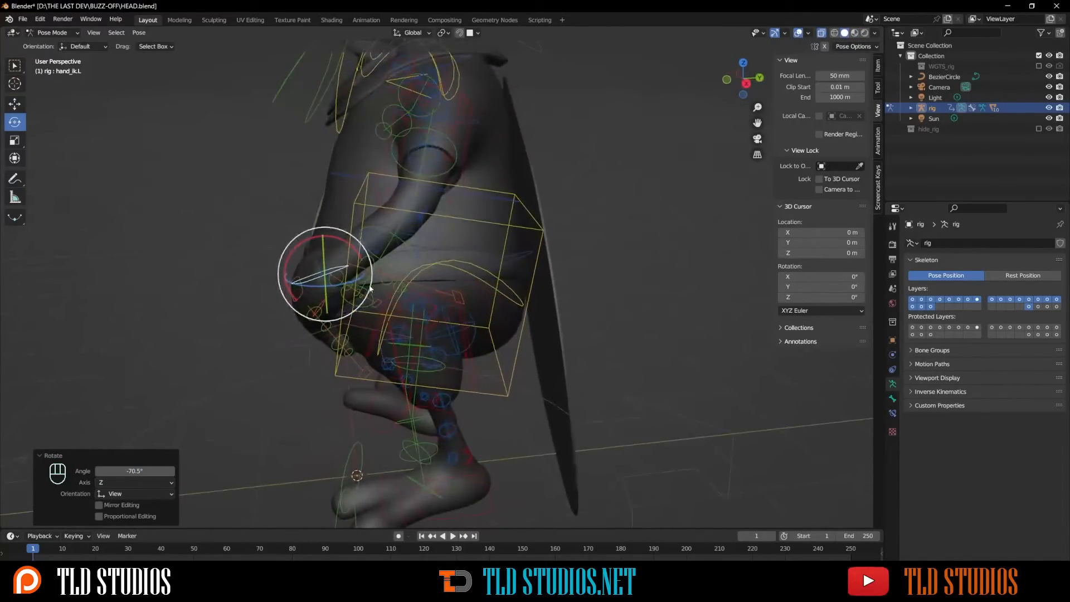
mouse_move(359, 287)
mouse_down()
mouse_move(328, 285)
mouse_move(359, 309)
mouse_move(368, 293)
mouse_up()
key(g)
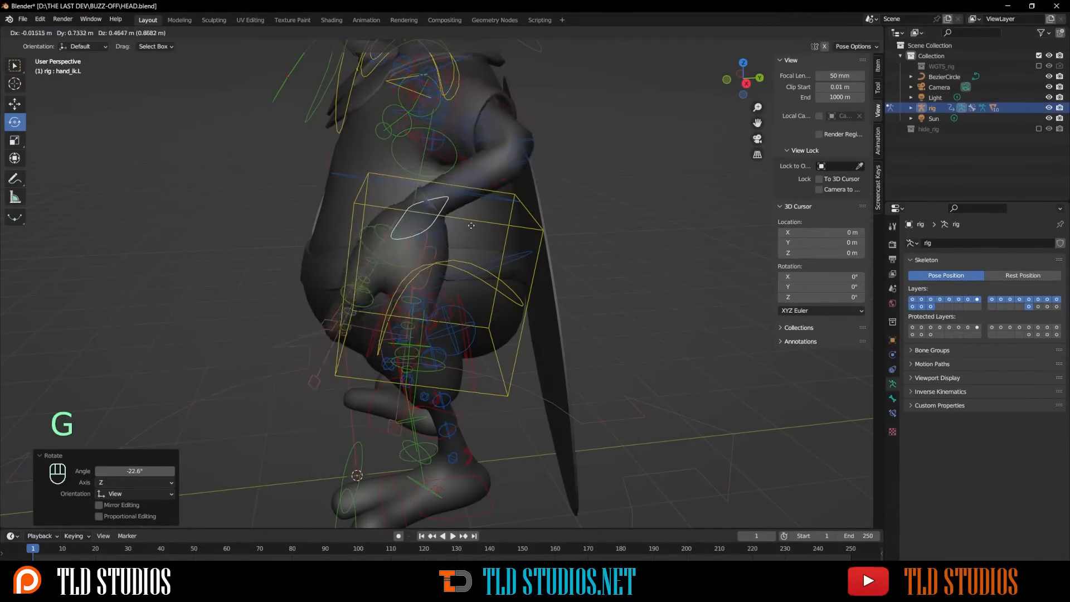
click(417, 251)
middle_drag(417, 250, 537, 245)
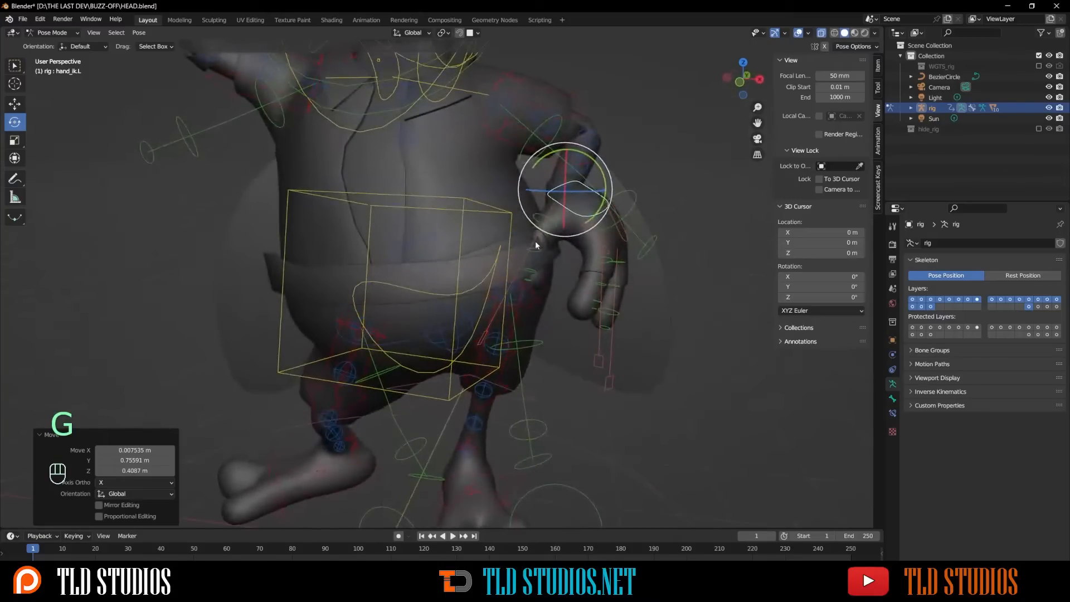
drag(589, 229, 526, 239)
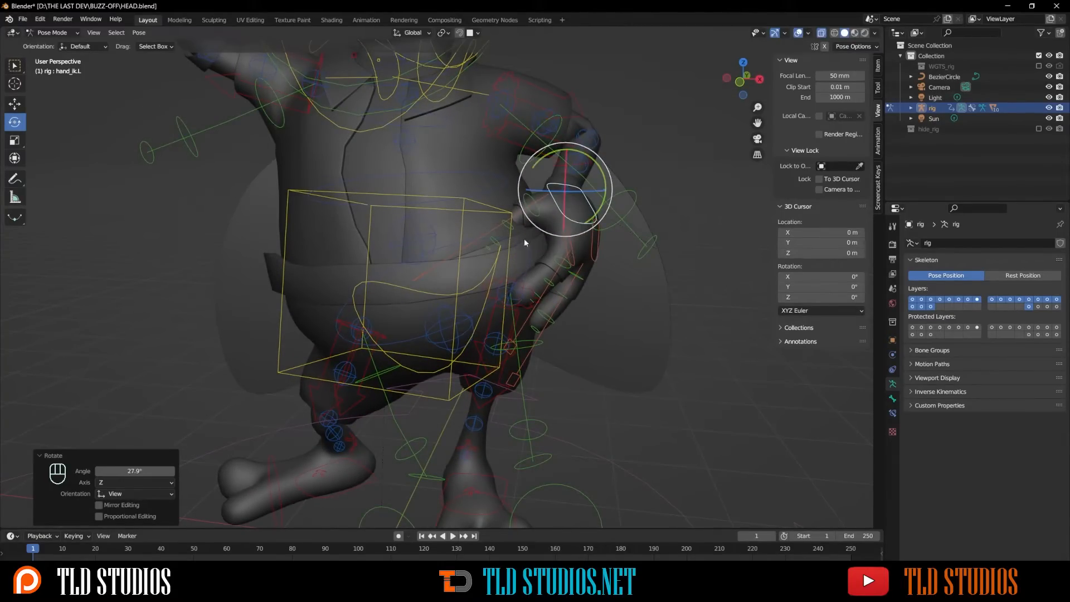
- Rotate the left thumb's master control freely with the trackball so the thumb points down along the hip
click(473, 239)
middle_drag(480, 238, 517, 218)
key(r)
key(r)
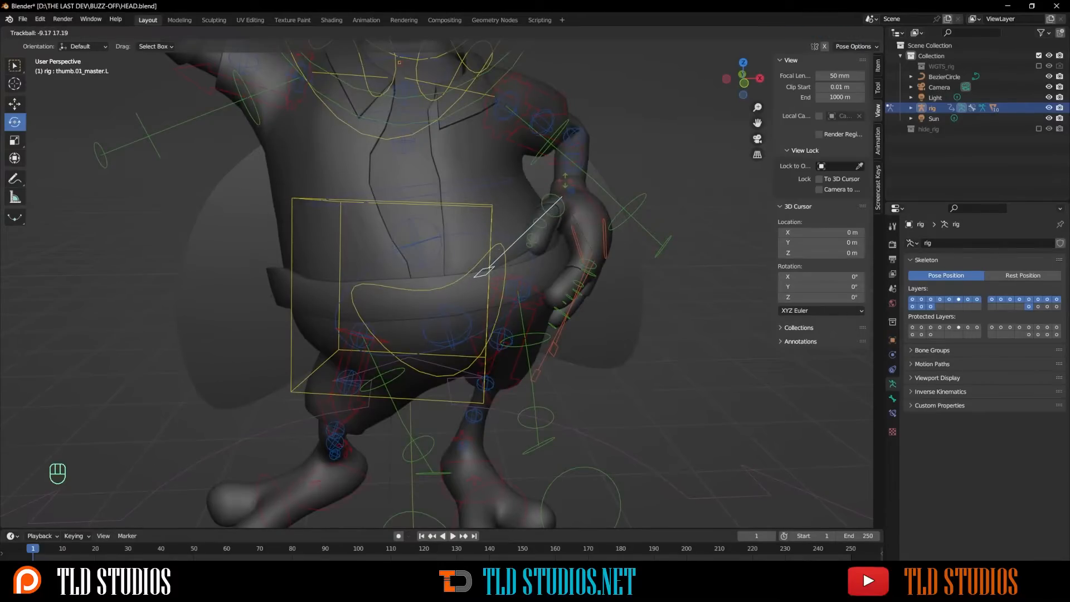
click(567, 181)
- Rotate the left upper arm IK control freely by about 10.3° and -5.16° to adjust the bent elbow
middle_drag(568, 181, 612, 236)
click(586, 114)
drag(515, 237, 503, 220)
scroll(501, 226, down, 4)
middle_drag(499, 231, 526, 287)
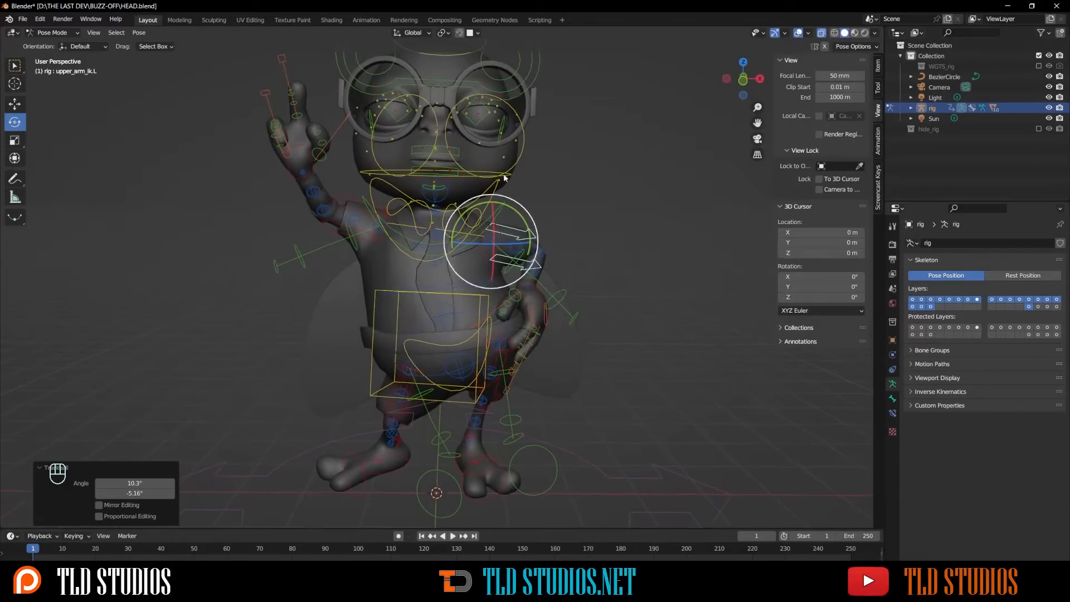
- Tilt the head control about -5.27° and the chest control about -8.63° in the view plane
scroll(467, 83, down, 2)
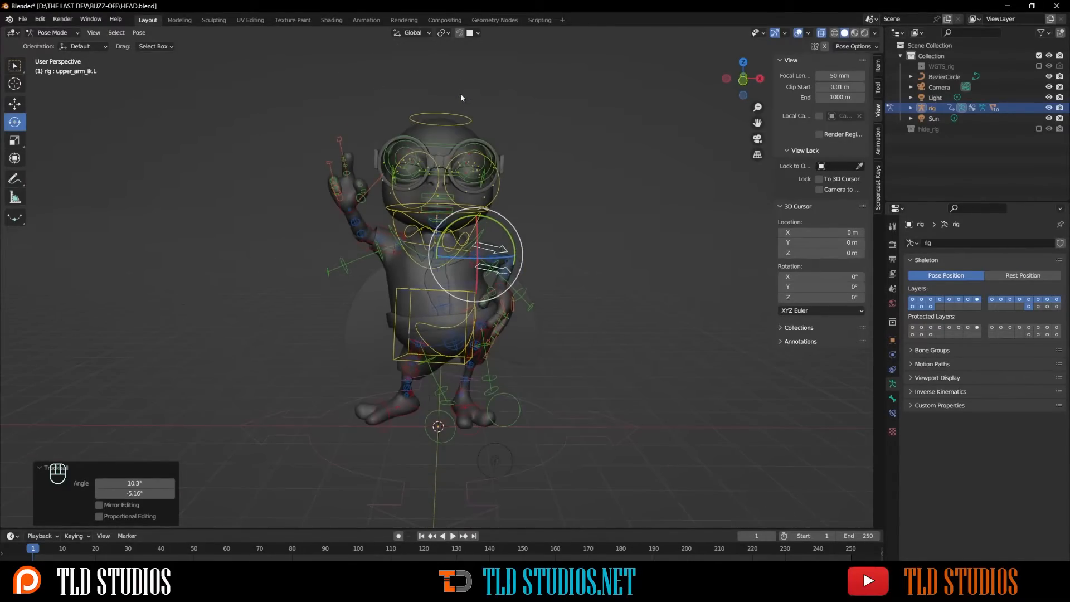
click(456, 116)
mouse_move(411, 144)
mouse_down()
mouse_move(396, 161)
mouse_move(412, 147)
mouse_up()
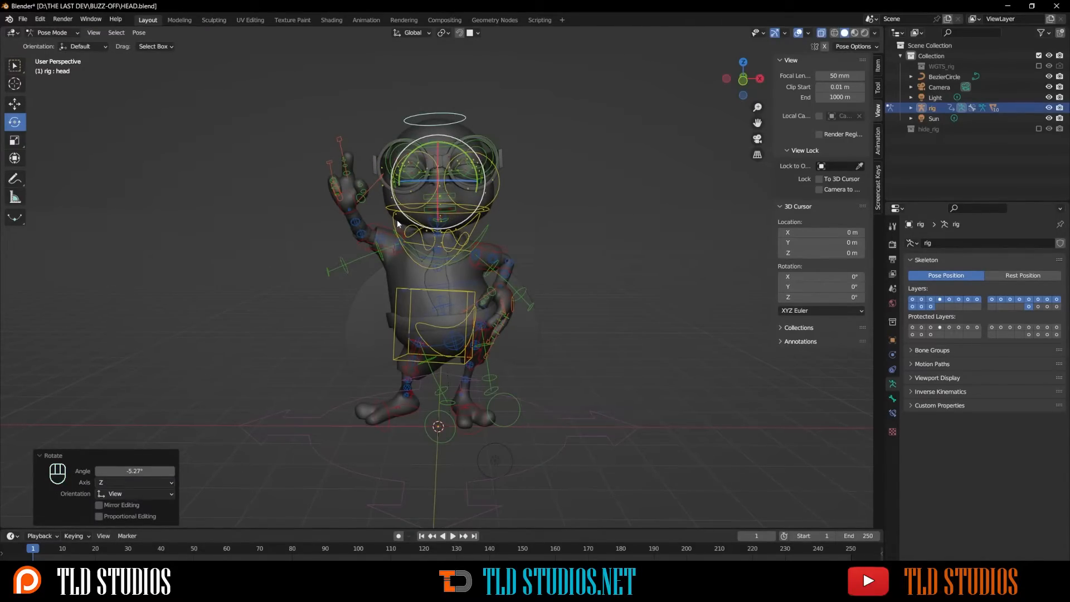
click(460, 234)
scroll(468, 236, up, 2)
drag(477, 236, 473, 235)
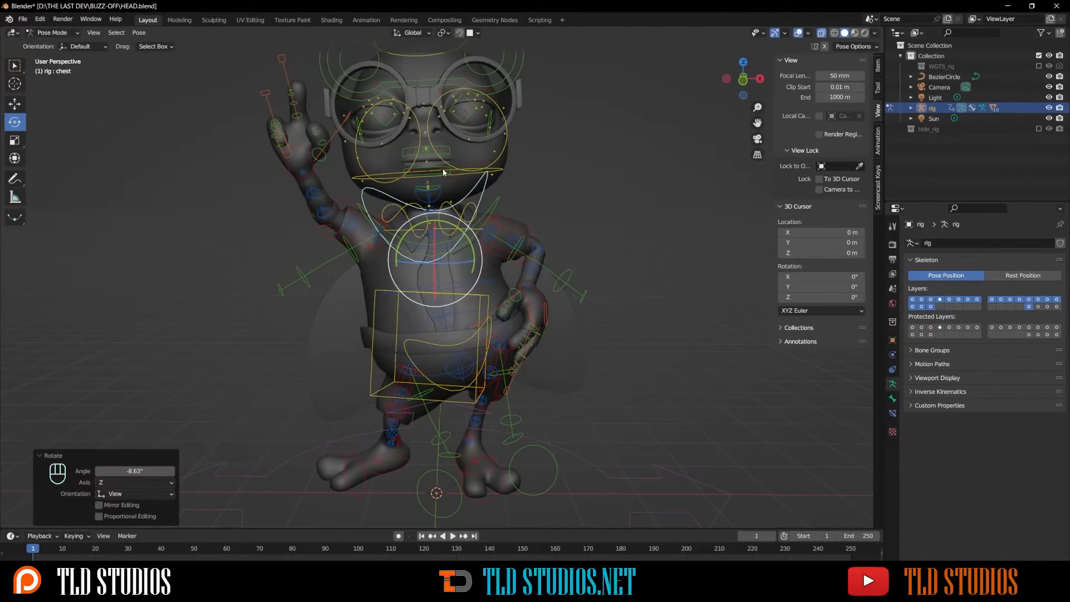
- Return the rig to Object Mode and display the viewport in material preview
middle_drag(493, 192, 642, 109)
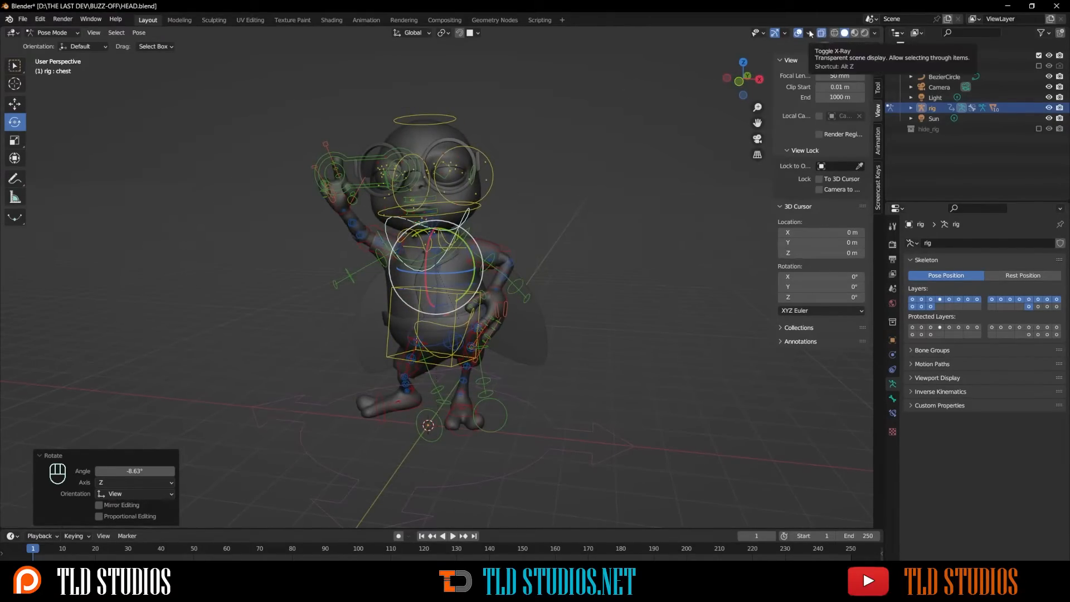
click(53, 33)
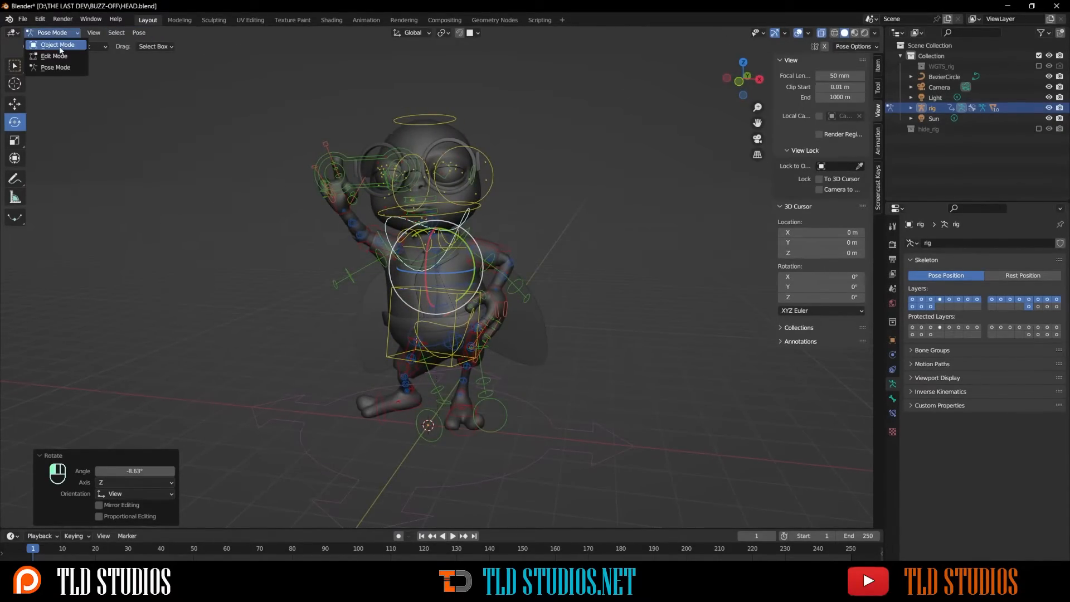
click(56, 38)
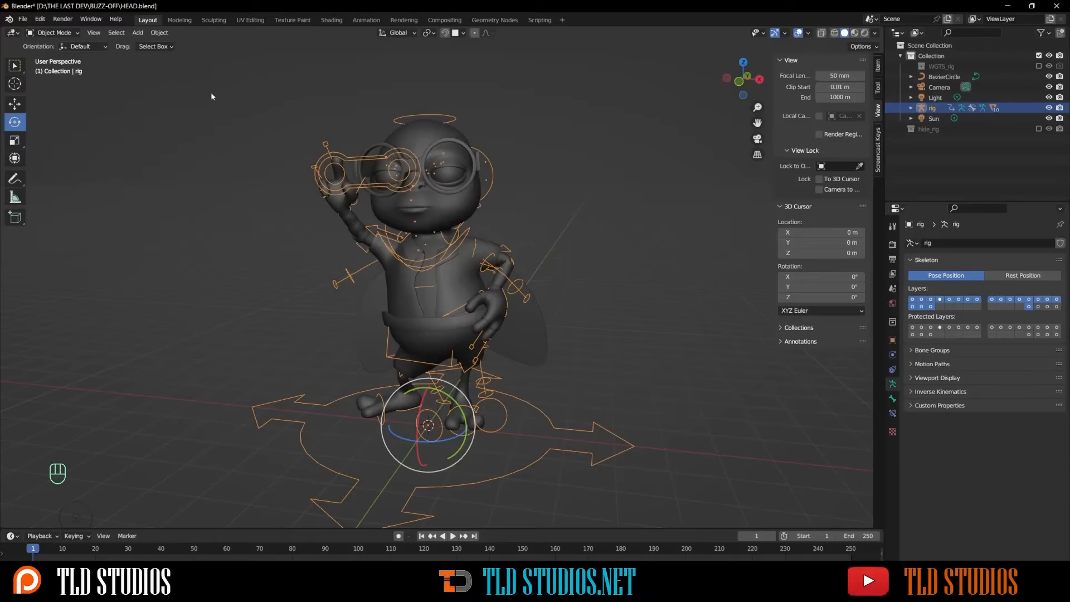
click(854, 33)
middle_drag(493, 224, 523, 202)
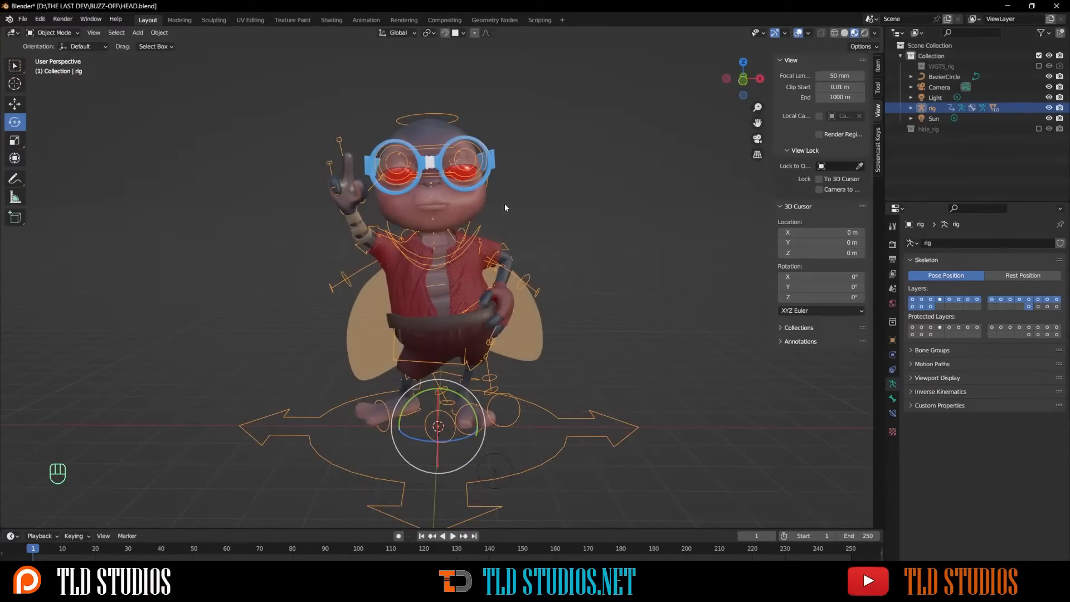
- Look at the posed character through the scene camera, keeping the view settings sidebar shown
key(KP_0)
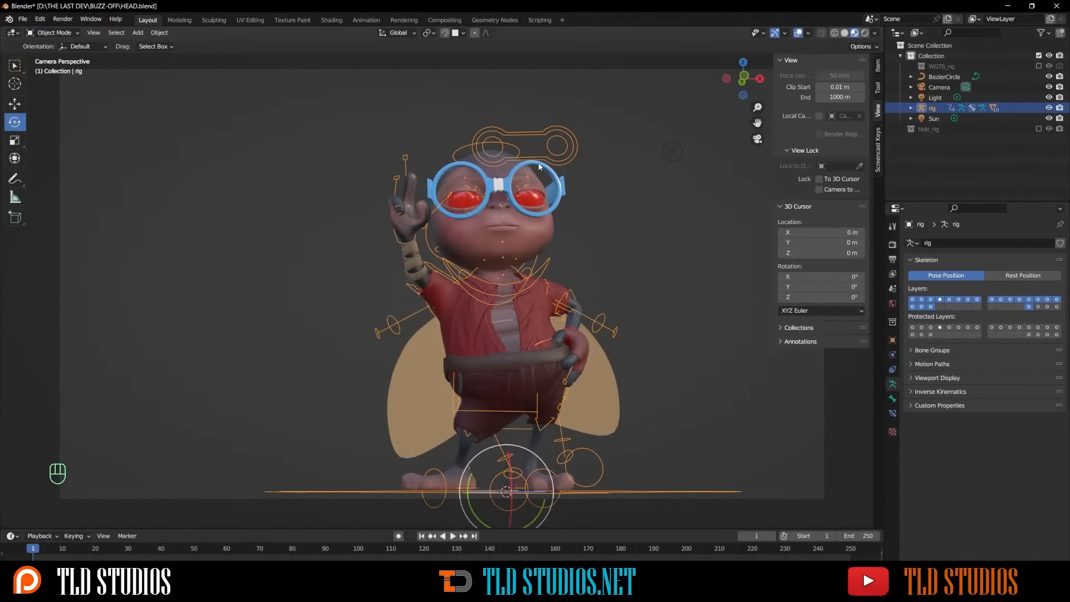
key(n)
key(n)
key(n)
key(n)
key(n)
key(n)
middle_drag(606, 237, 621, 259)
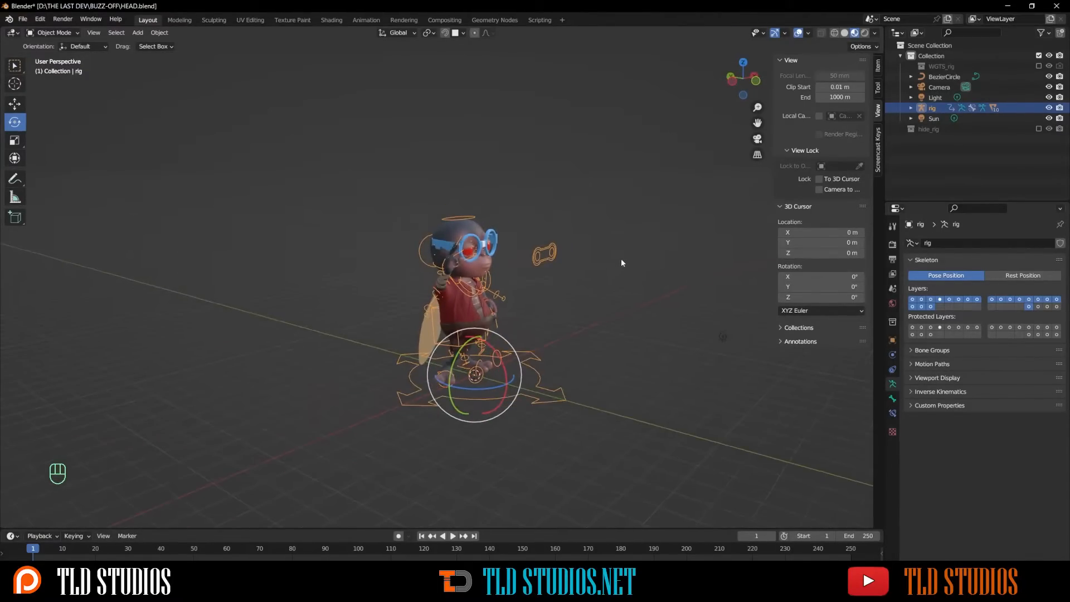
key(KP_0)
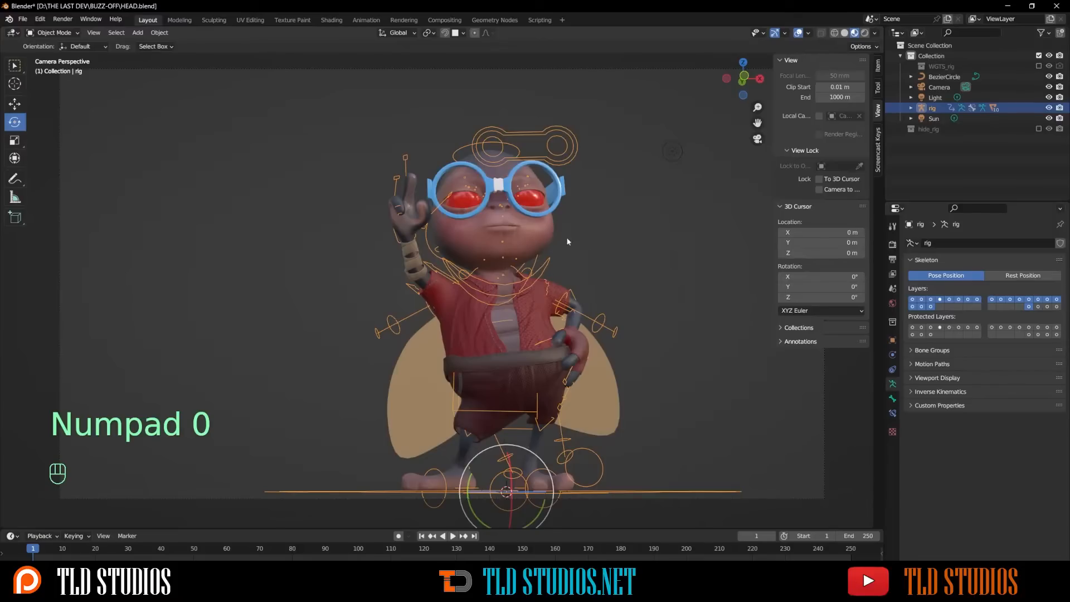
- Lock the camera to the view, reframe the full character from a slightly turned angle, and unlock the camera again
click(819, 190)
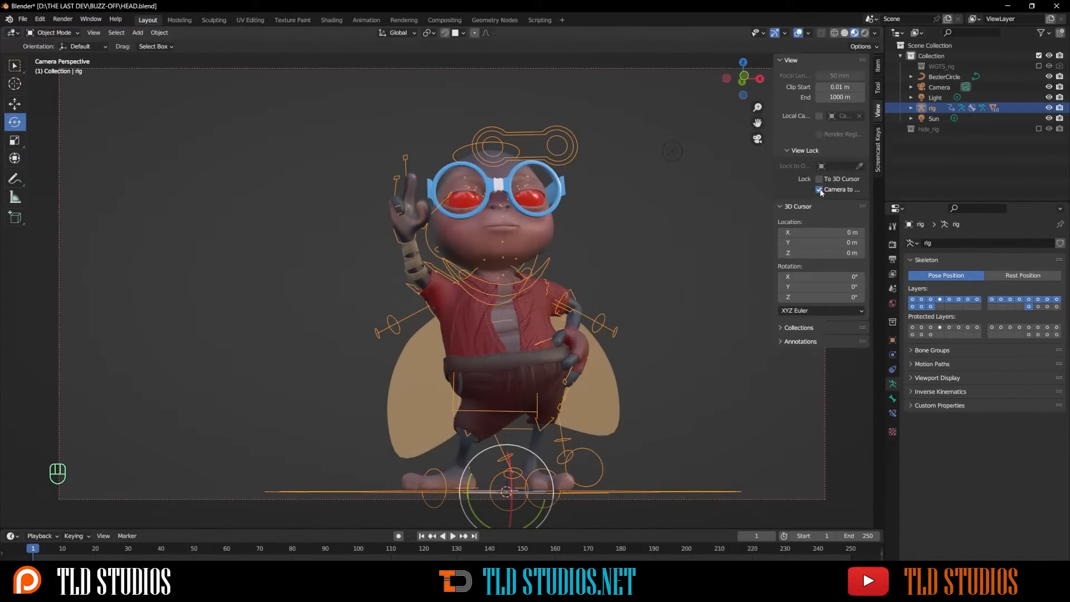
middle_drag(592, 241, 572, 311)
scroll(580, 267, down, 5)
scroll(516, 306, up, 3)
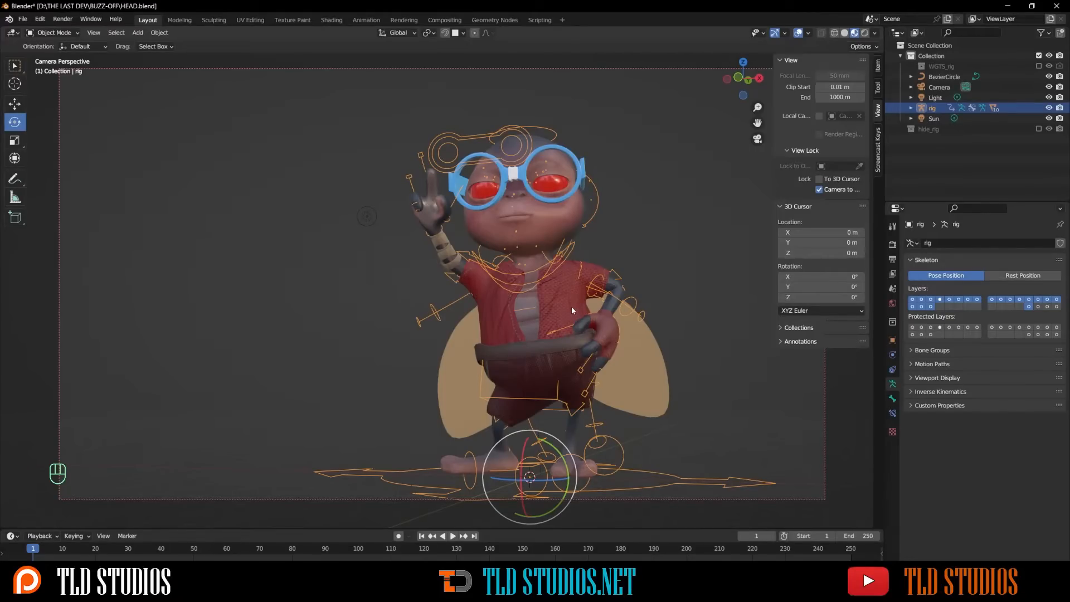
click(819, 189)
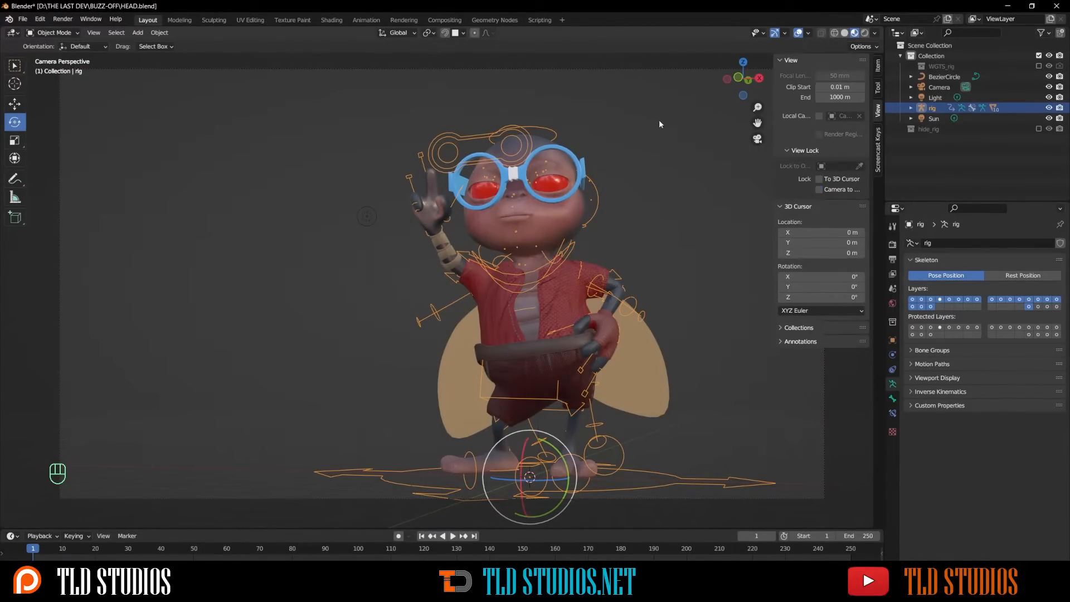
- Hide the bones in the viewport overlays and preview the scene in rendered shading with the render properties open
click(808, 33)
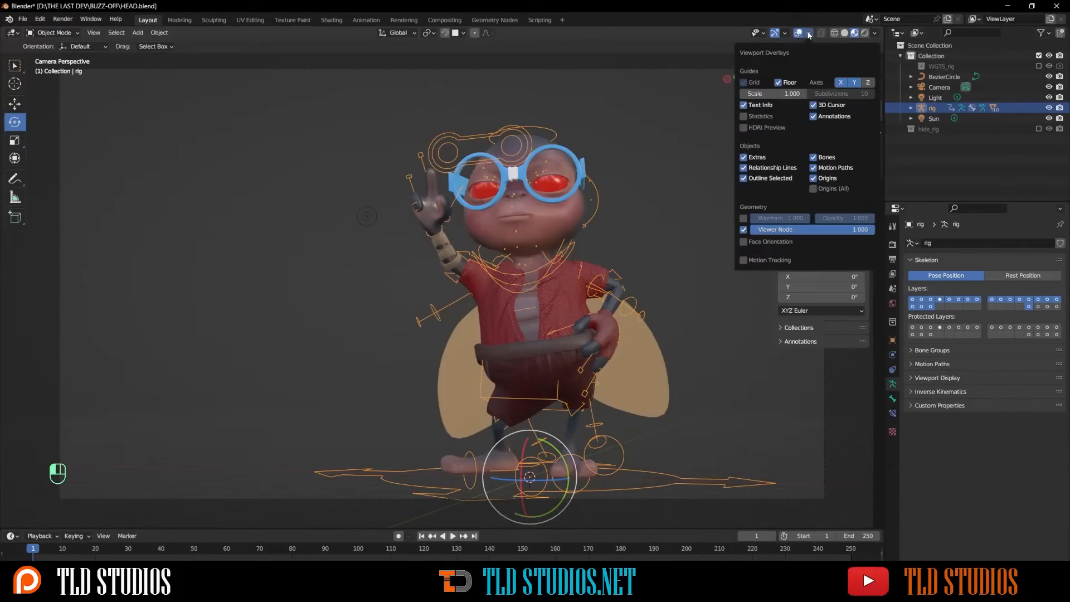
click(812, 157)
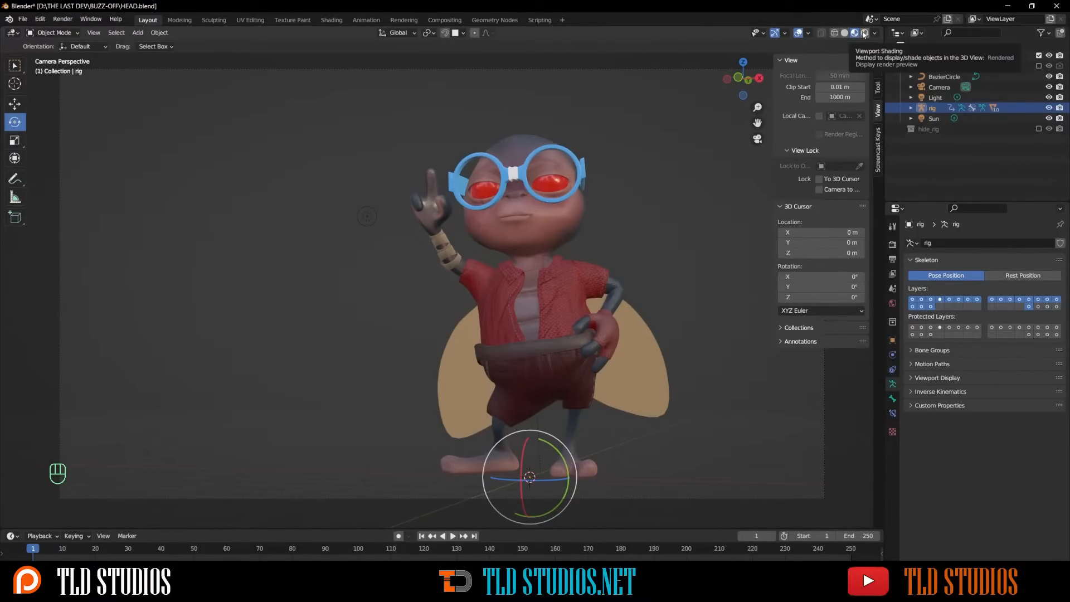
click(864, 33)
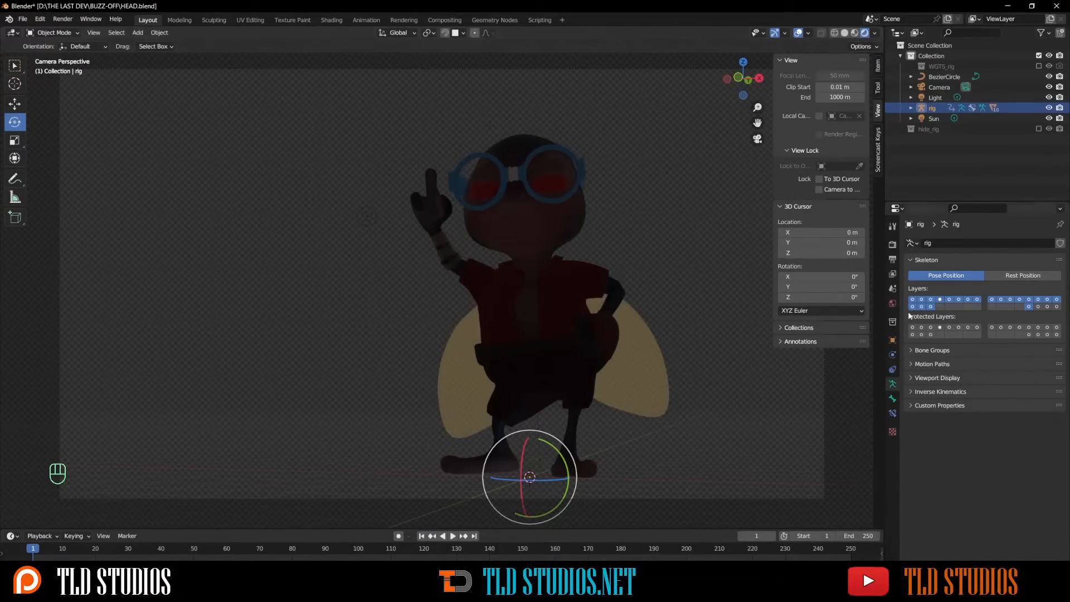
click(892, 245)
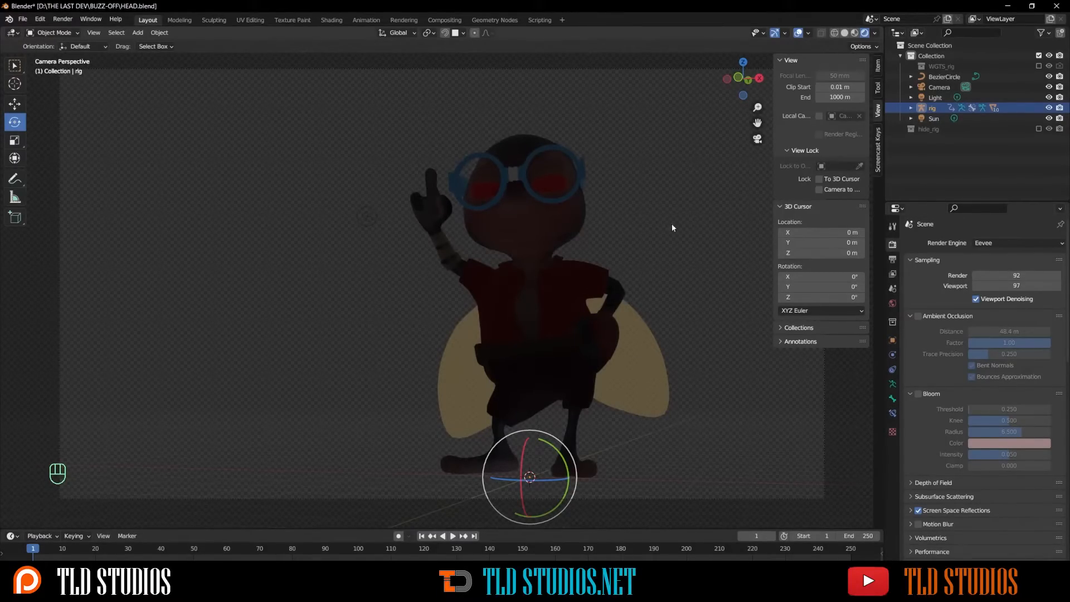
- Delete the existing Sun light and add a new Sun light to the scene
click(932, 119)
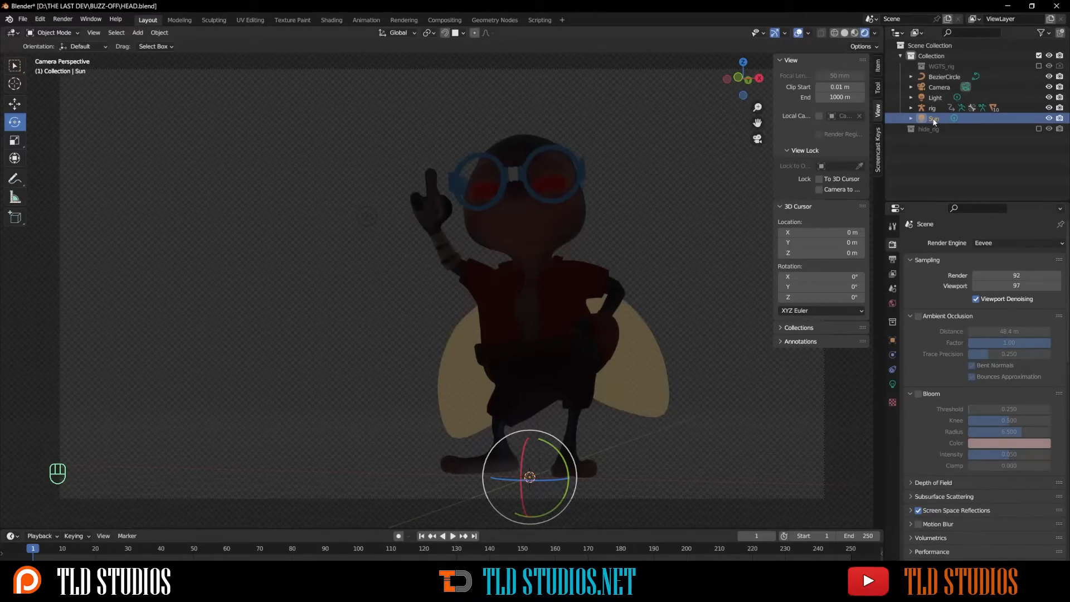
key(Delete)
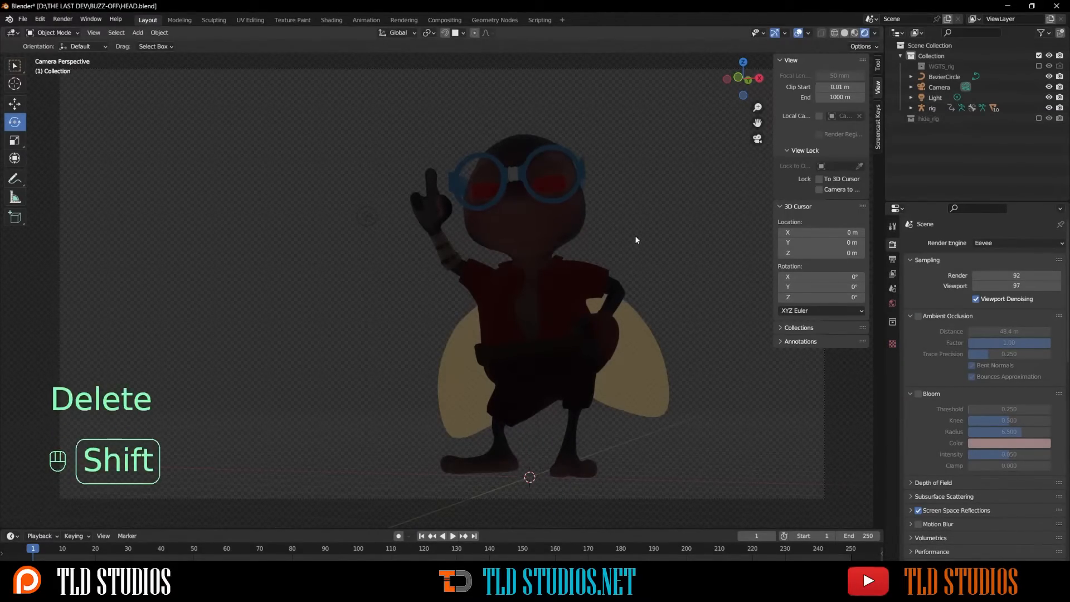
key(shift+a)
mouse_move(633, 237)
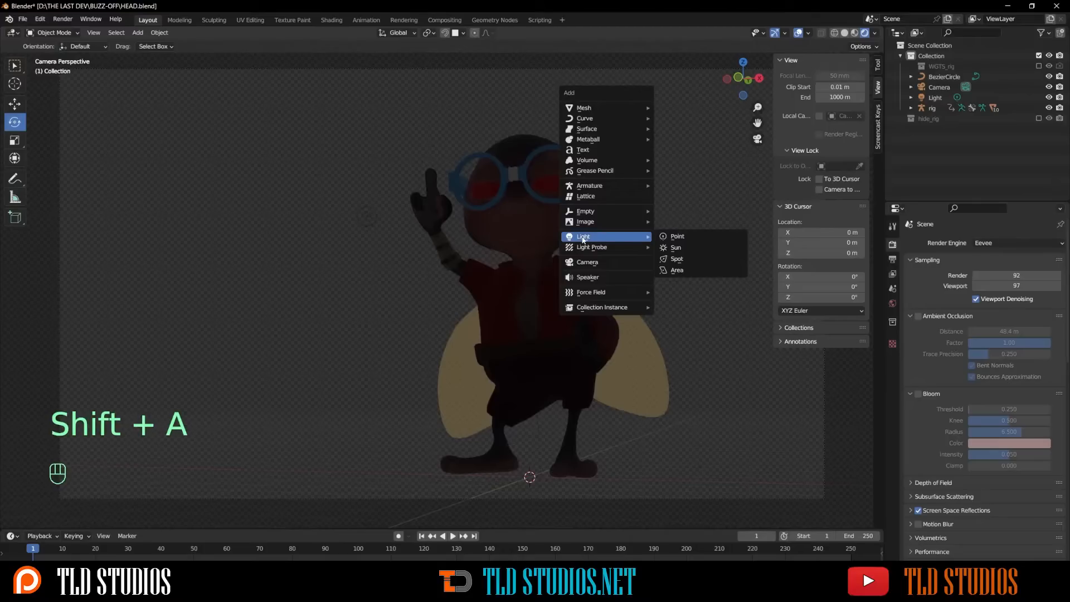
click(694, 250)
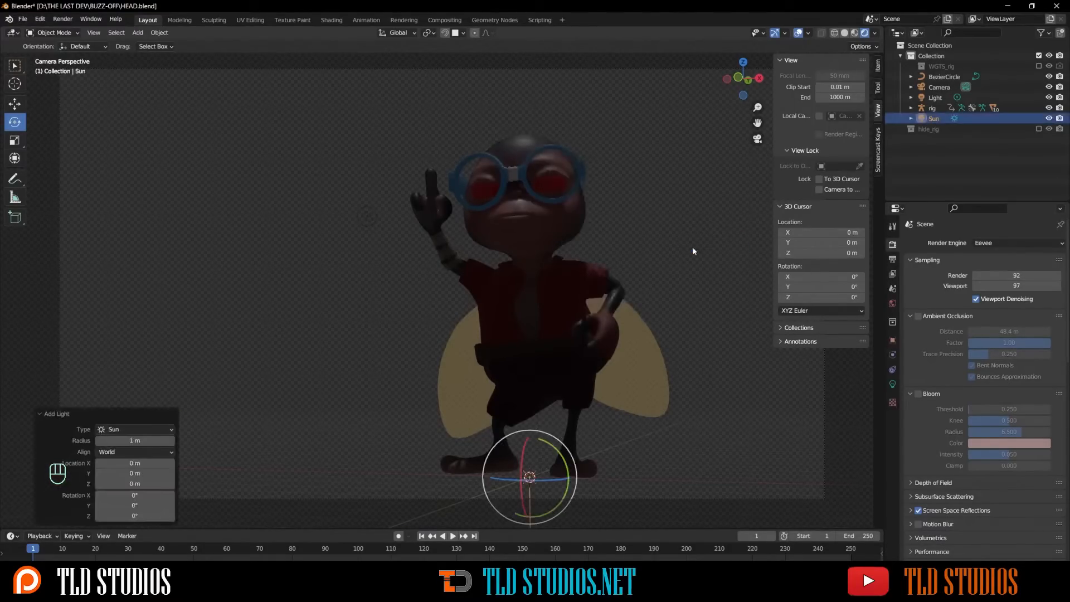
- Move the new Sun about 2.65 m in X, 0.41 m in Y and 4.08 m in Z, and rotate it freely to light the character's front
mouse_move(535, 456)
mouse_down()
mouse_move(502, 487)
mouse_move(518, 462)
mouse_up()
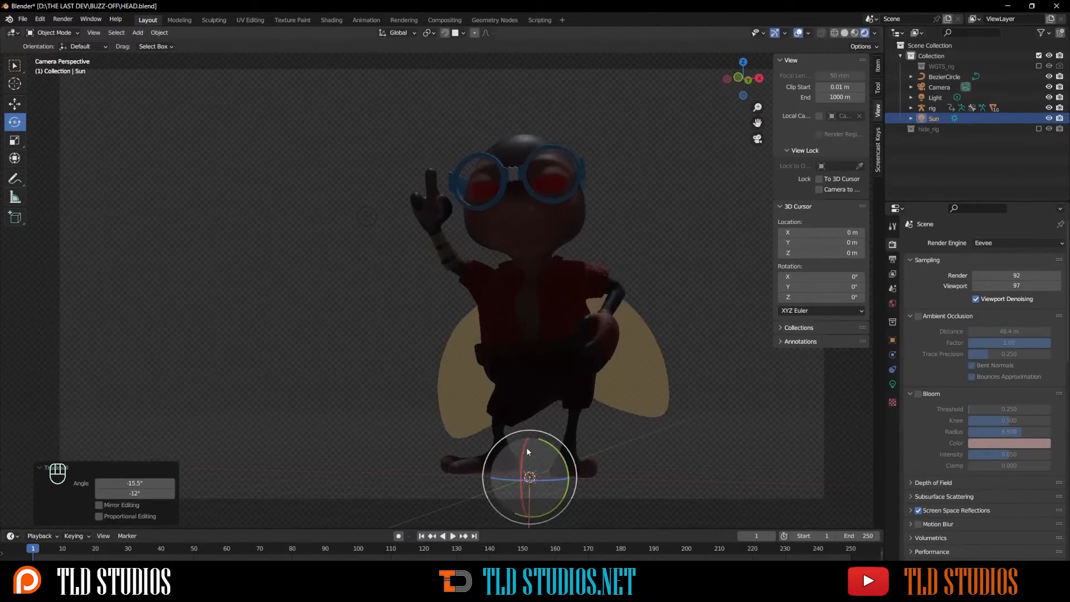
key(g)
click(668, 229)
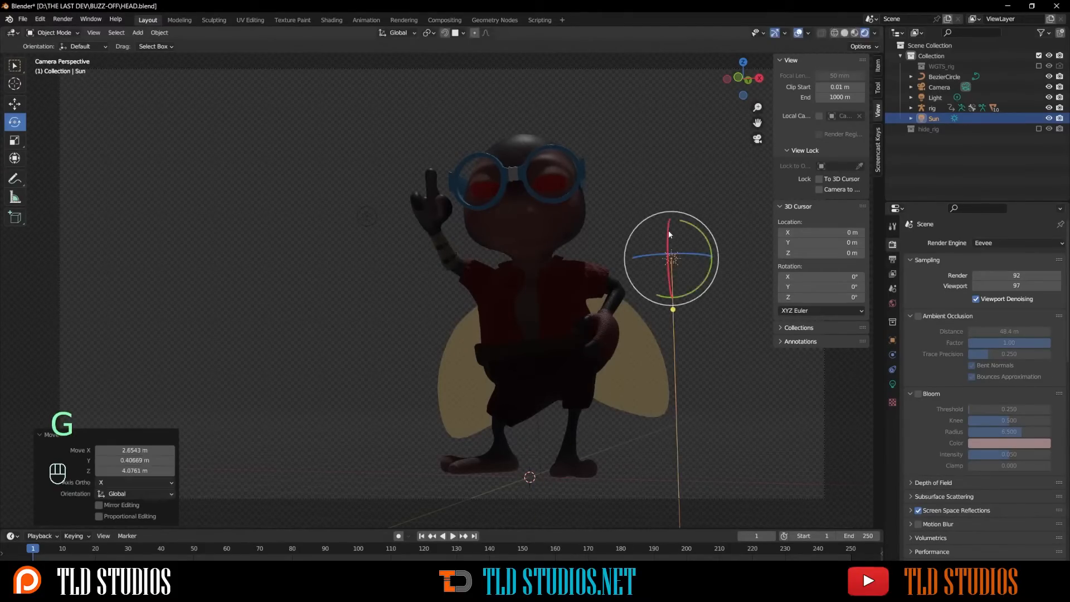
drag(688, 247, 712, 298)
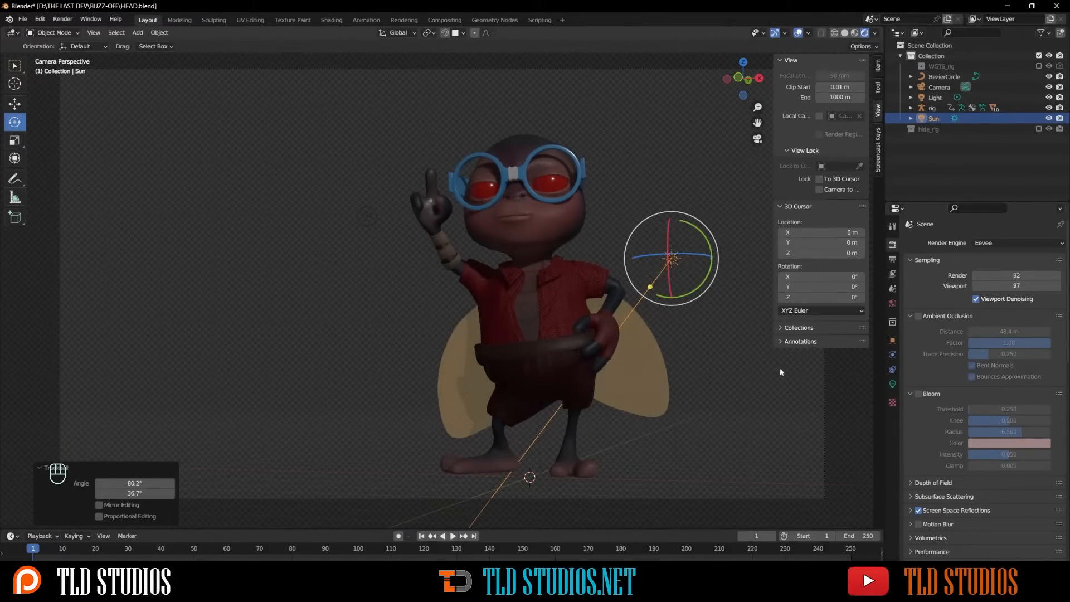
- Try Sun light strengths of 1000 and 10, and reduce the strength to about 5.02
click(892, 383)
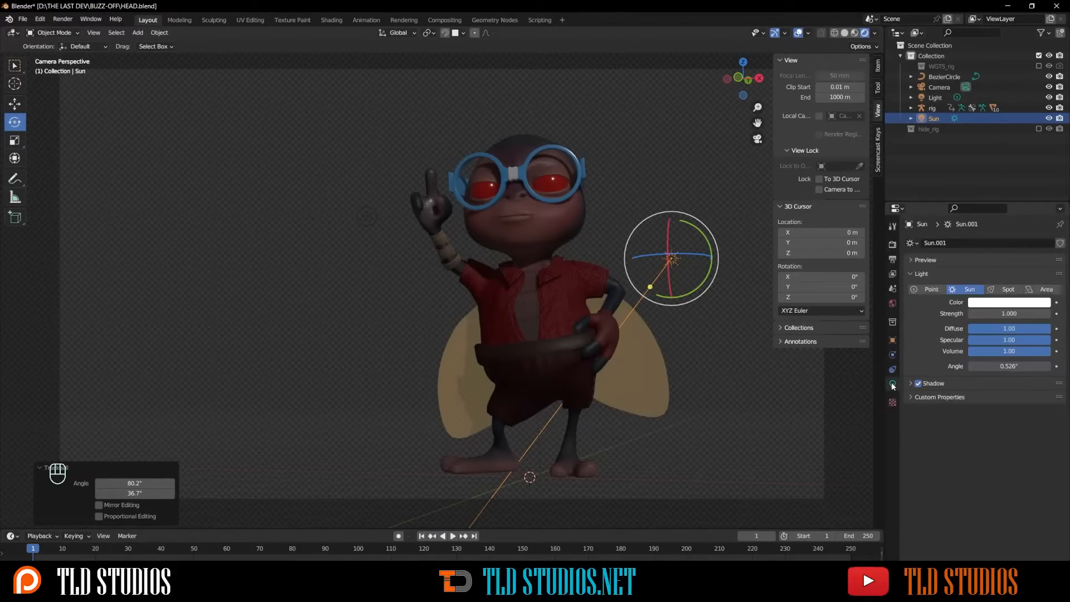
mouse_move(997, 313)
mouse_down()
mouse_move(1036, 313)
mouse_move(989, 314)
mouse_move(1008, 313)
mouse_up()
click(997, 317)
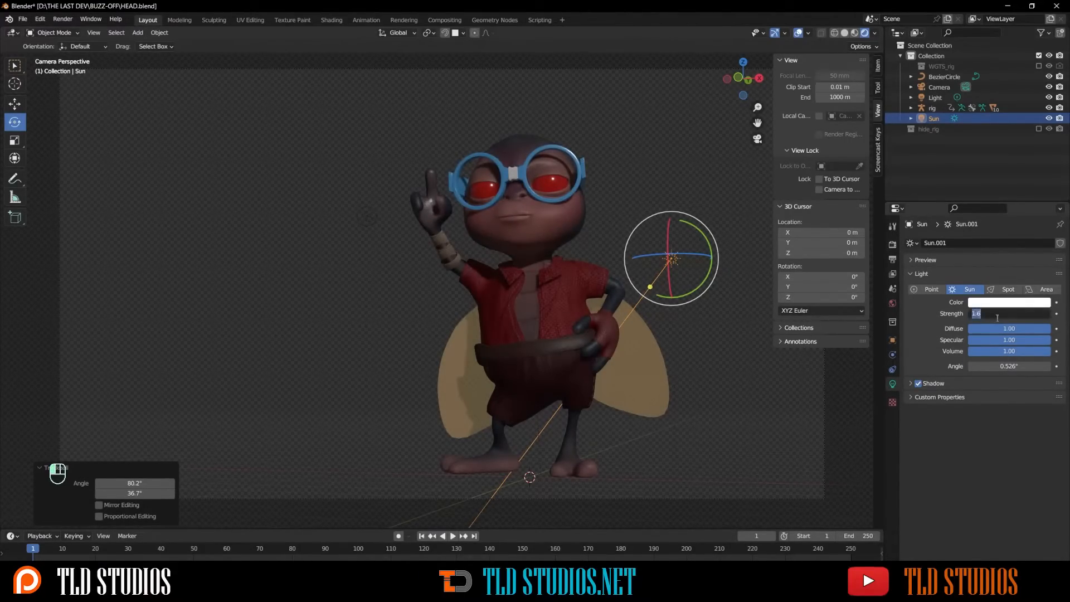
text(1000)
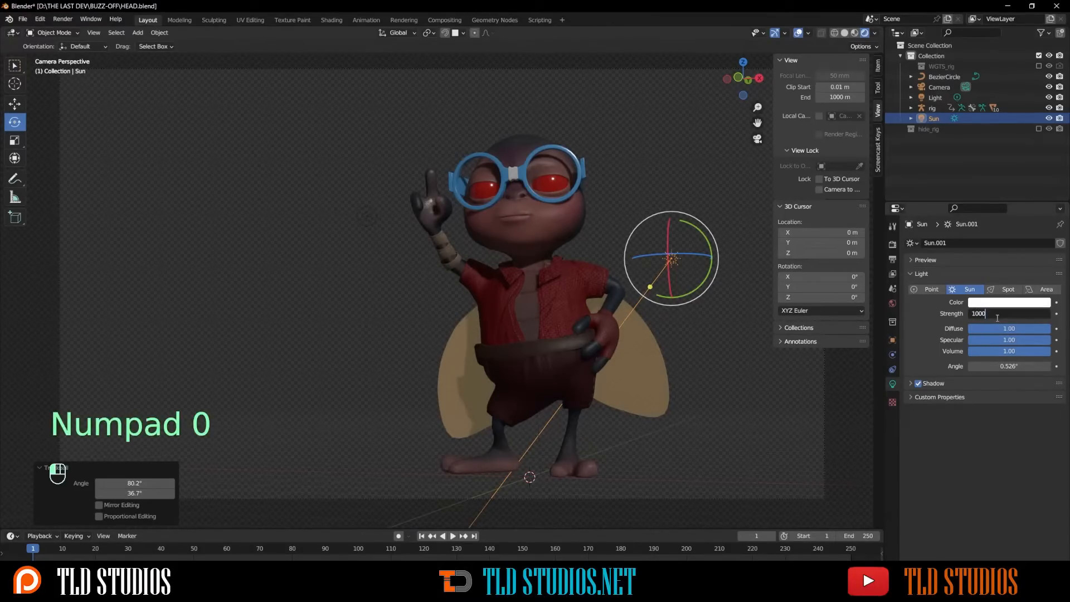
key(Return)
click(1003, 313)
text(10)
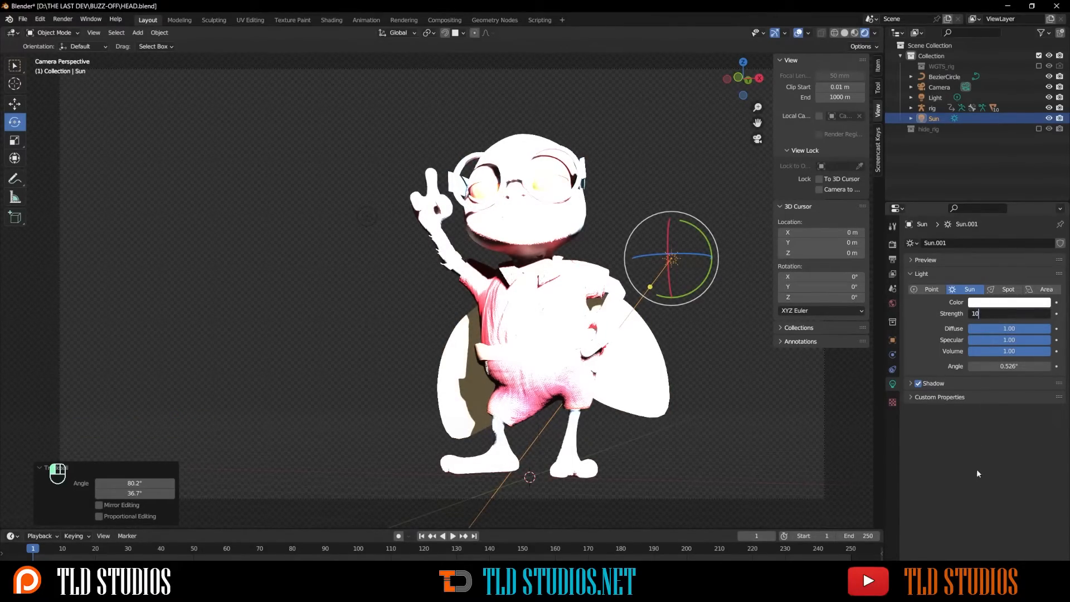
key(Return)
drag(1008, 314, 928, 314)
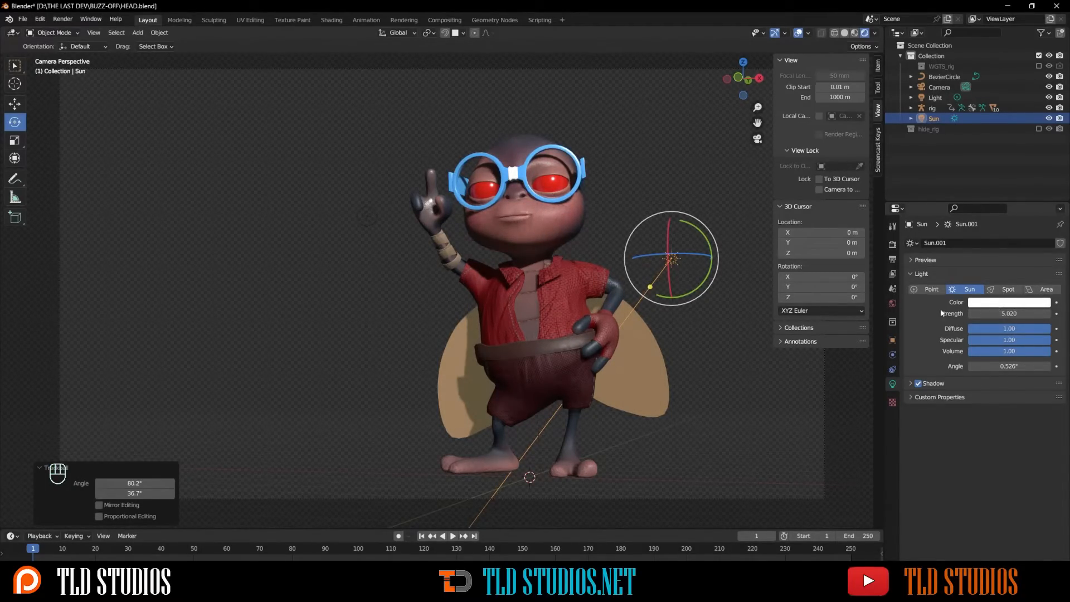
- Tint the Sun light pale blue and raise its strength to about 6.42
click(1000, 301)
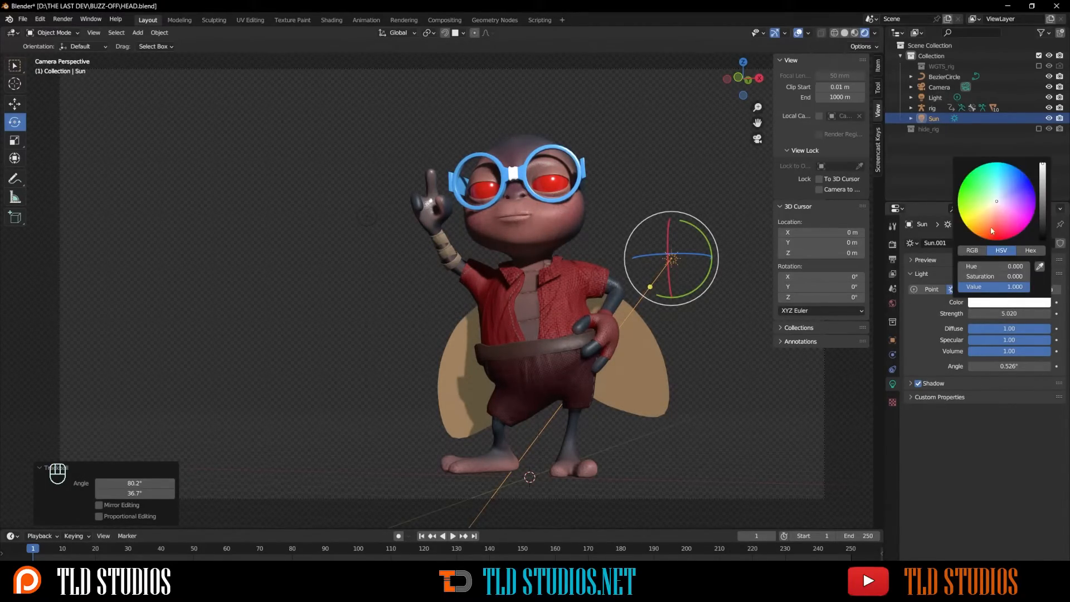
click(990, 209)
drag(990, 208, 1001, 192)
drag(994, 313, 1011, 313)
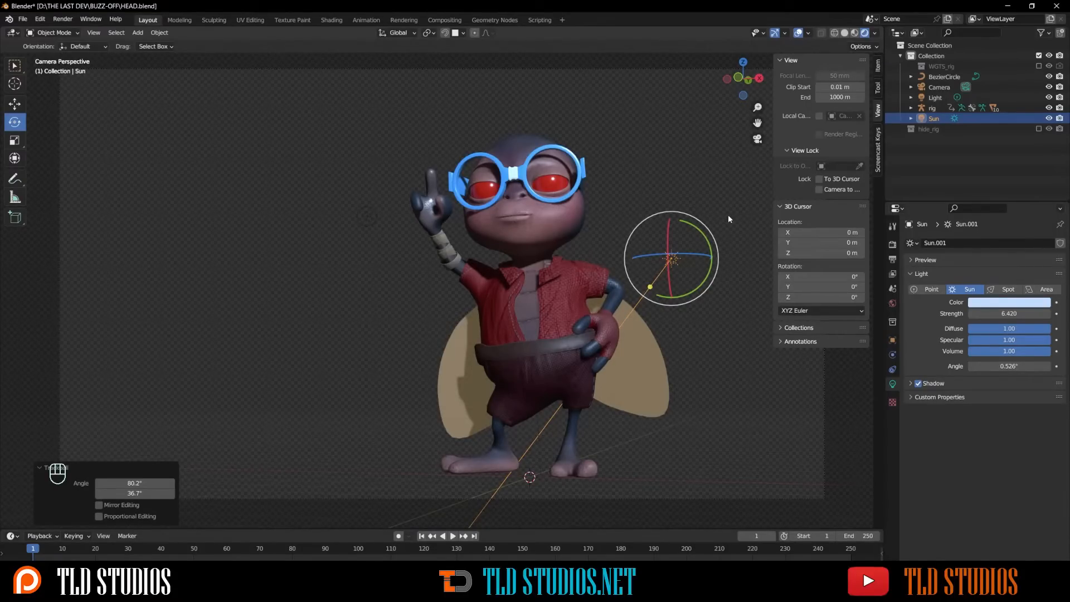
- Enable Ambient Occlusion in the Eevee render settings and set its distance to about 25.8 m
click(892, 245)
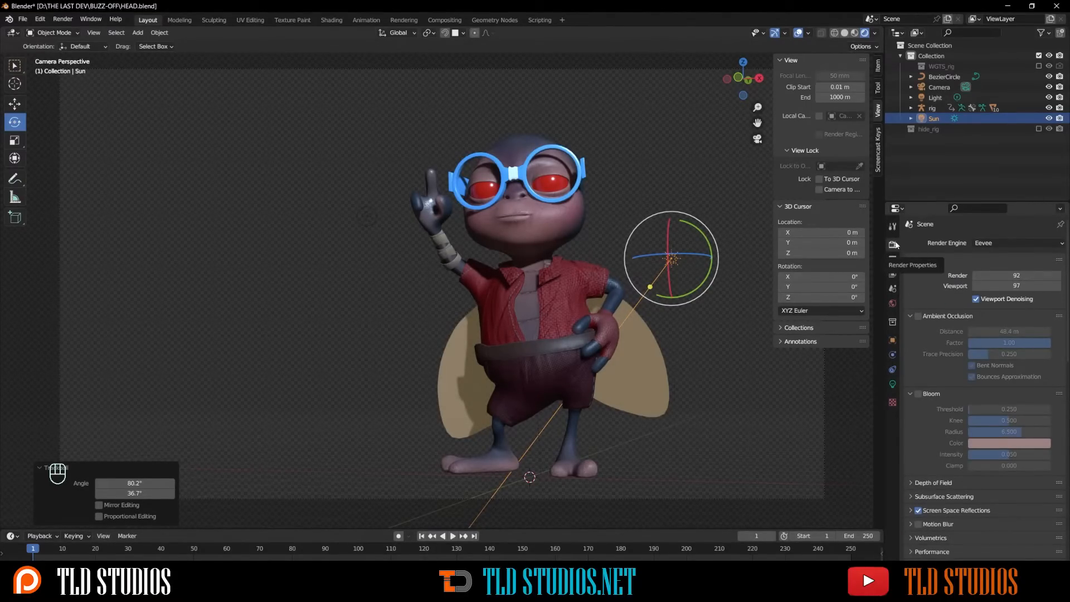
click(917, 315)
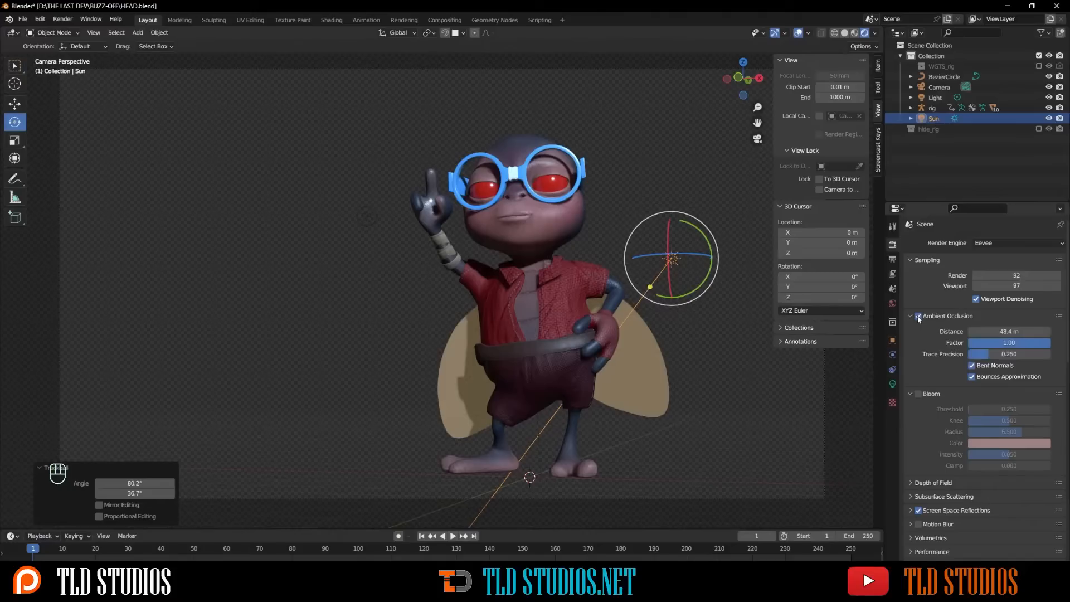
drag(1000, 332, 1022, 331)
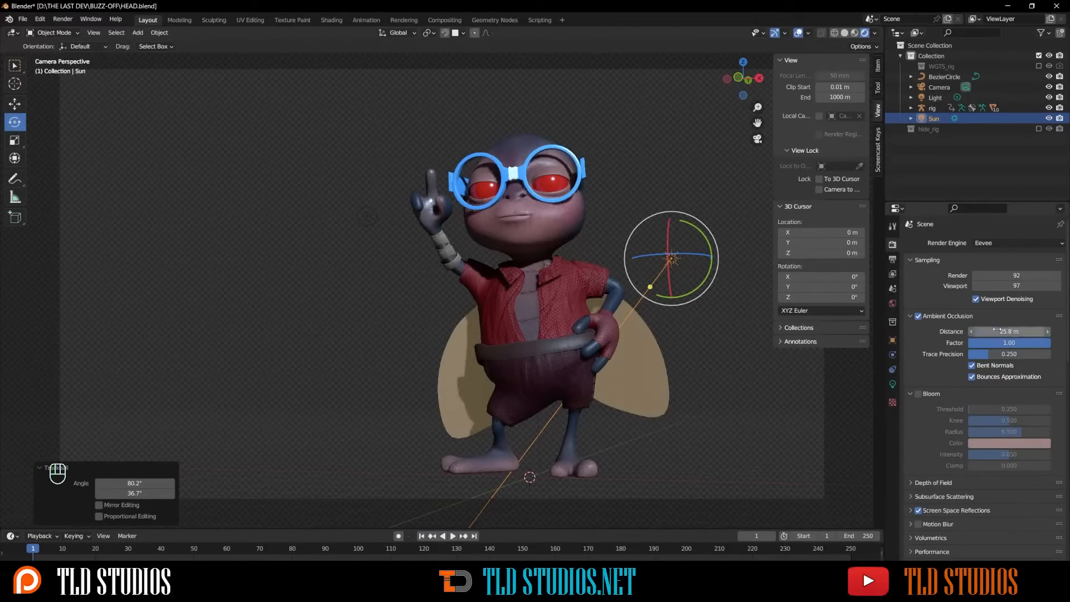
- Enable Bloom with a threshold of 0.150 and a bright cyan color
click(918, 392)
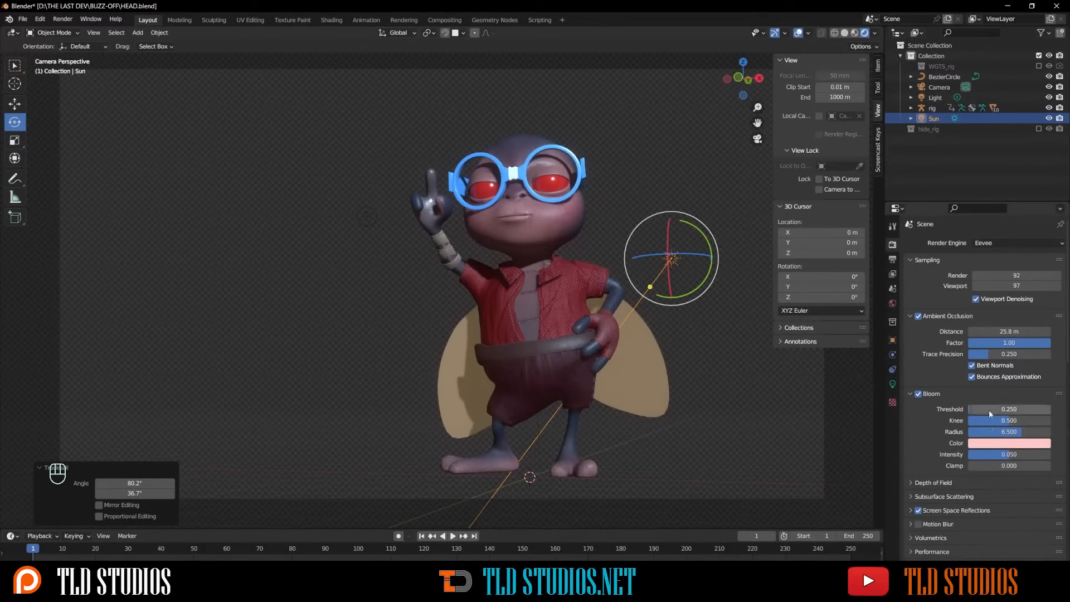
mouse_move(989, 411)
mouse_down()
mouse_move(969, 411)
mouse_move(1003, 411)
mouse_move(990, 411)
mouse_up()
click(979, 443)
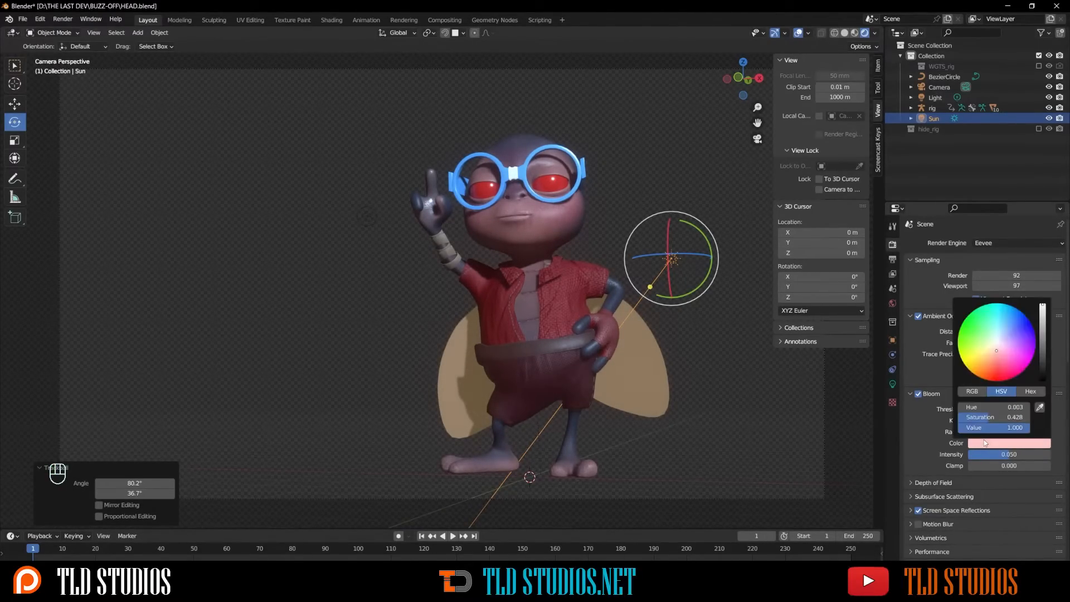
click(997, 334)
drag(998, 334, 999, 324)
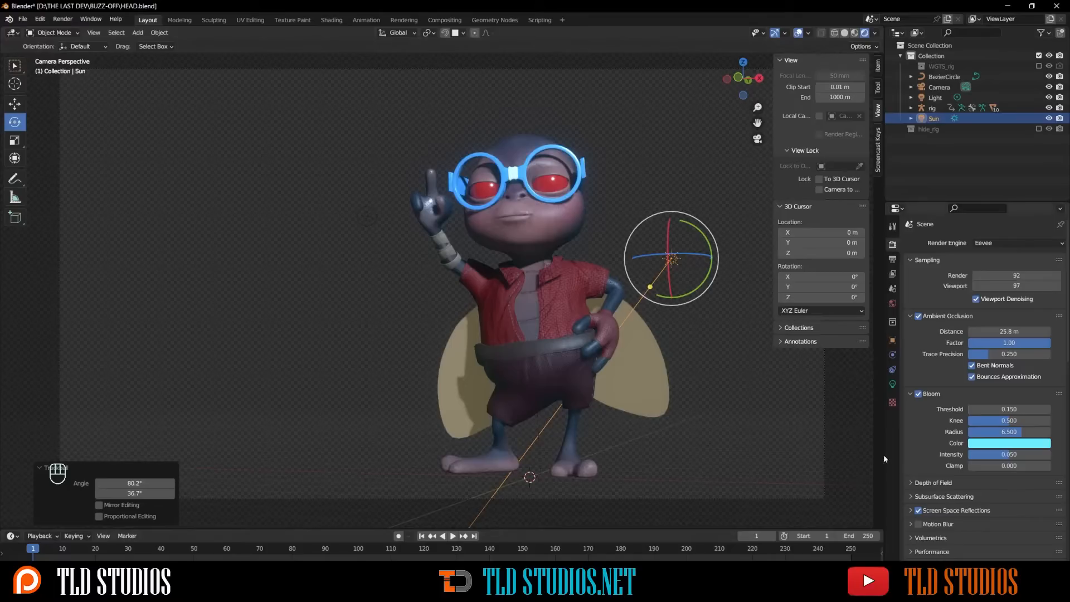
- Add a mesh plane under the character's feet and scale it up about 22.7 times as a floor
click(732, 386)
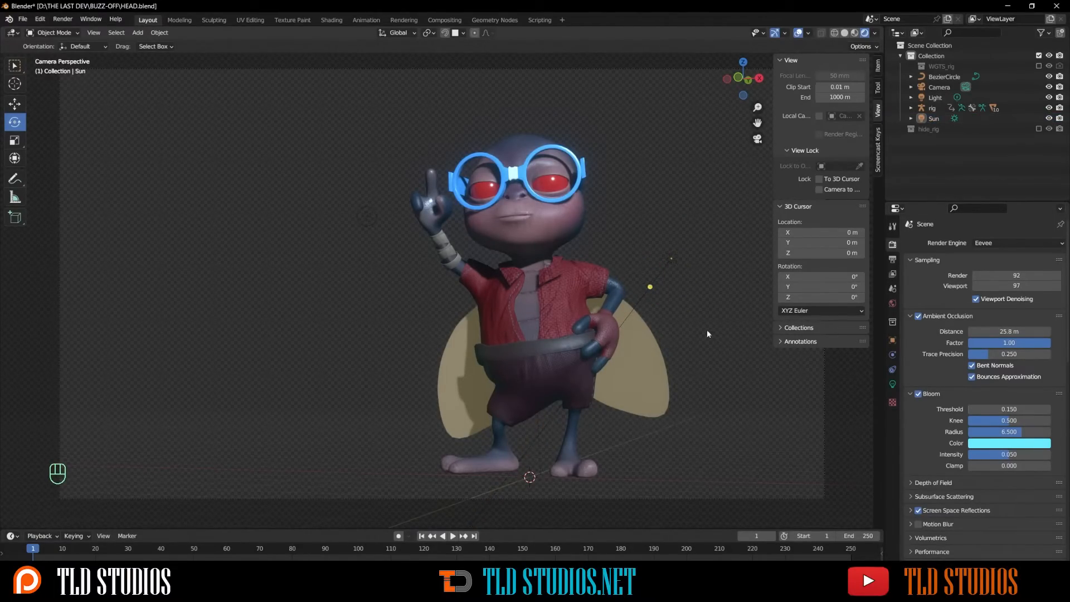
key(shift+a)
mouse_move(679, 202)
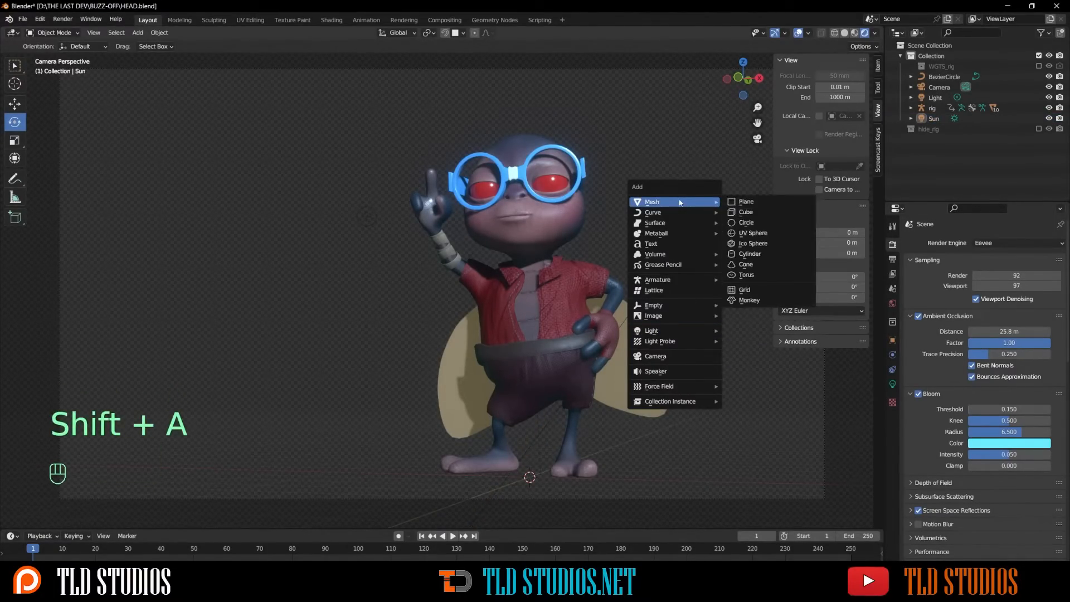
click(742, 204)
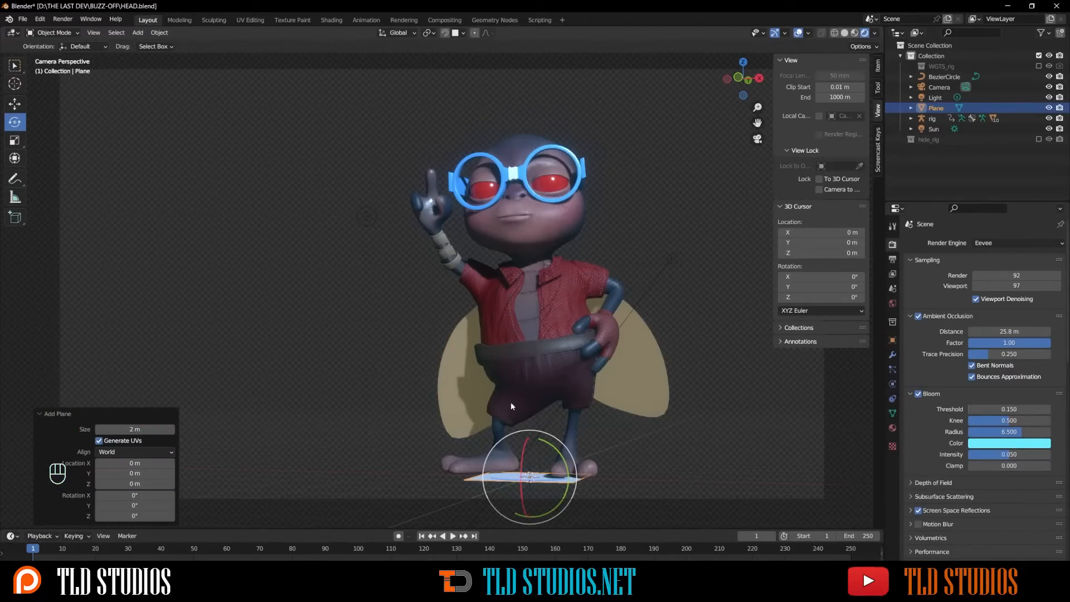
key(s)
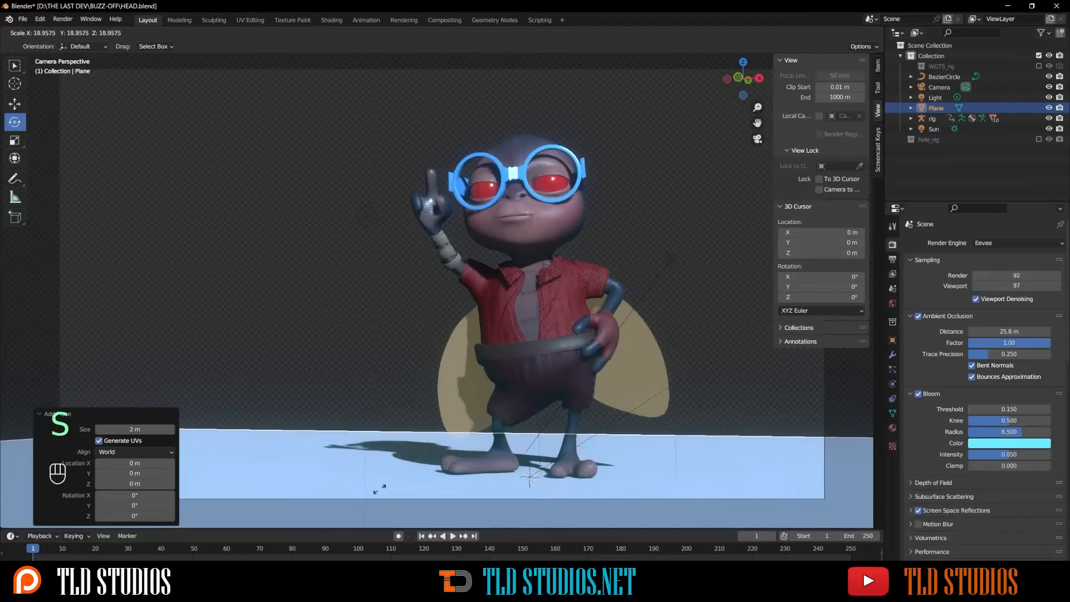
click(516, 389)
- Extrude the floor plane's edge behind the character in place, without offsetting the new edge
middle_drag(337, 357, 459, 397)
scroll(386, 375, down, 7)
scroll(255, 373, up, 3)
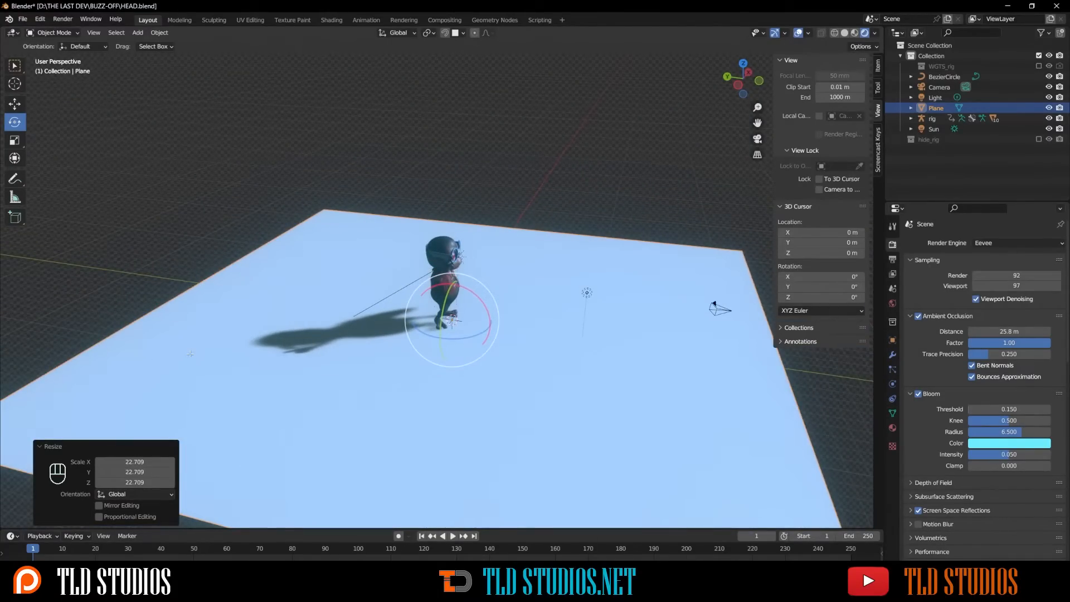
key(Tab)
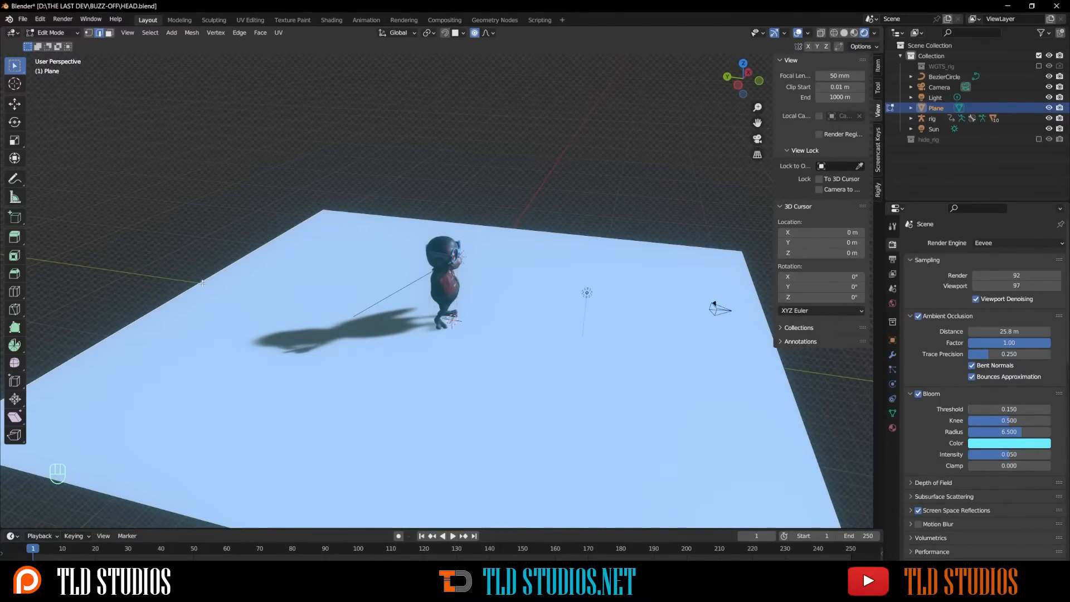
key(e)
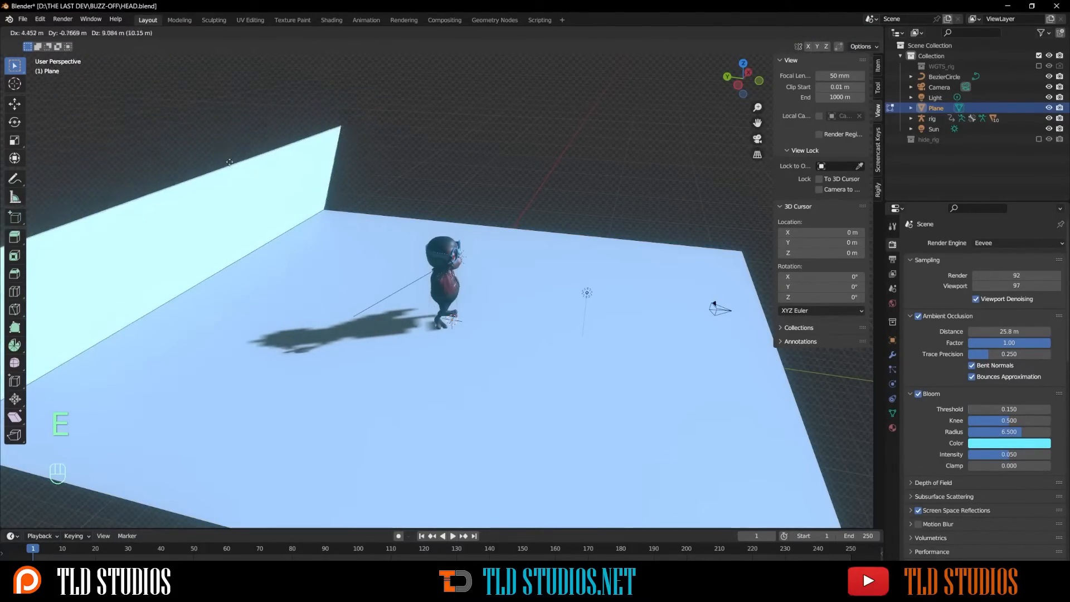
right_click(227, 164)
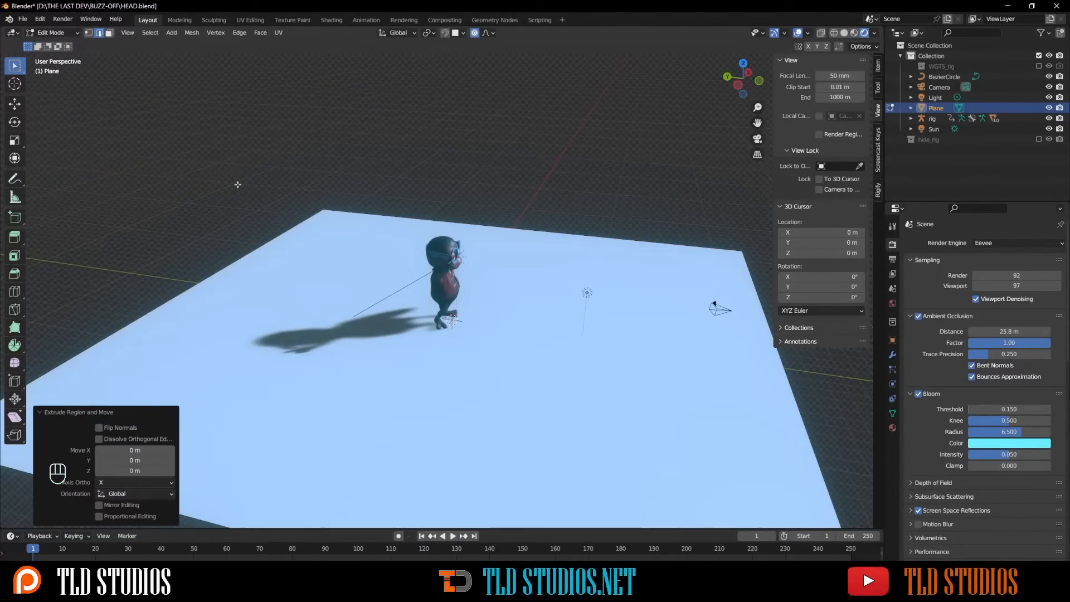
key(g)
key(z)
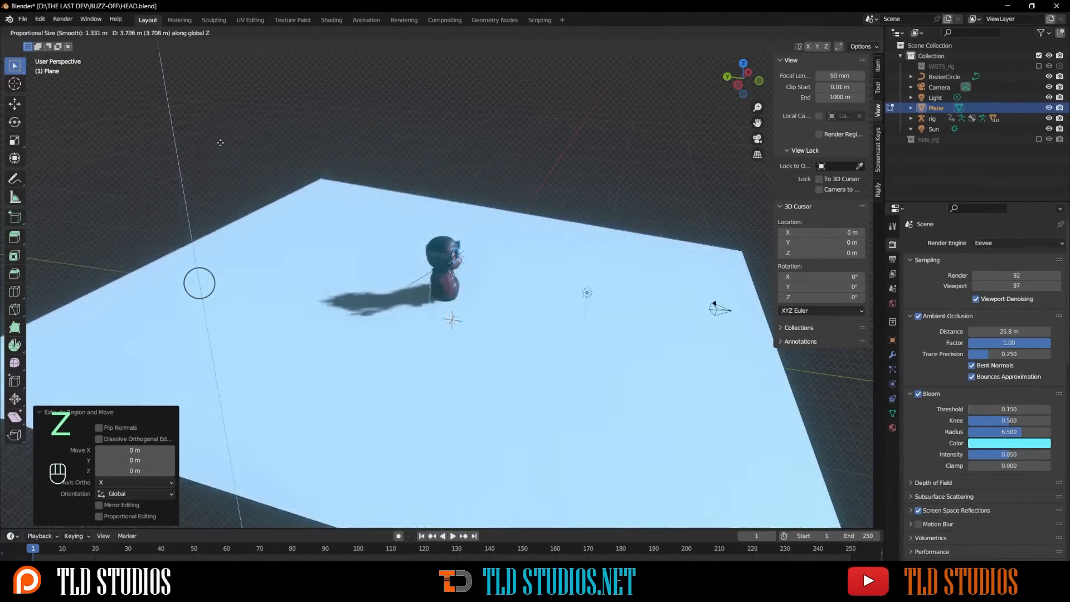
right_click(220, 143)
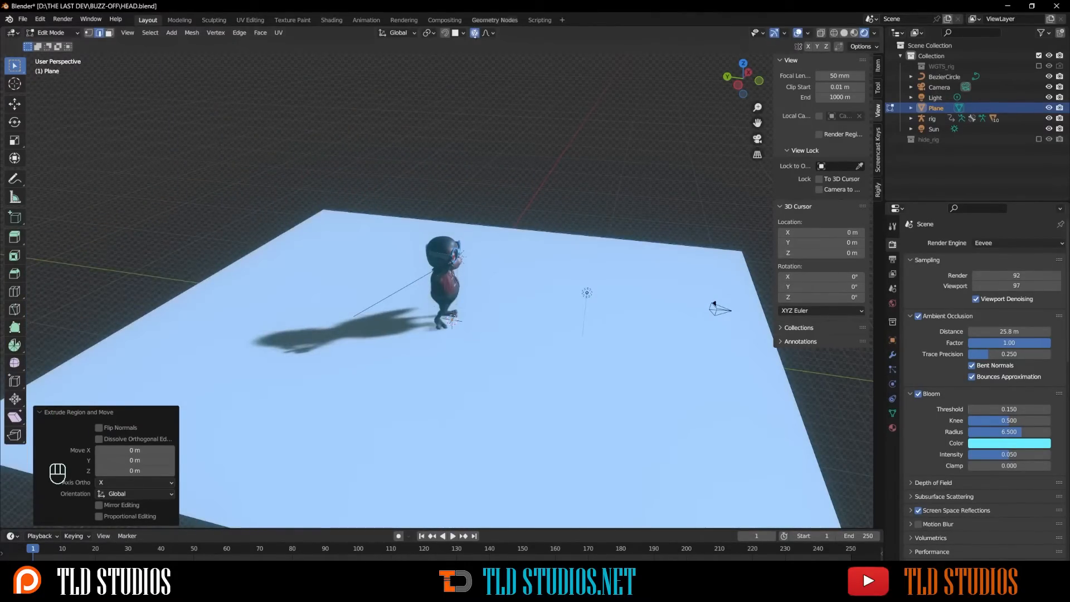
- Turn off proportional editing and raise the extruded edge about 31.58 m along Z to form a back wall
click(474, 33)
key(g)
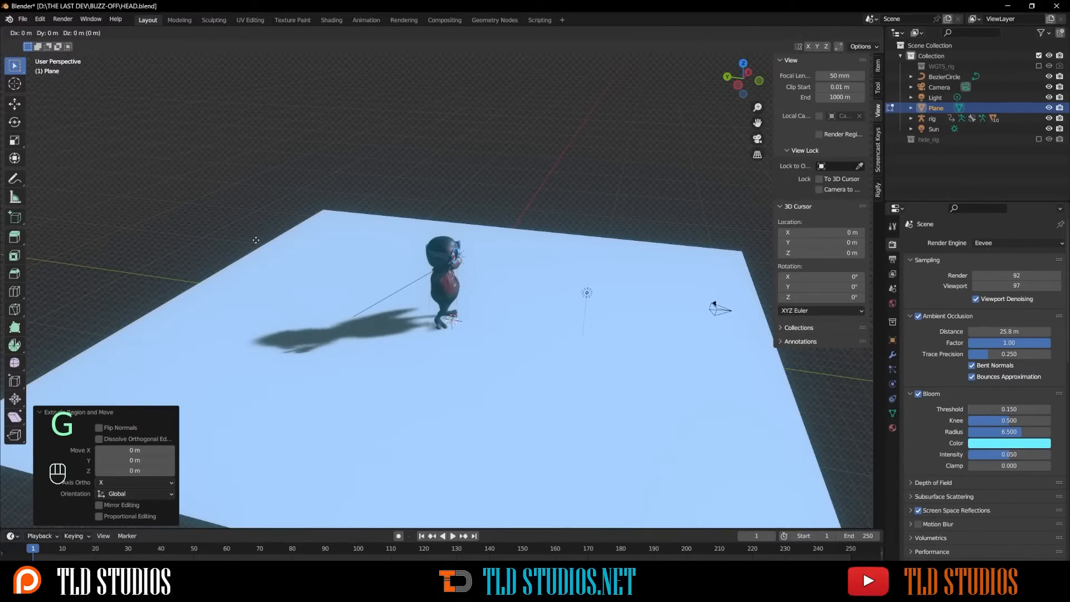
key(z)
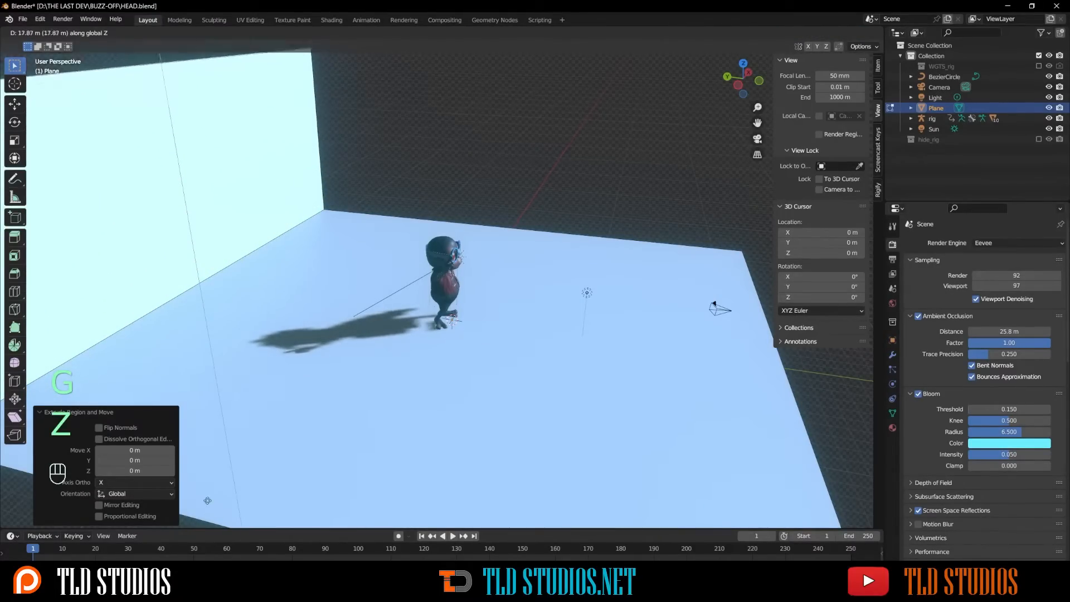
click(219, 291)
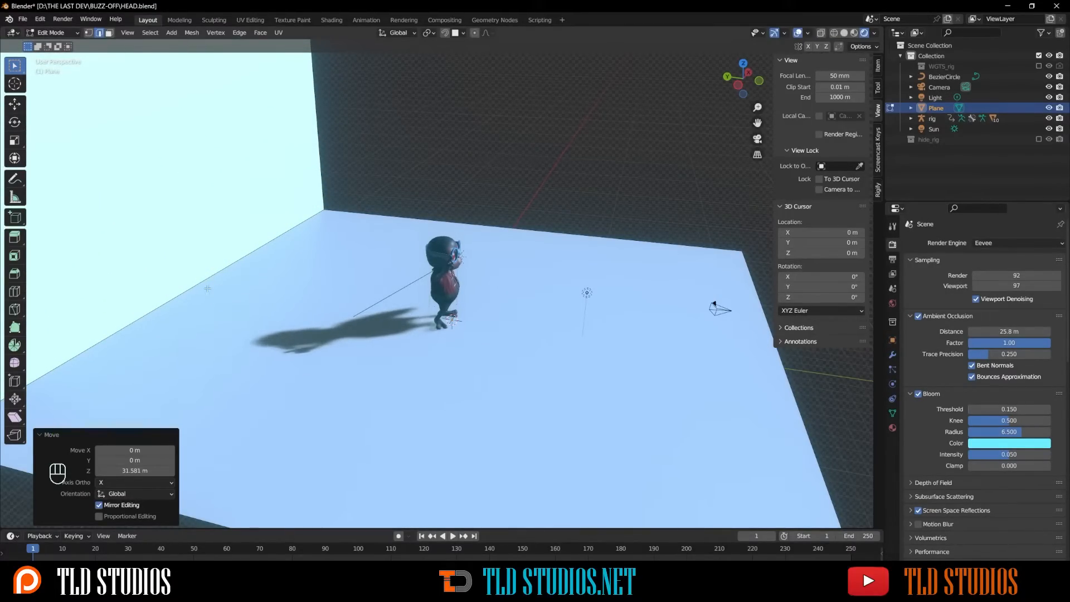
- Bevel the edge between the floor and back wall with 8 segments and a width of about 0.34 m
click(201, 279)
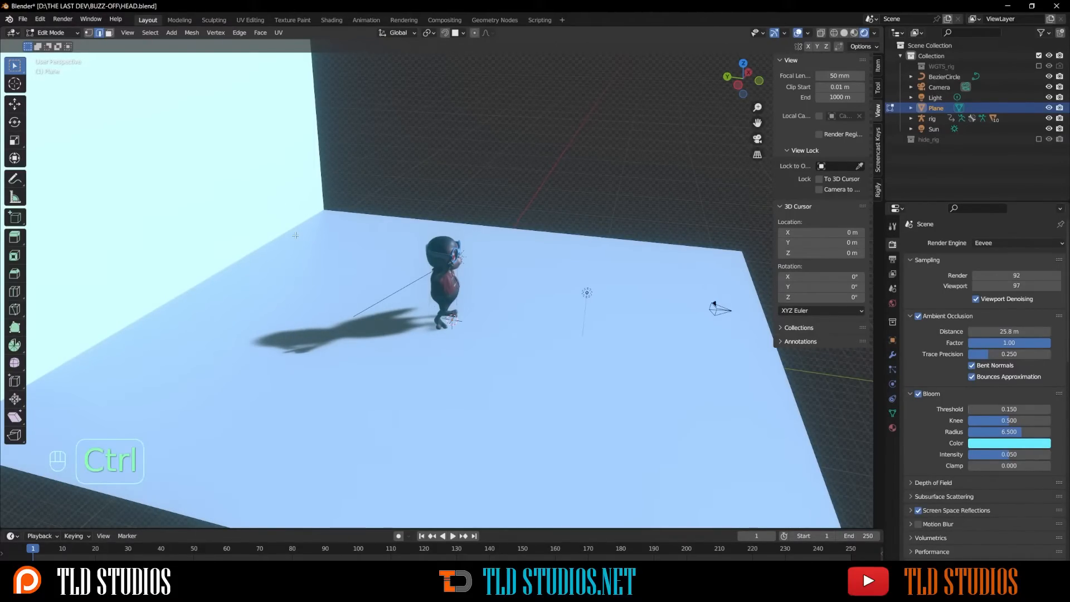
key(ctrl+b)
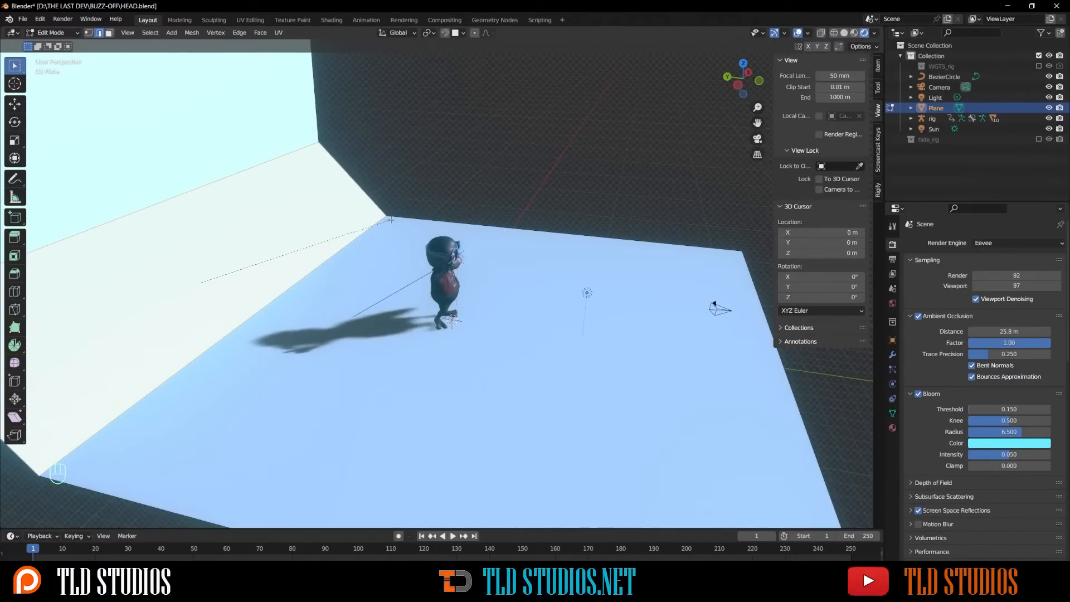
scroll(390, 220, up, 8)
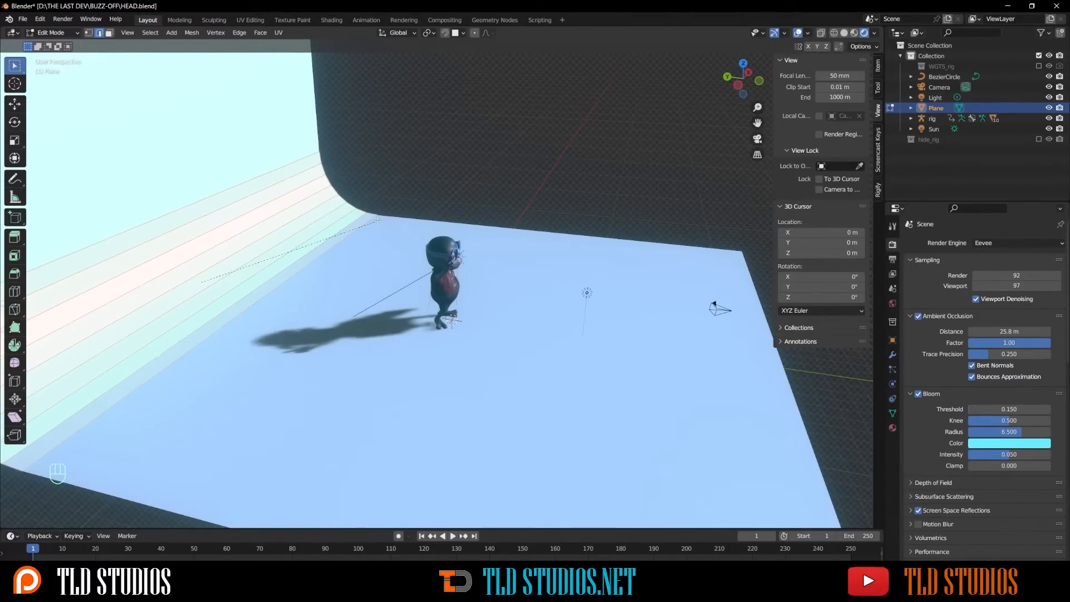
click(385, 222)
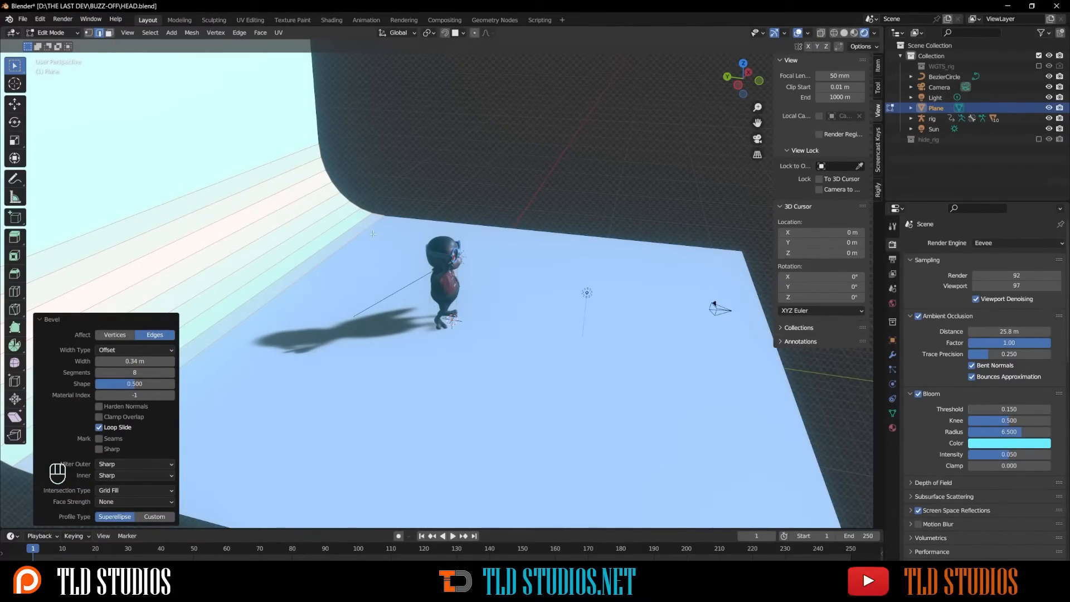
- Leave mesh editing, shade the curved backdrop smooth and return to the camera view
key(Tab)
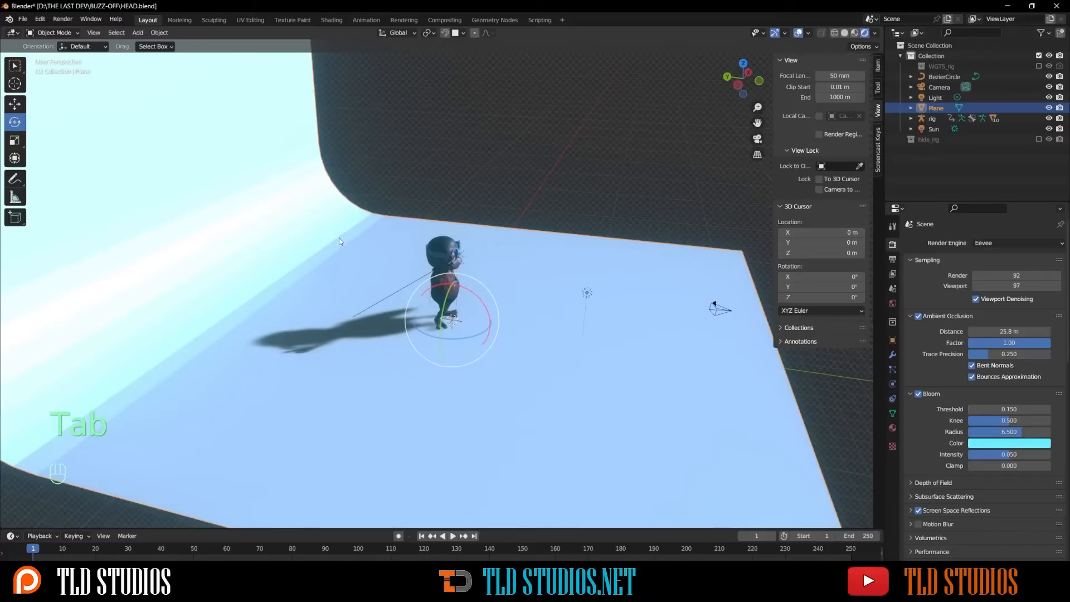
right_click(328, 218)
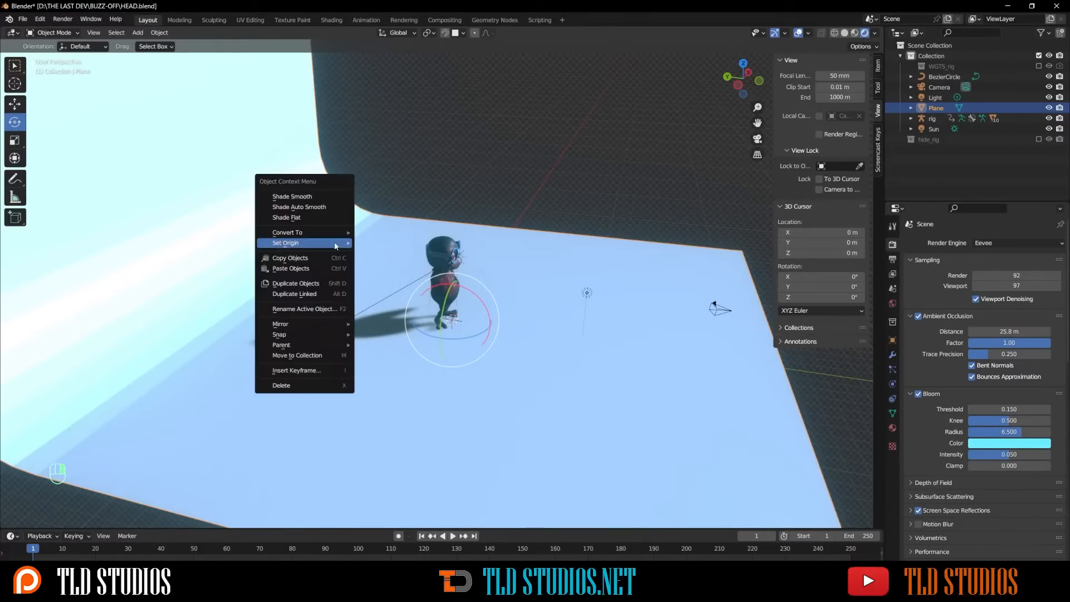
click(310, 196)
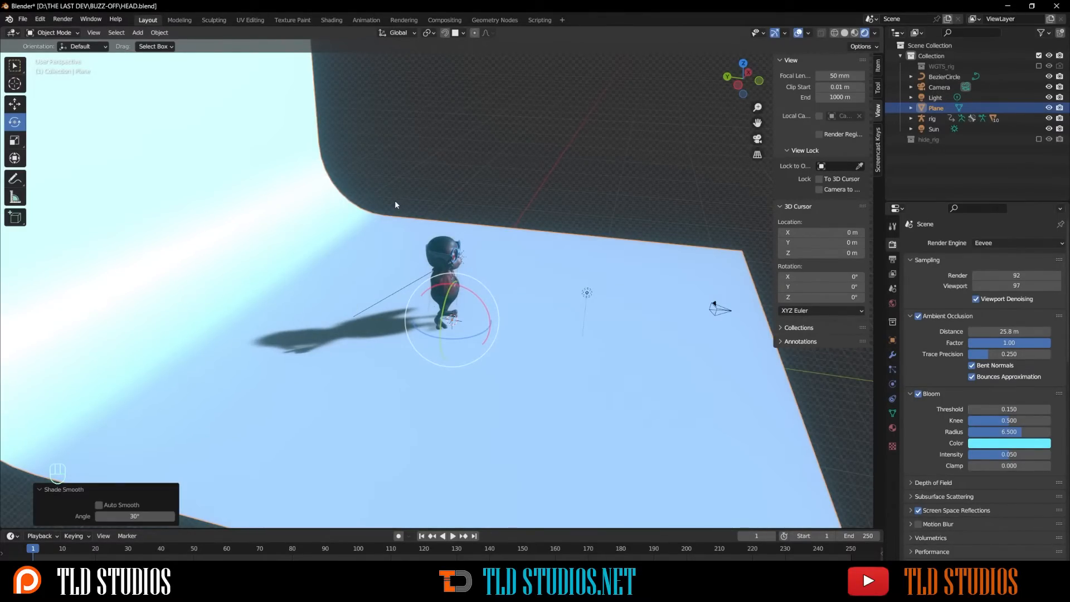
key(KP_0)
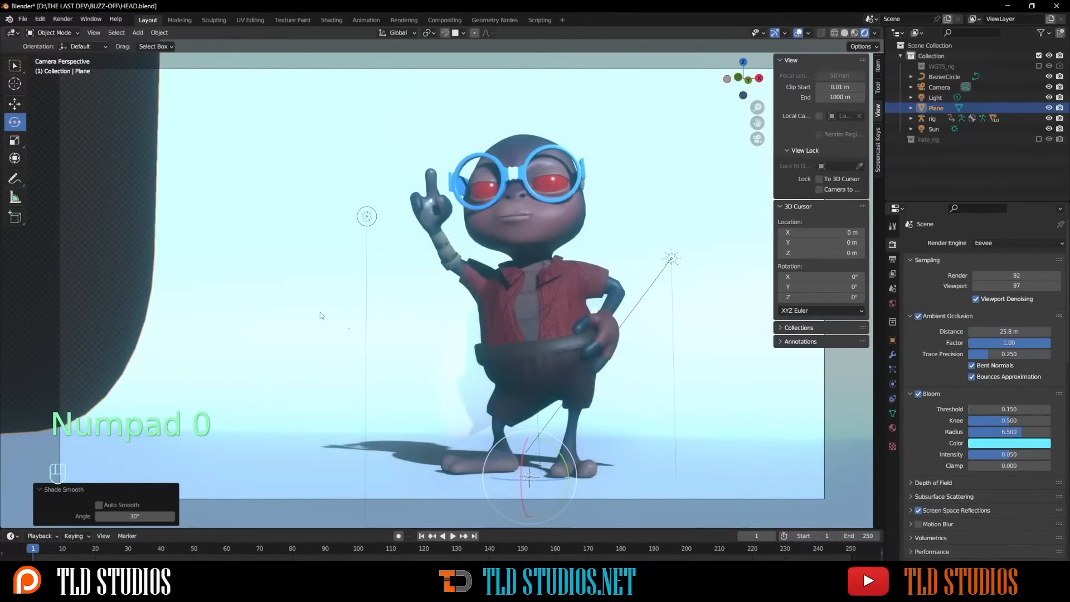
key(alt+a)
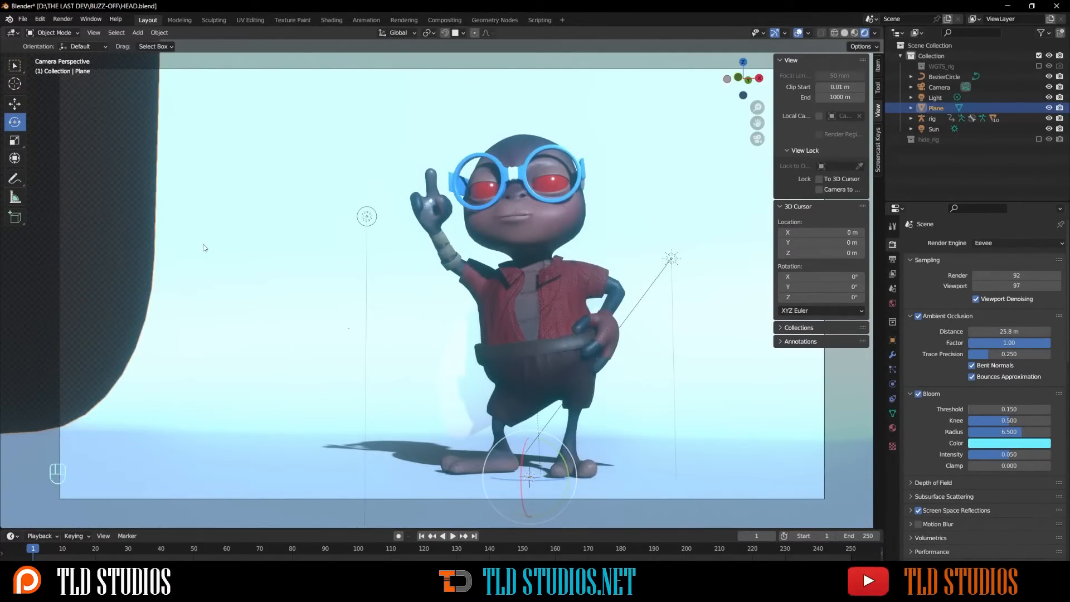
- Give the backdrop plane a new material with a pink base color of hue 0.844, saturation 0.635 and value 0.8
click(892, 427)
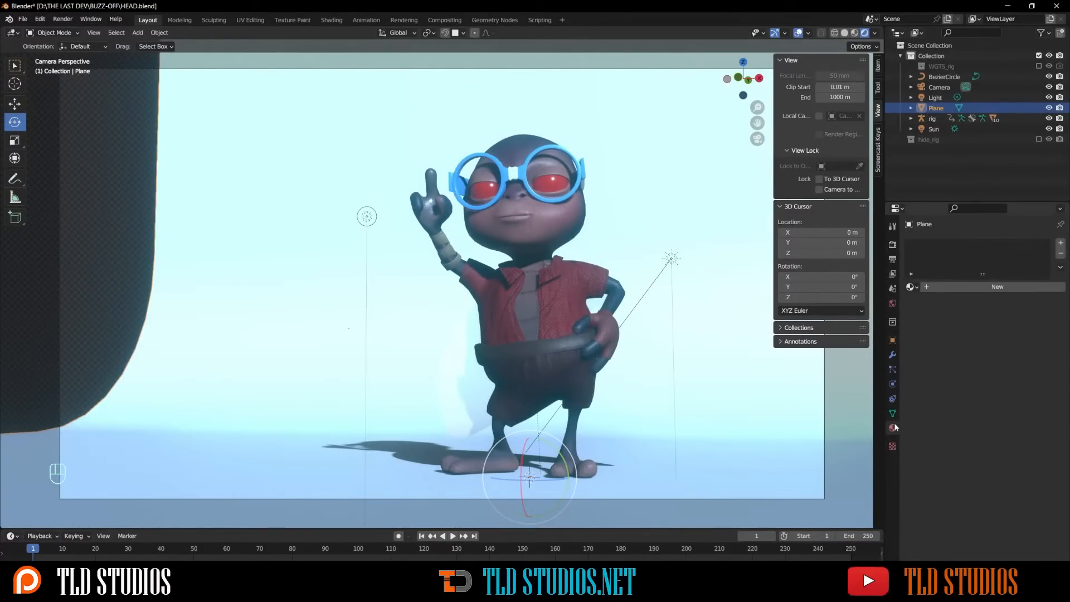
click(951, 288)
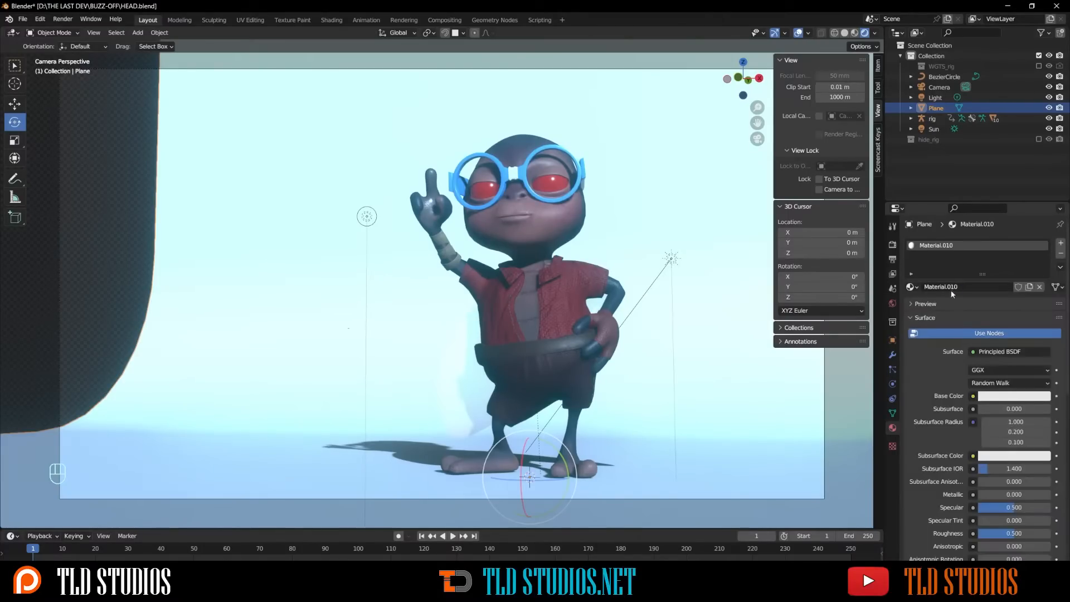
click(1002, 396)
drag(1000, 315, 986, 310)
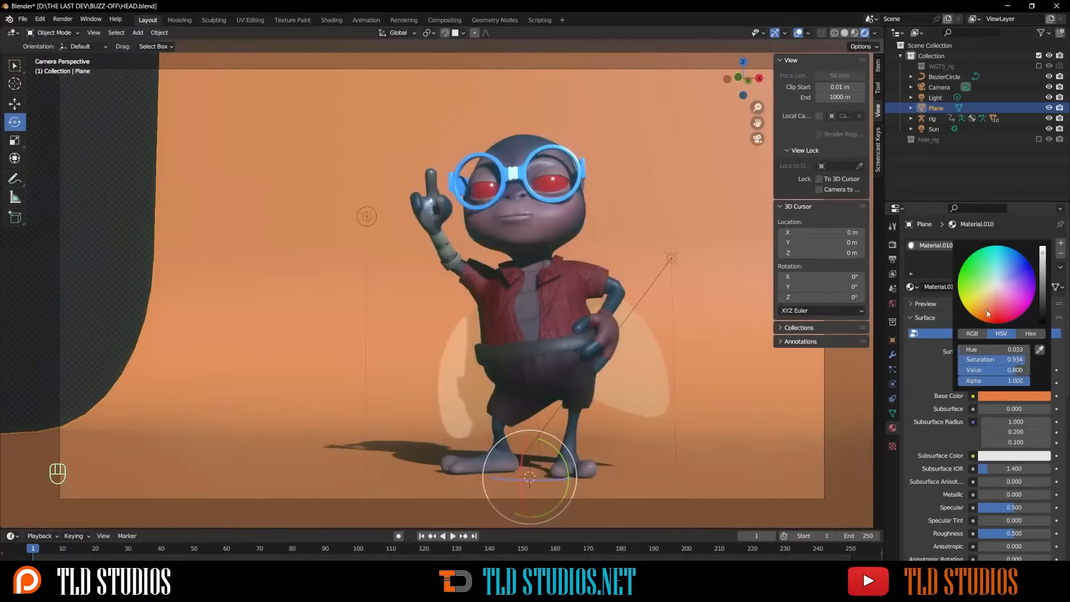
click(1011, 269)
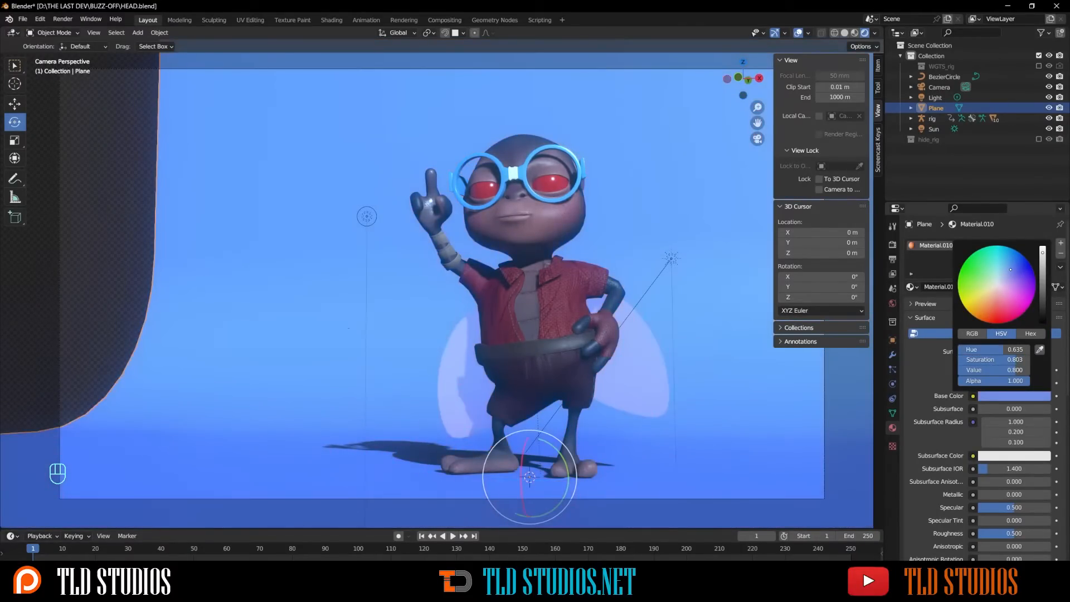
drag(1010, 269, 1008, 292)
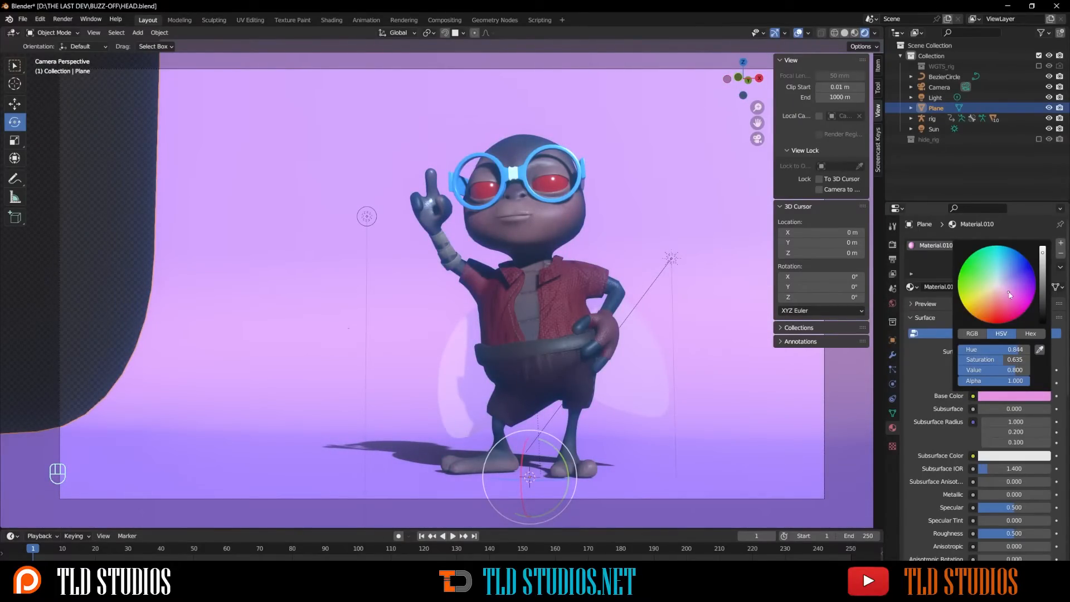
- Set the backdrop material's roughness to 1.0 and rotate the plane about 11.4° around Z
drag(996, 534, 1050, 533)
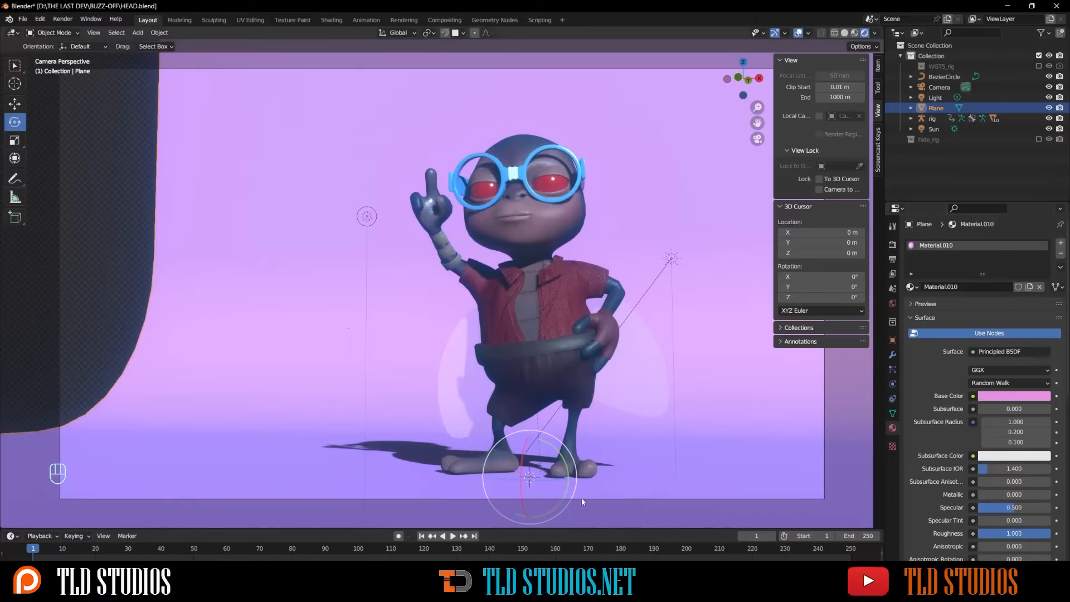
drag(505, 482, 510, 483)
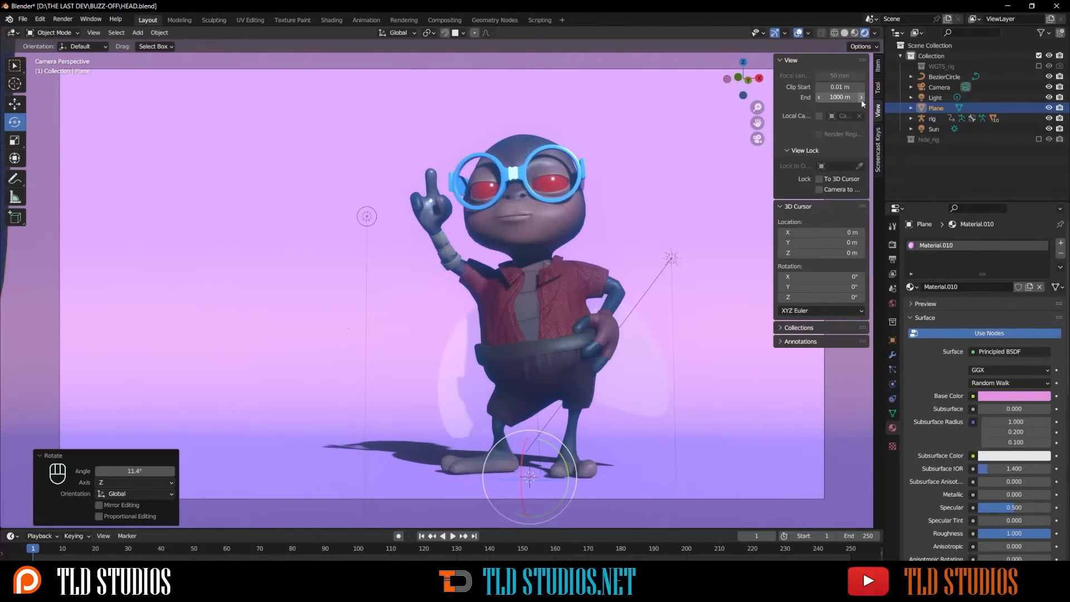
- Set the sun light's strength to 5.74 and trackball-rotate it by about 8.59° and -76.2°
click(934, 128)
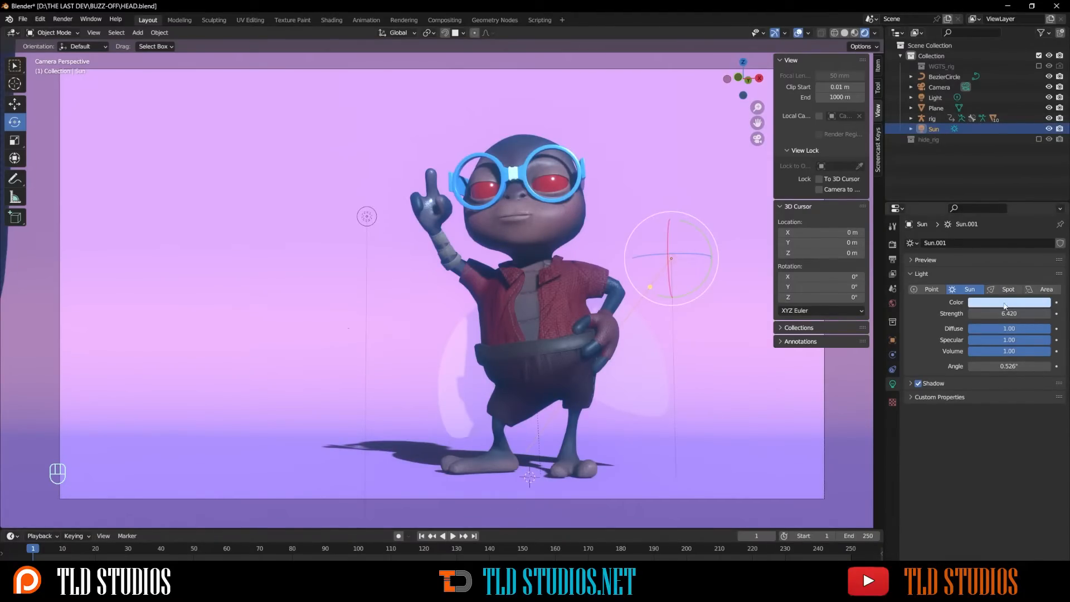
mouse_move(1007, 313)
mouse_down()
mouse_move(980, 313)
mouse_move(1000, 313)
mouse_up()
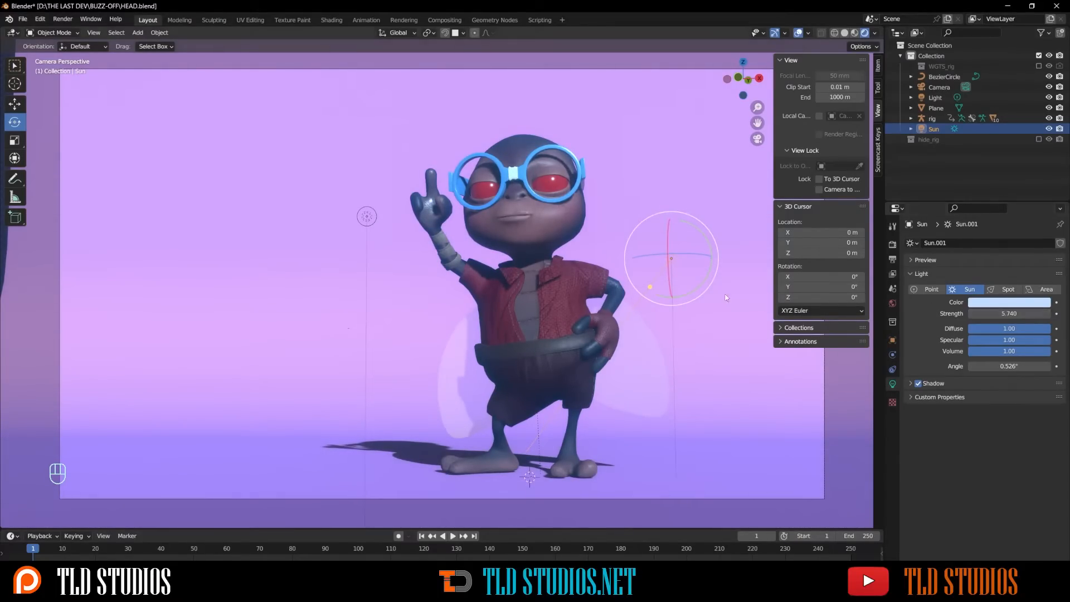
drag(686, 264, 630, 270)
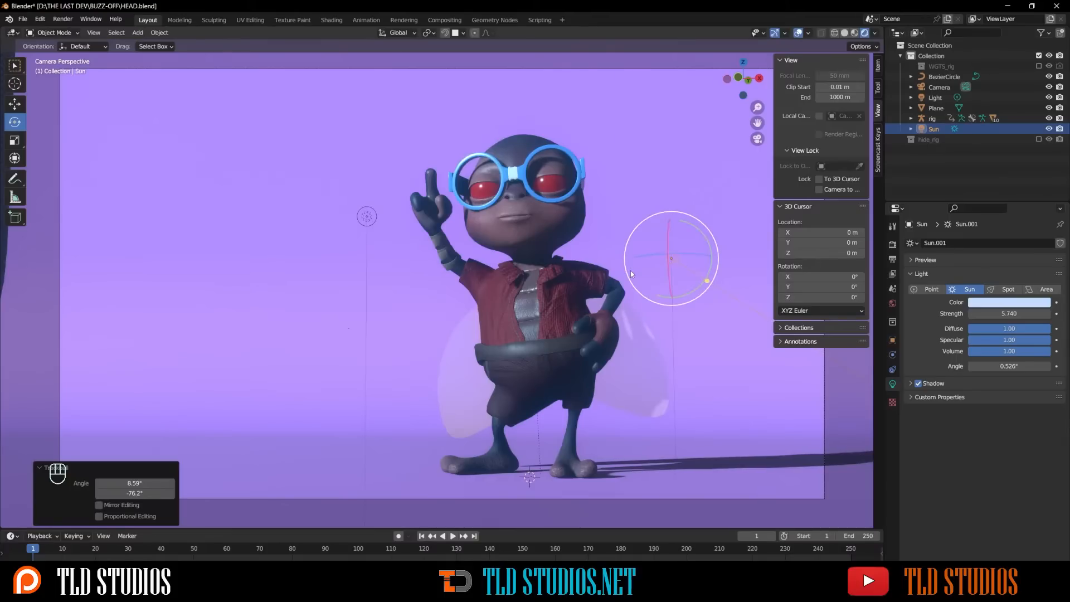
- Add a point light and move it about -3.65 m along X and 2.15 m along Z
click(598, 267)
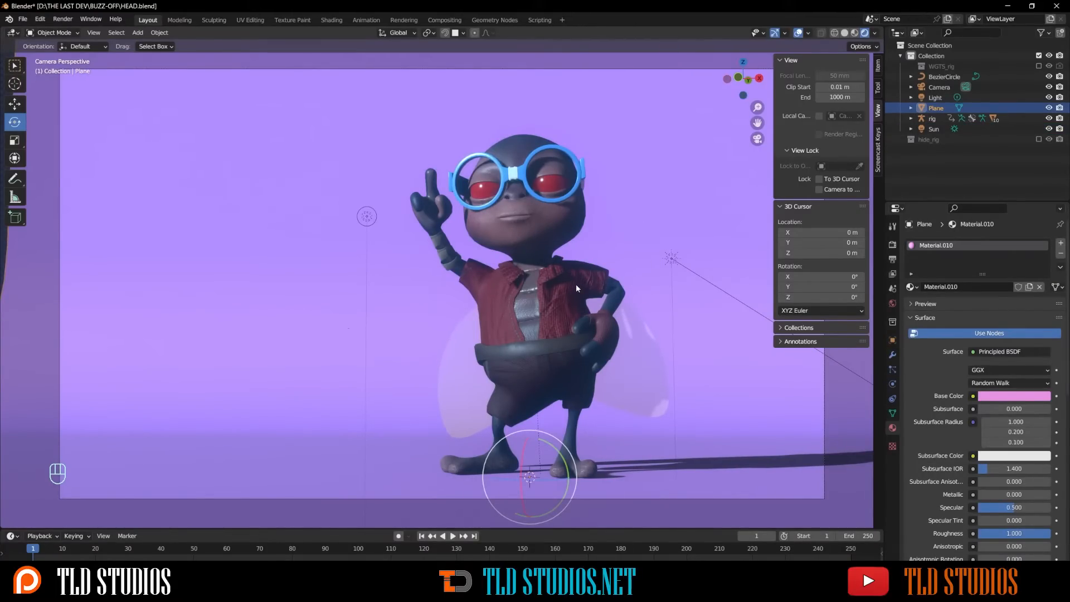
key(shift+a)
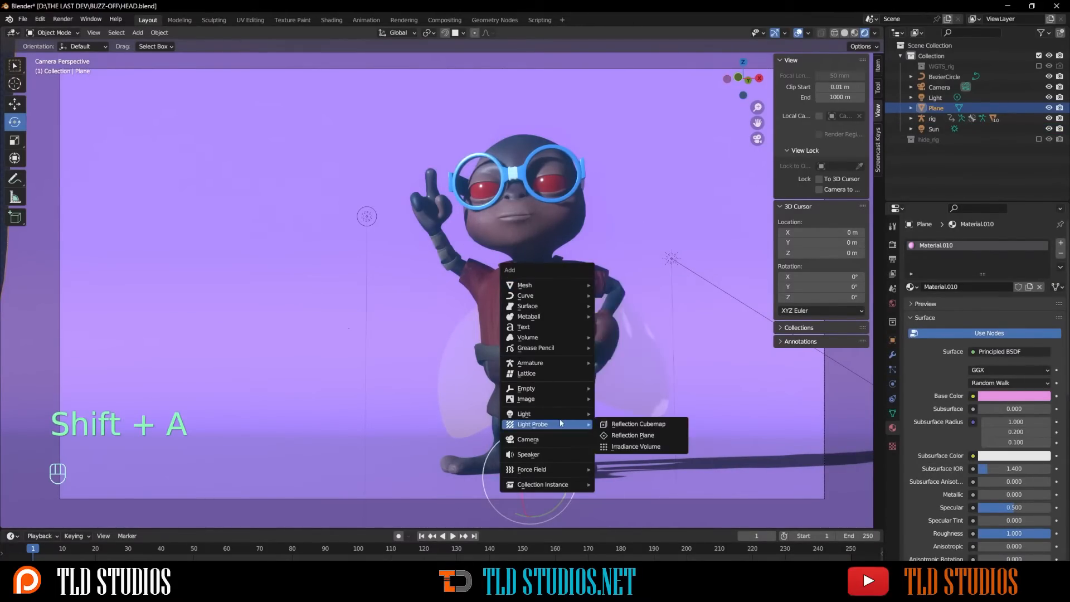
mouse_move(550, 412)
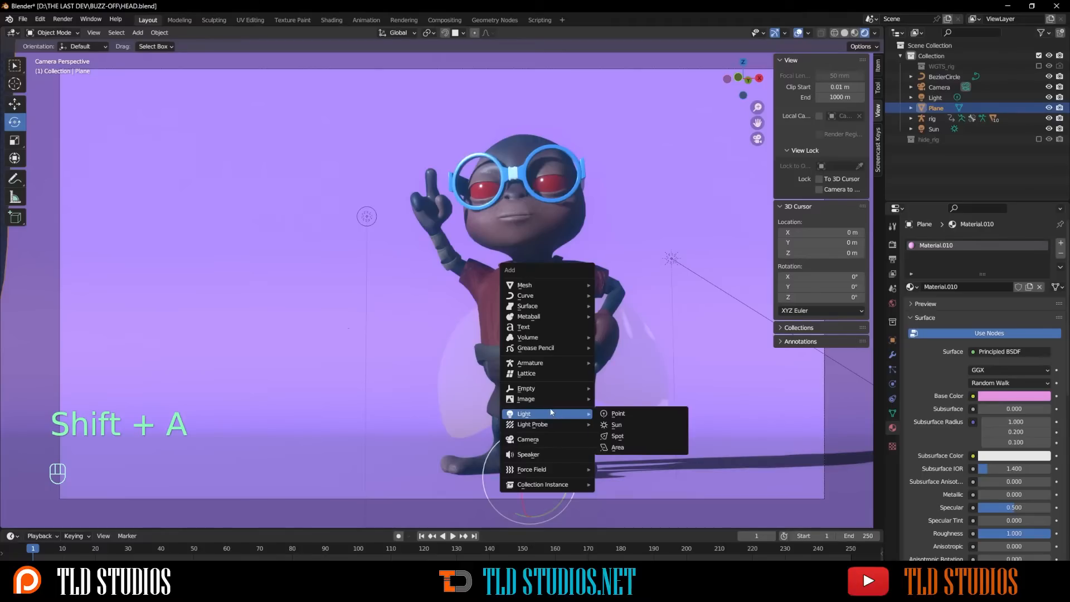
click(634, 415)
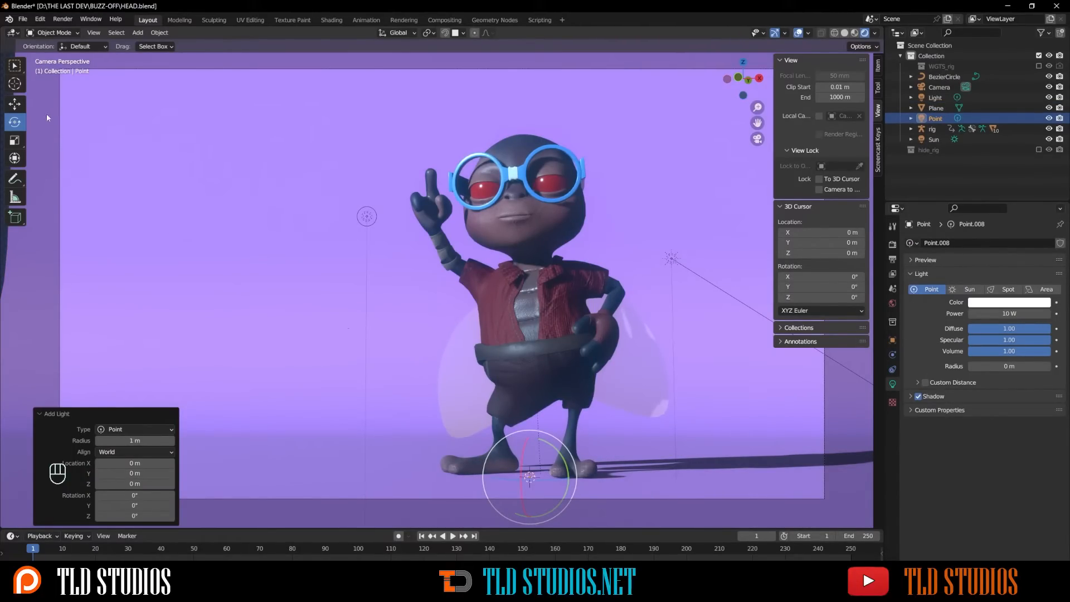
click(15, 105)
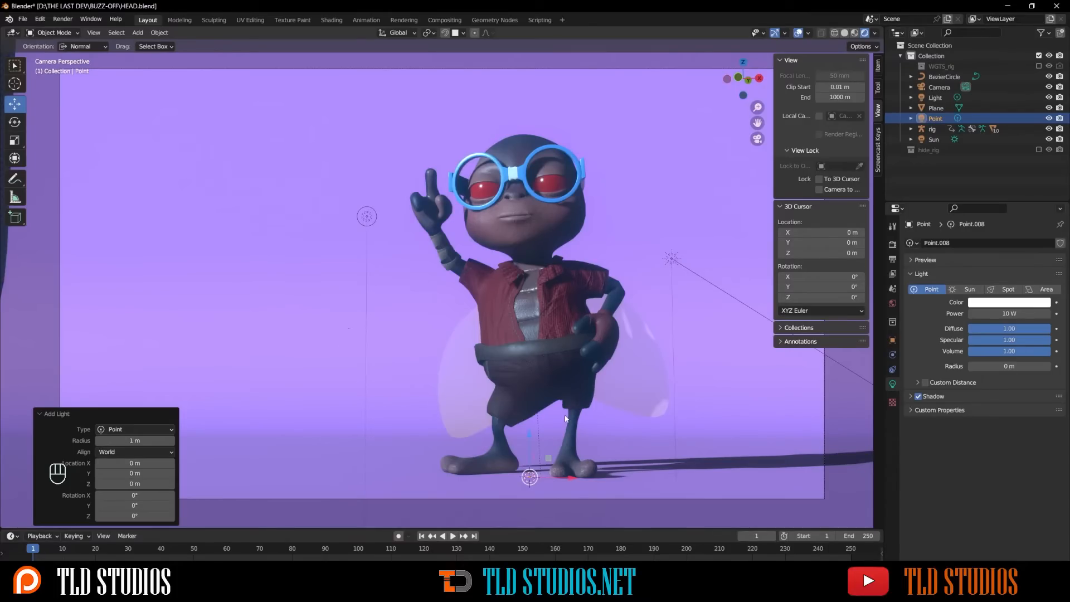
drag(552, 457, 369, 339)
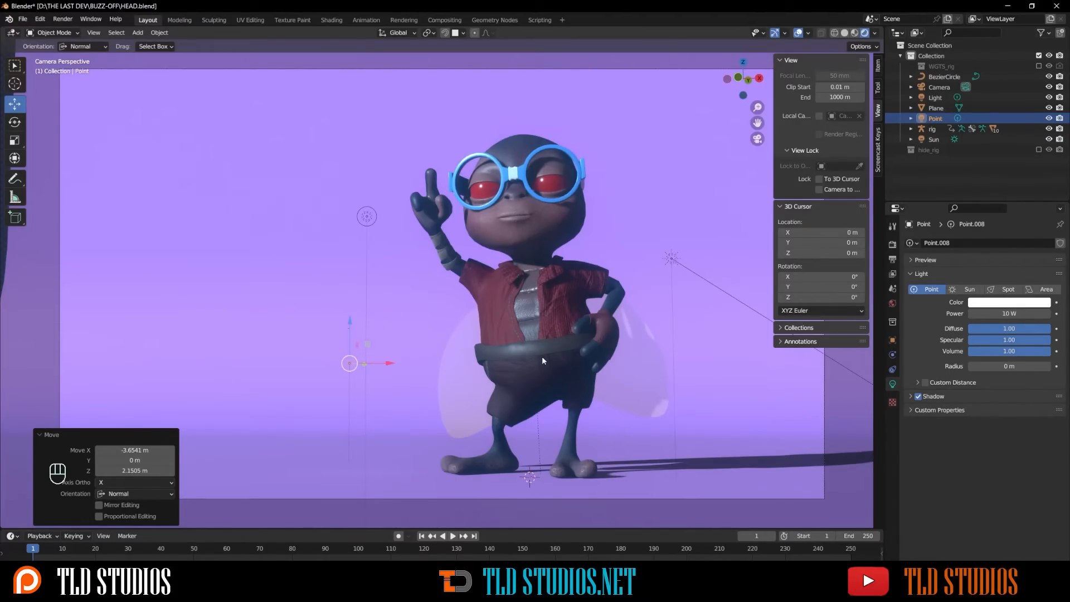
- Set the point light's power to 113.5 W, raise it about 3.35 m and shift it about -2.05 m along Y
drag(1009, 313, 1051, 313)
drag(368, 344, 427, 195)
middle_drag(426, 195, 529, 317)
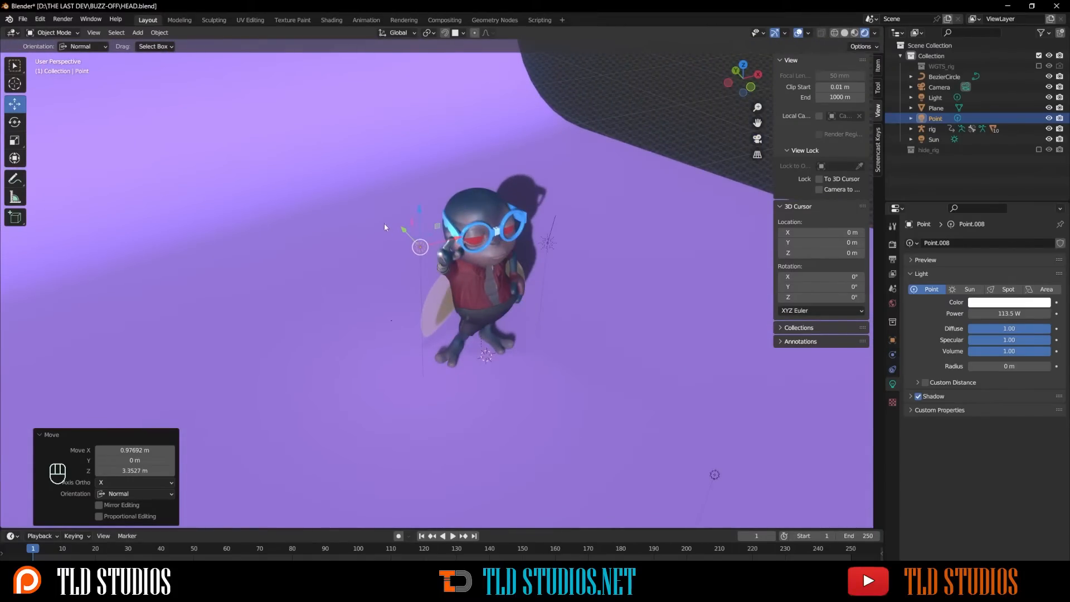
drag(436, 233, 471, 266)
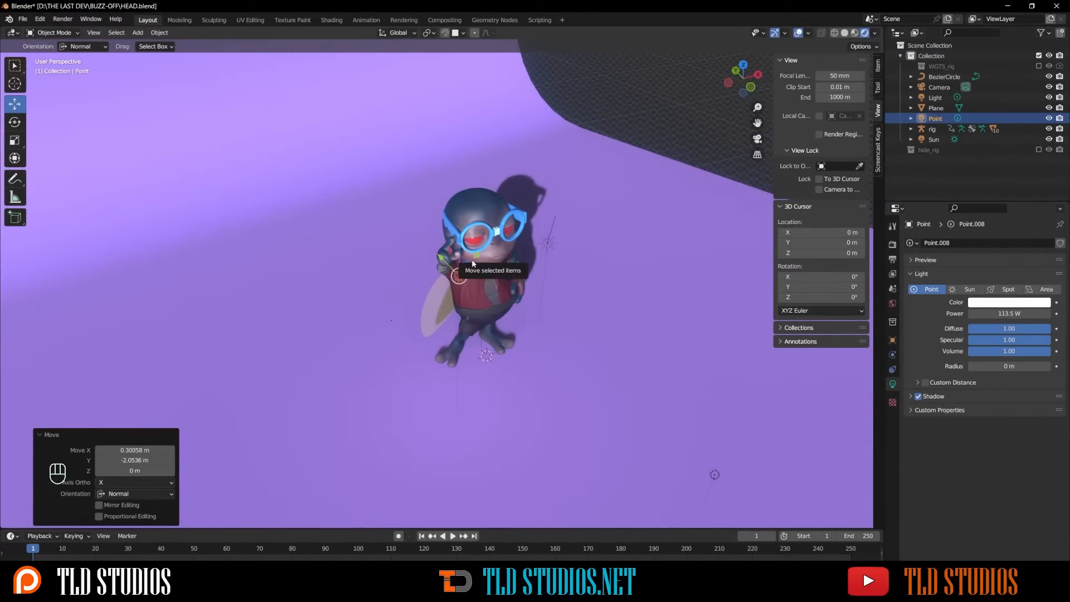
- In the camera view, move the point light about 4.45 m along X and place a duplicate near the character's raised arm
key(KP_0)
drag(397, 156, 644, 121)
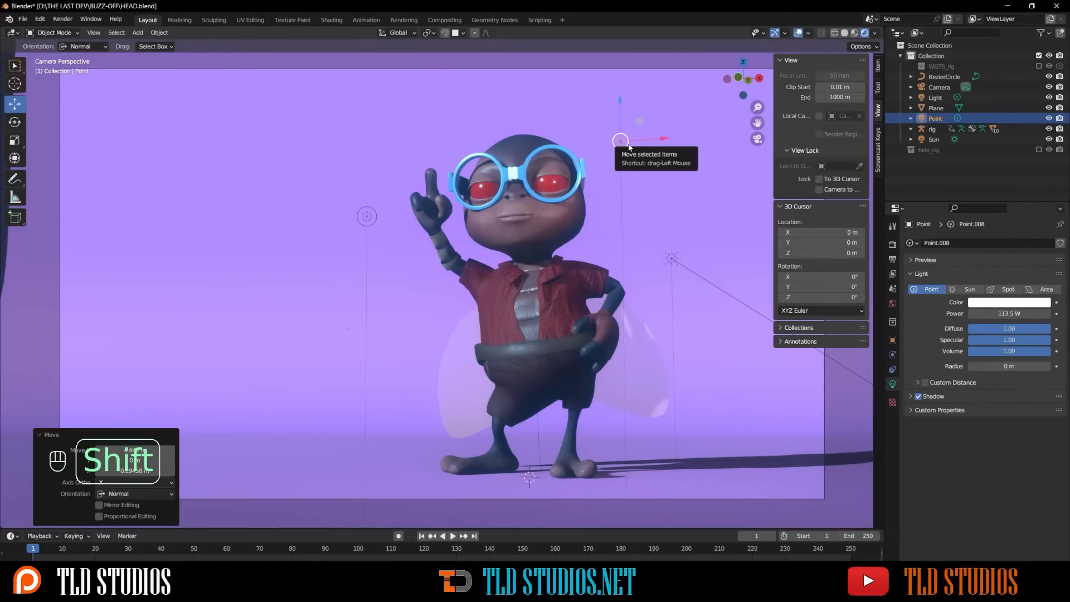
key(shift+d)
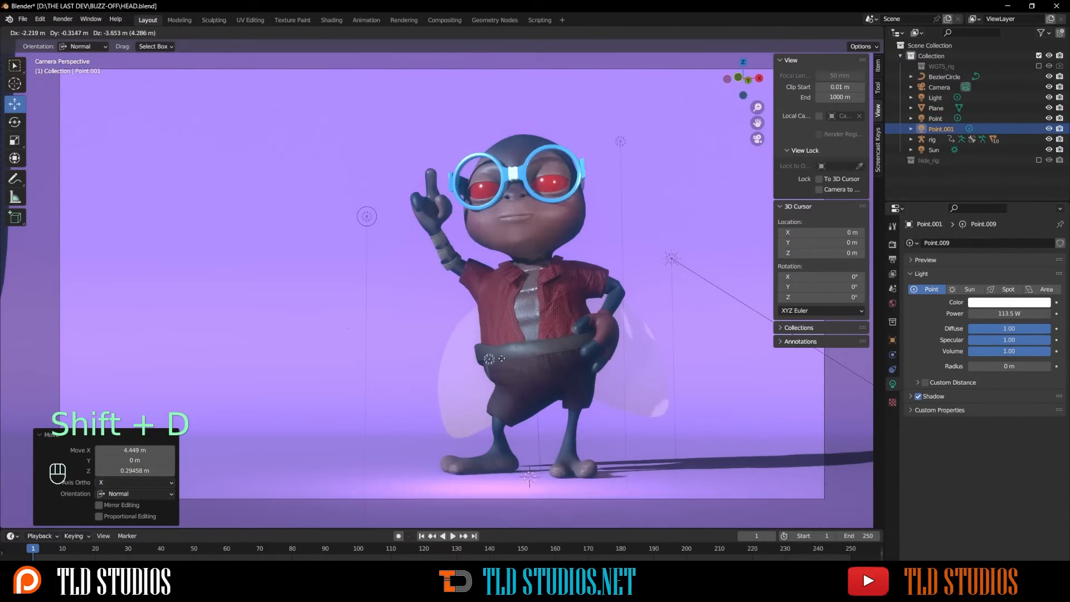
click(452, 281)
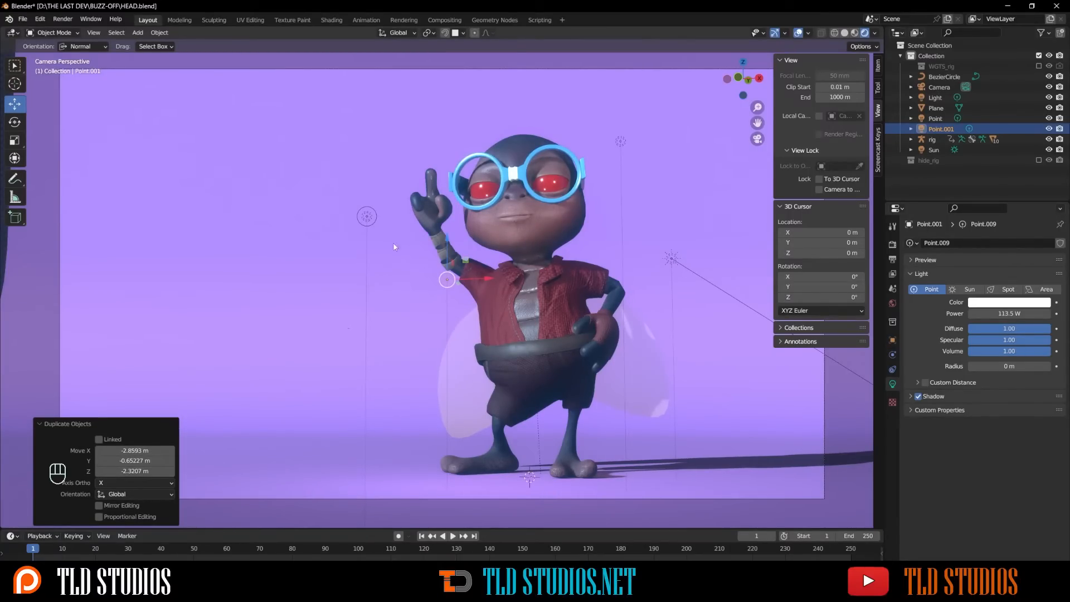
- Duplicate the sun light, move the copy to the opposite side of the character and trackball-rotate it by about -51.6° and -26.9°
click(659, 253)
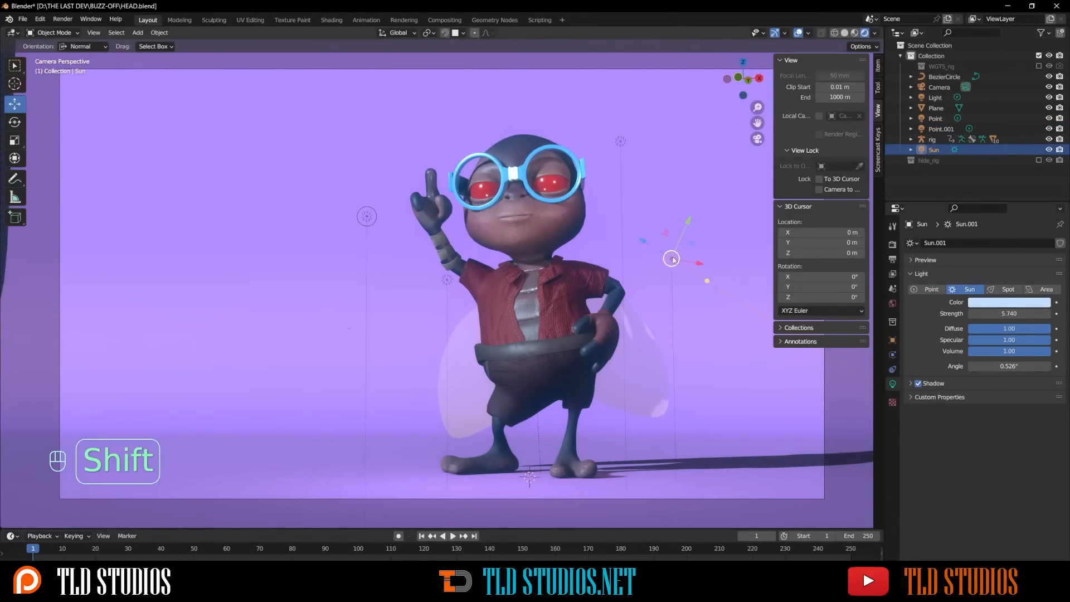
key(shift+d)
right_click(573, 245)
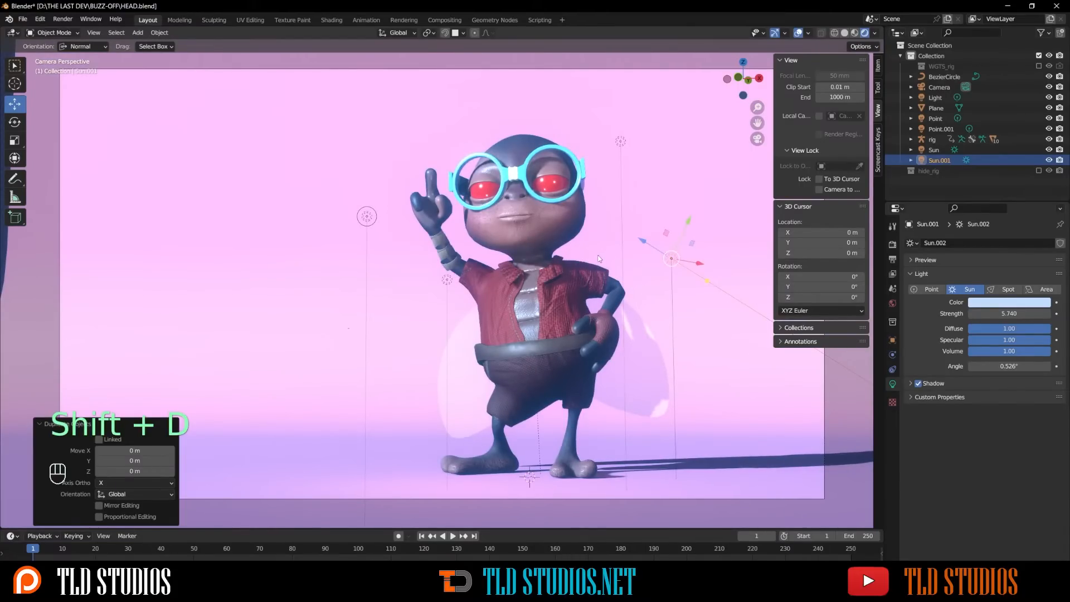
drag(698, 243, 323, 231)
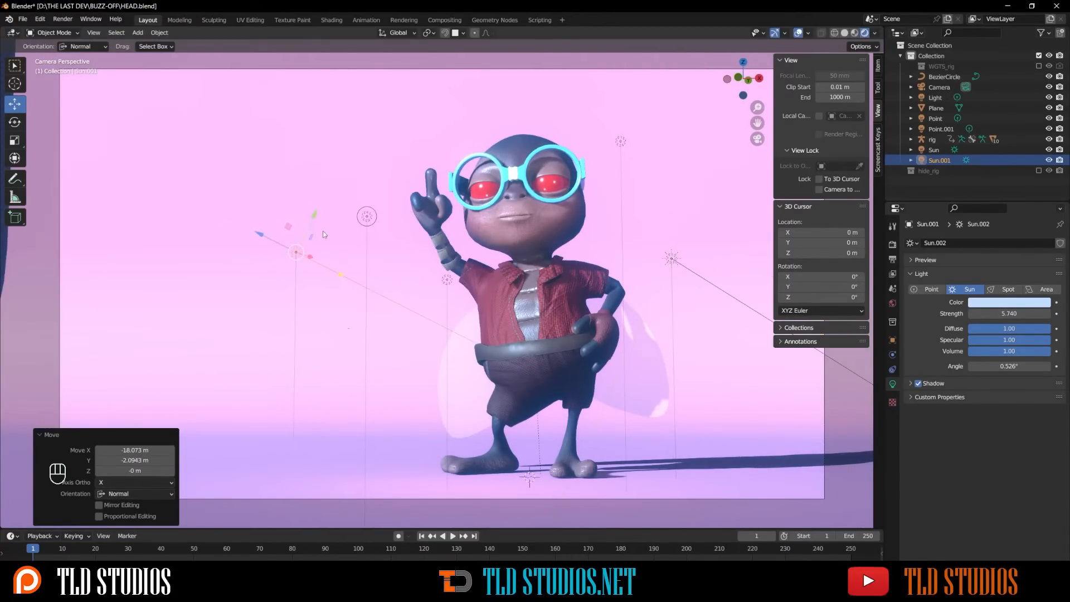
click(15, 122)
drag(296, 267, 276, 229)
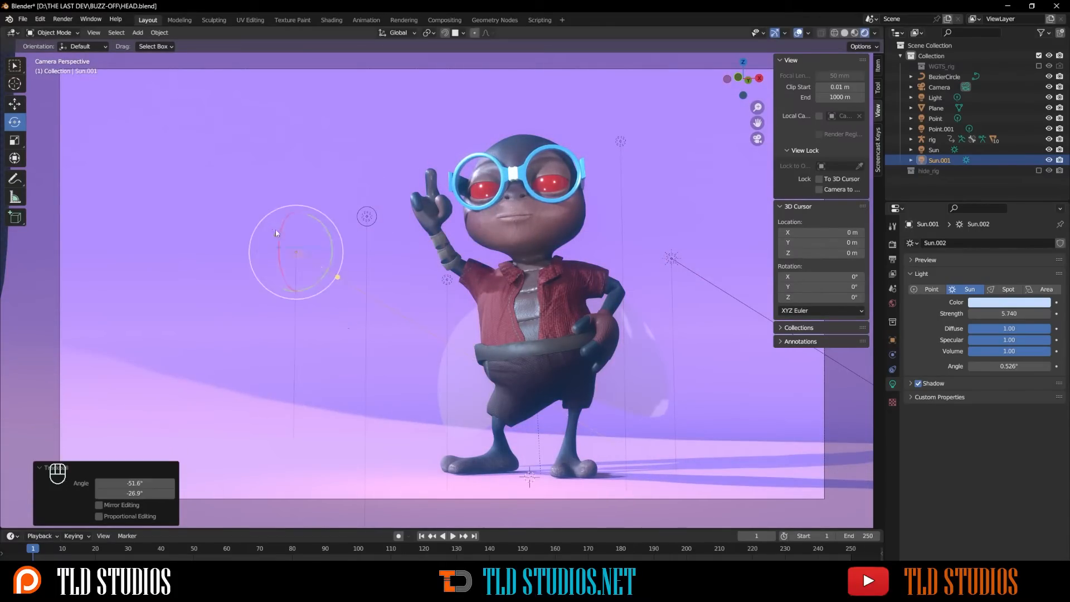
- Color the duplicated sun orange with hue 0.069 and saturation 0.94, and set its strength to 3.62
click(1009, 302)
click(980, 225)
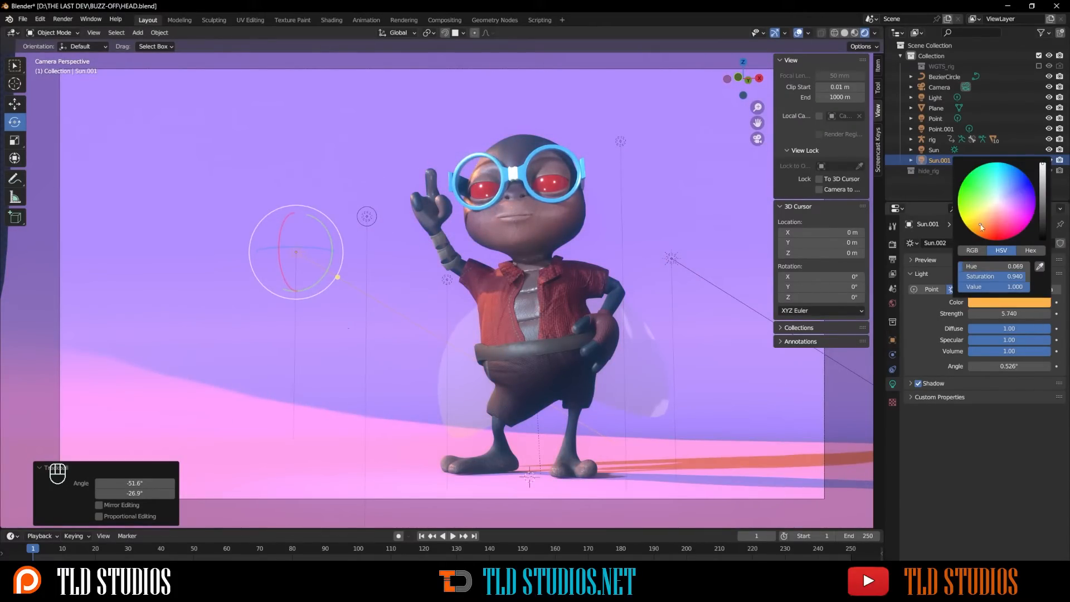
drag(1011, 314, 971, 314)
- Trackball-rotate the duplicated sun by about -50.4° and -5.16°, and change its light color to red
drag(289, 267, 304, 229)
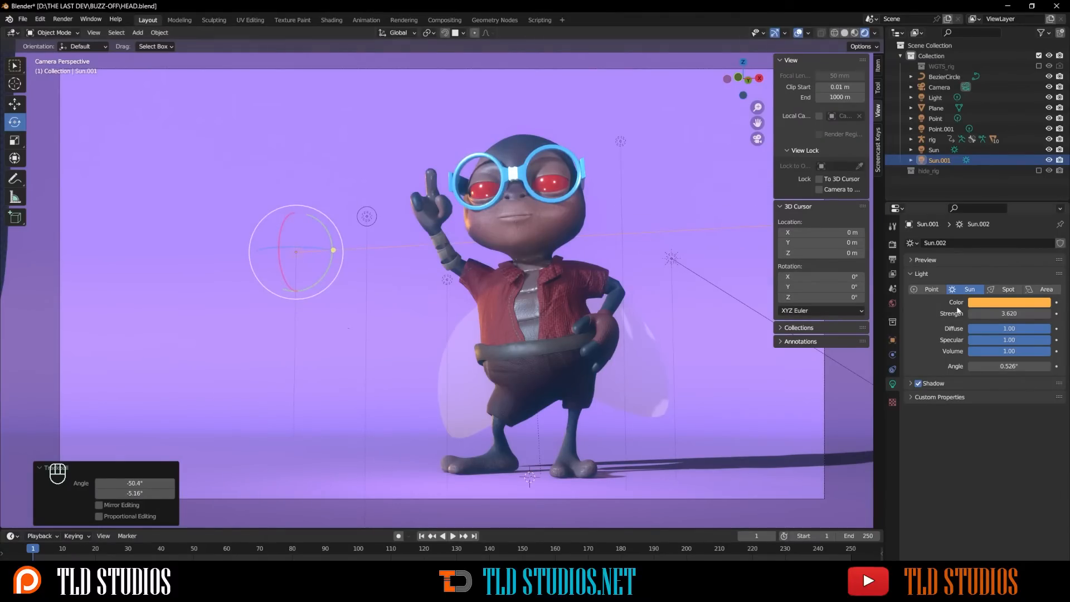
click(986, 305)
drag(1006, 240, 993, 233)
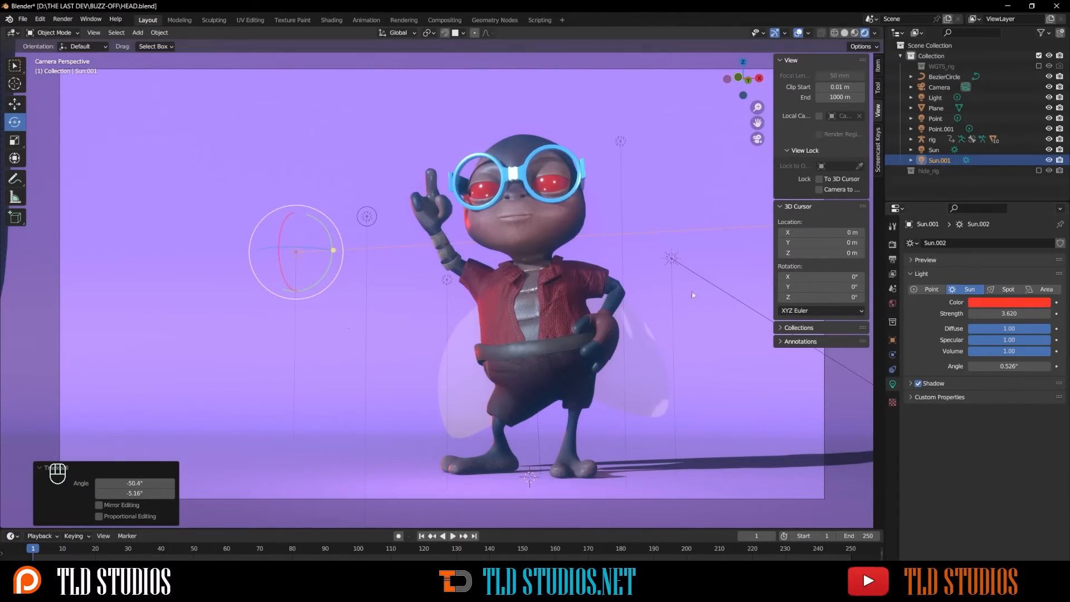
- Select the original sun and switch the scene's render engine to Cycles
click(673, 260)
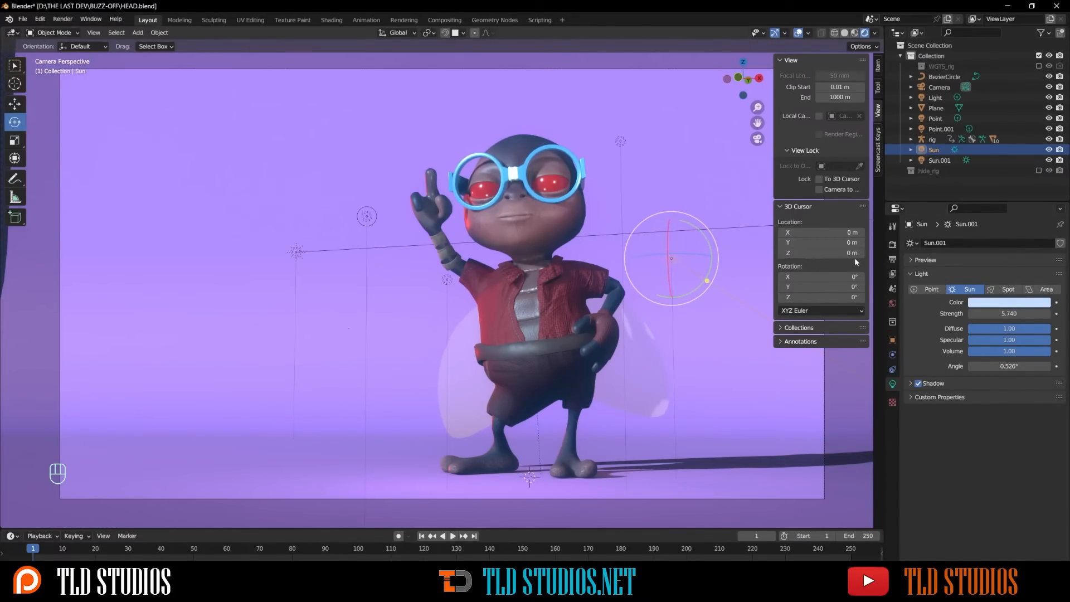
click(892, 246)
click(1005, 243)
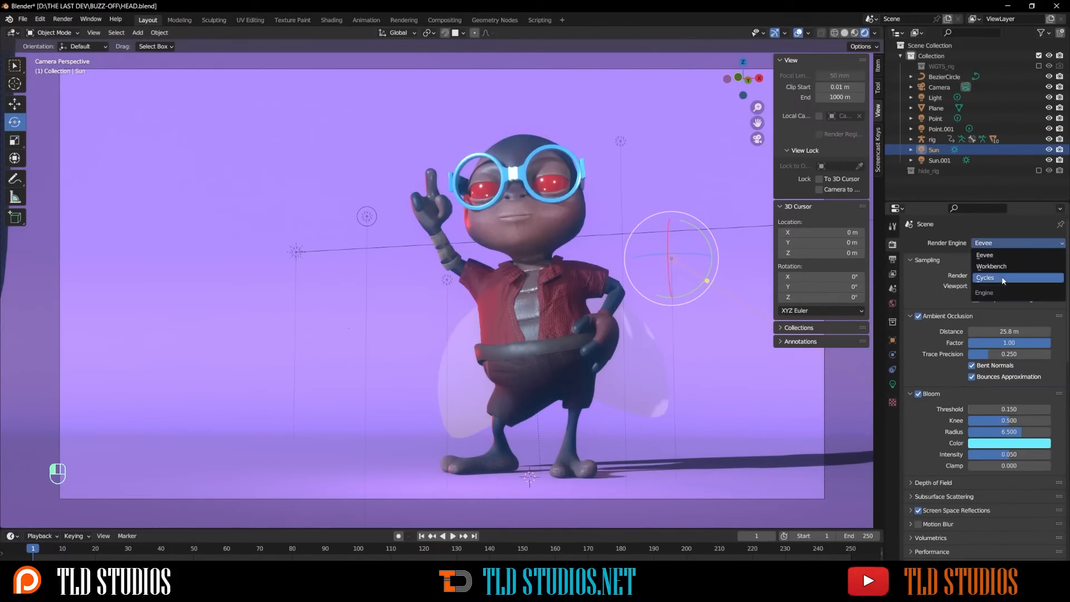
click(1002, 278)
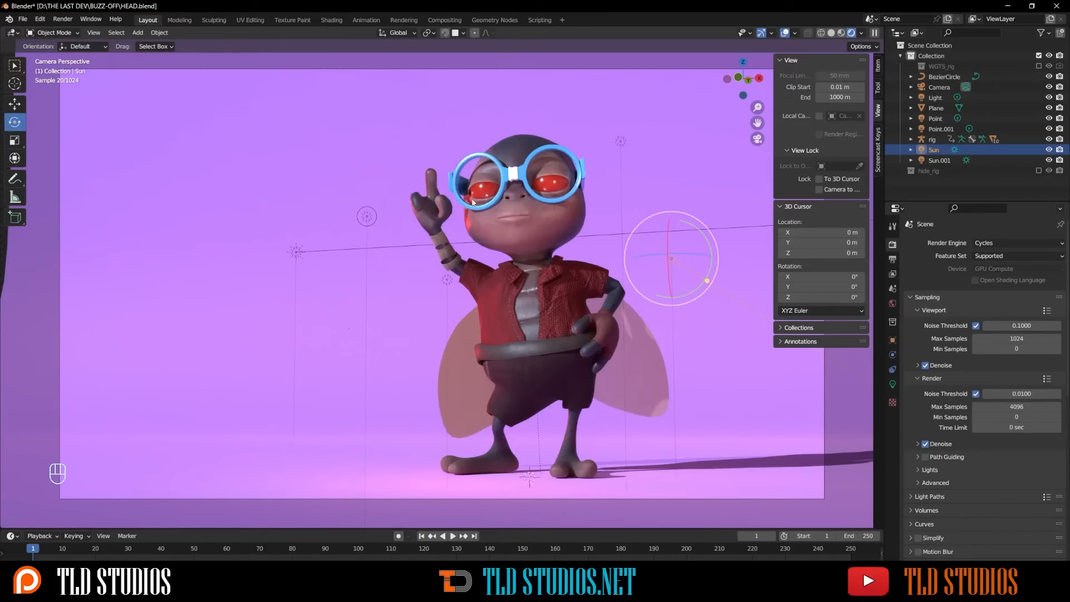
- Set the character body material's subsurface amount to 0.160 and change its subsurface color to purple
click(556, 226)
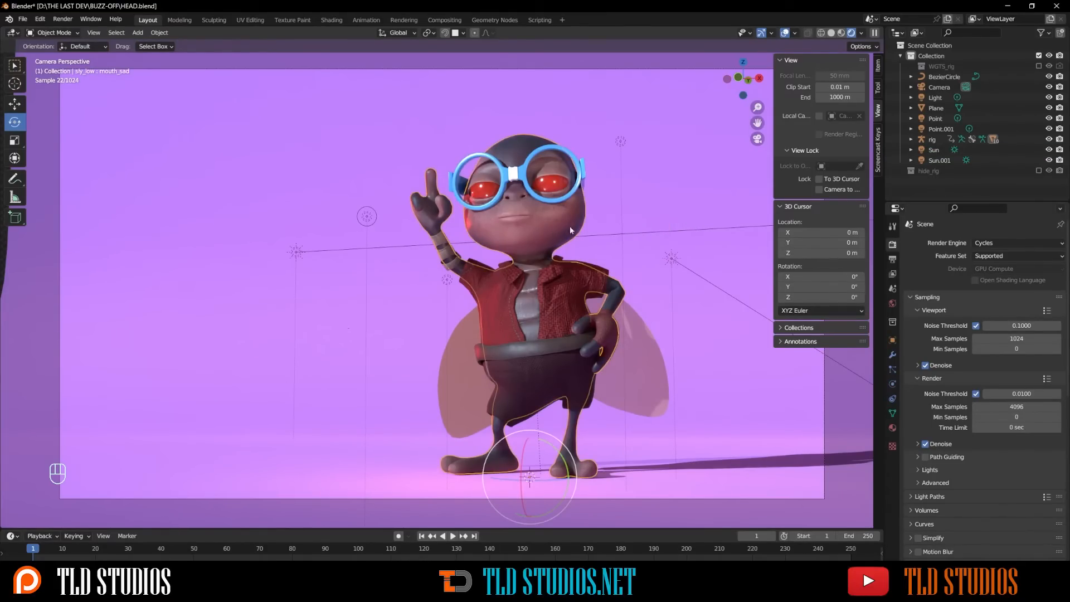
click(893, 427)
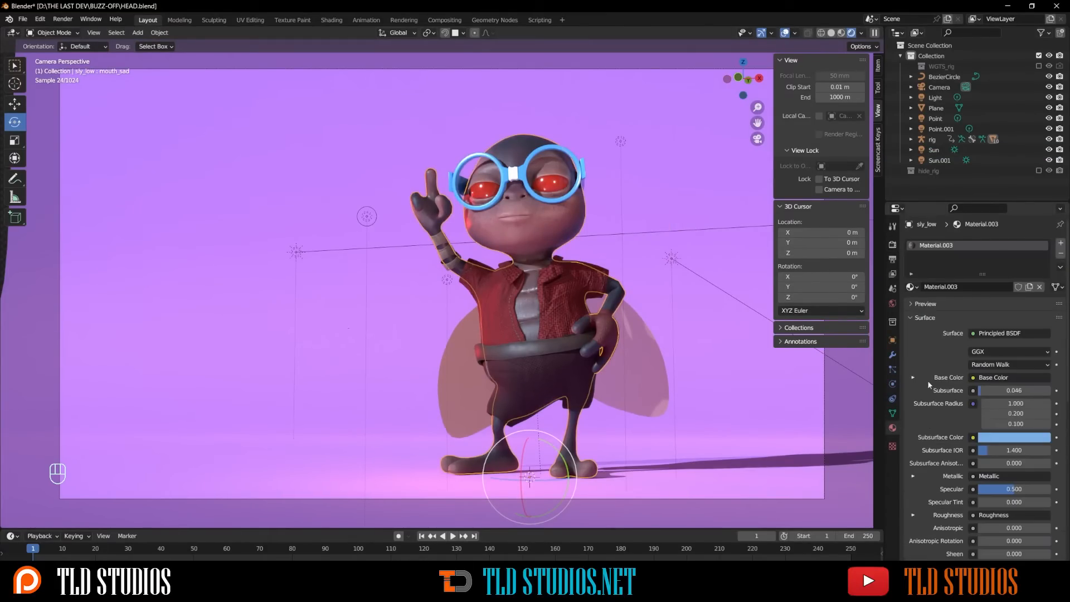
drag(987, 390, 992, 393)
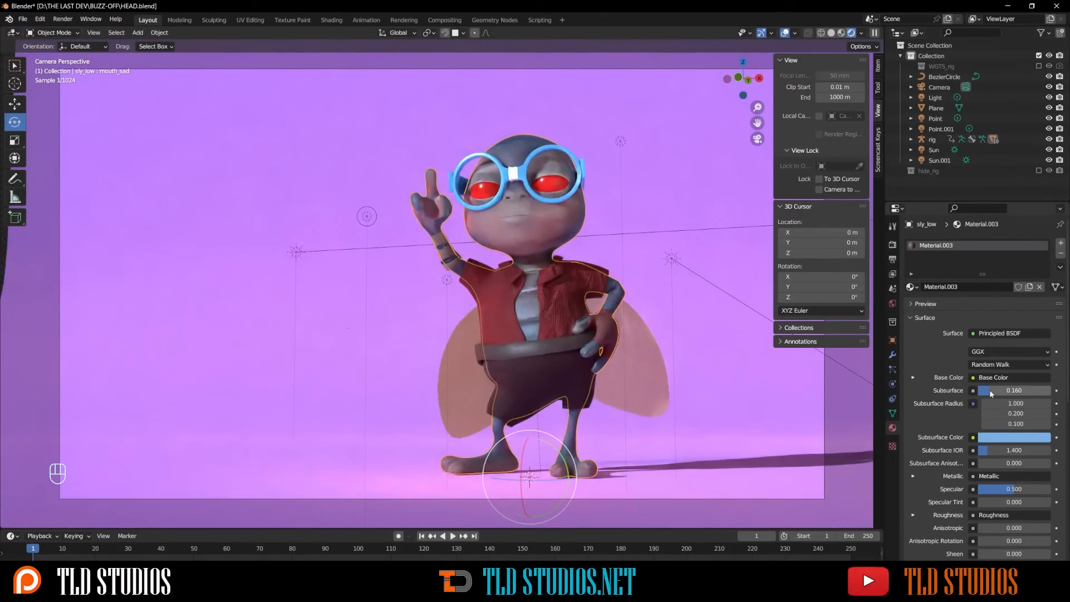
click(1011, 438)
mouse_move(997, 358)
mouse_down()
mouse_move(988, 288)
mouse_move(1013, 321)
mouse_up()
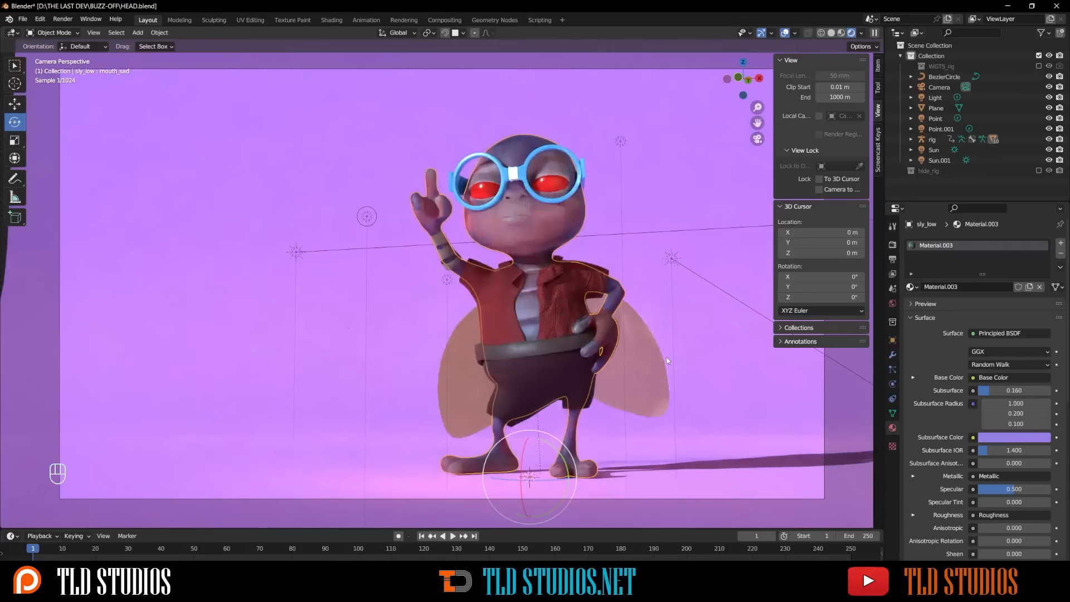
- Hide the viewport overlays and lower the character body material's subsurface amount to 0.080
click(718, 355)
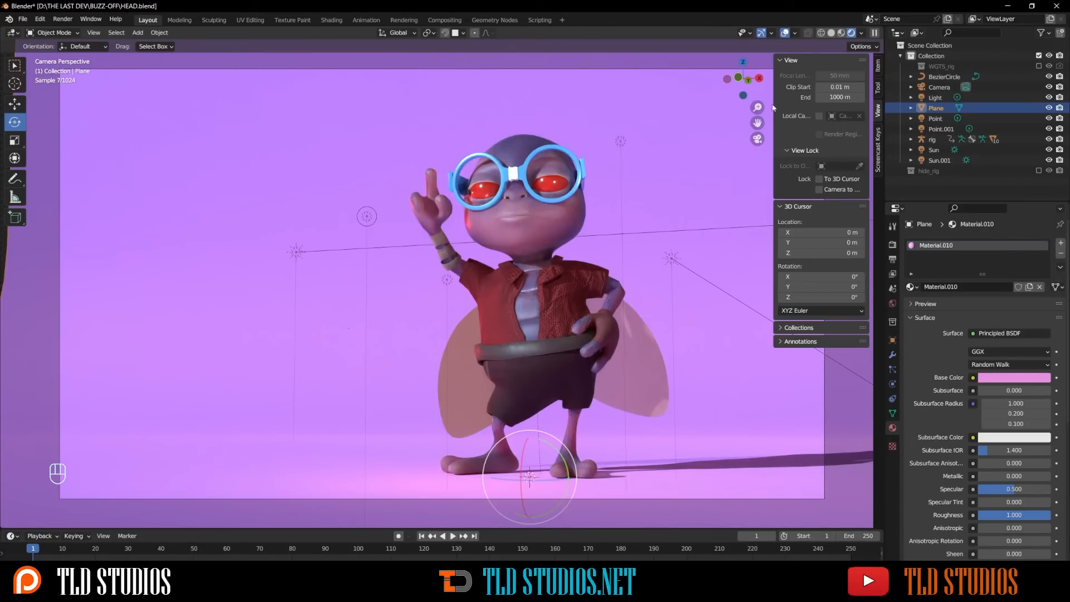
click(784, 34)
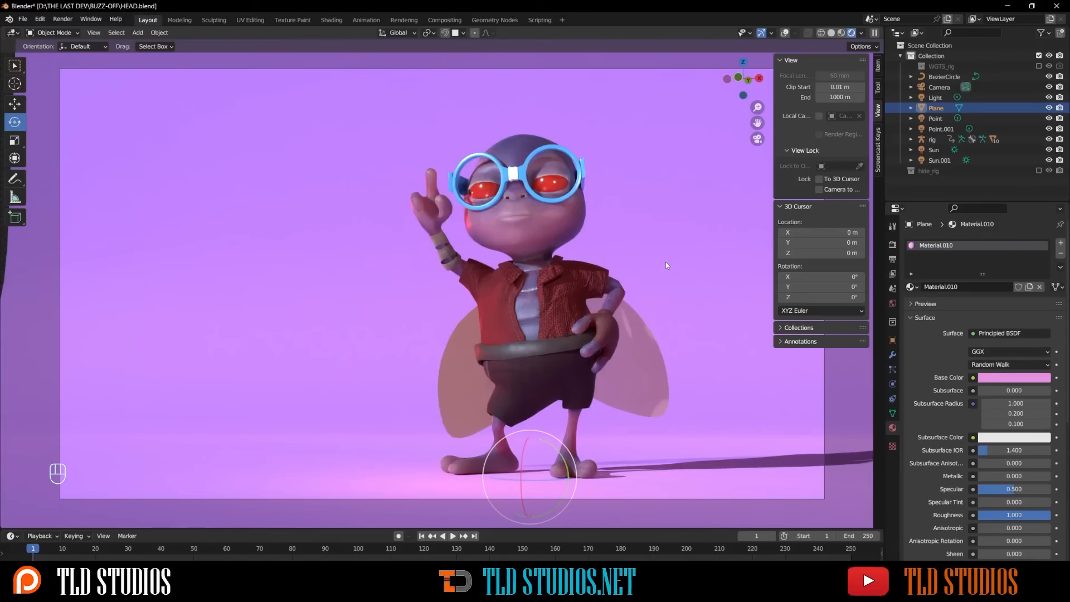
click(543, 239)
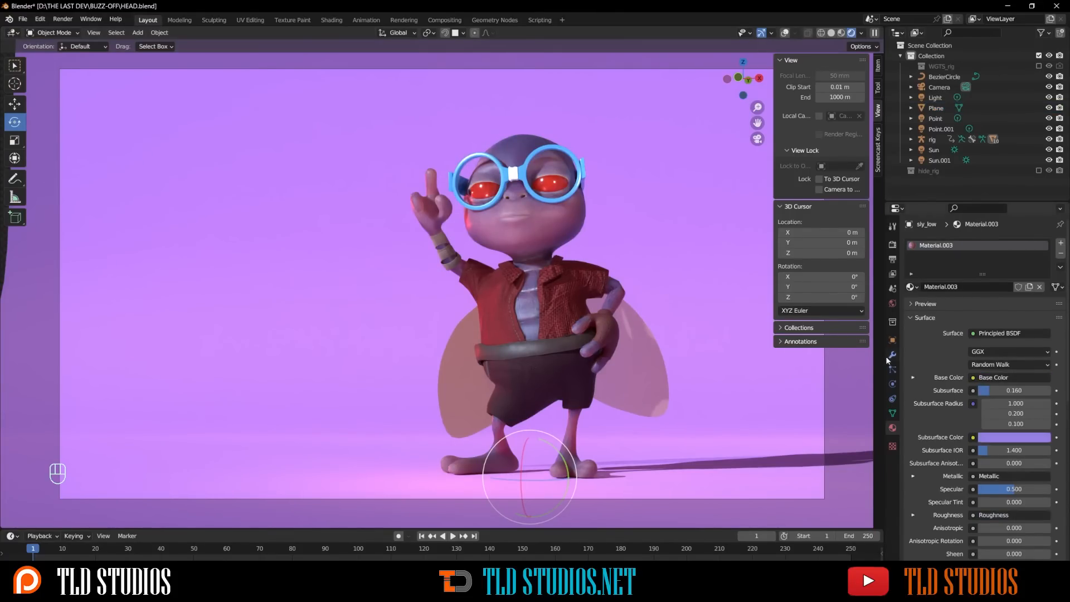
drag(1014, 390, 983, 390)
- Select the backdrop plane and hide it in the viewport so the character stands alone
click(684, 212)
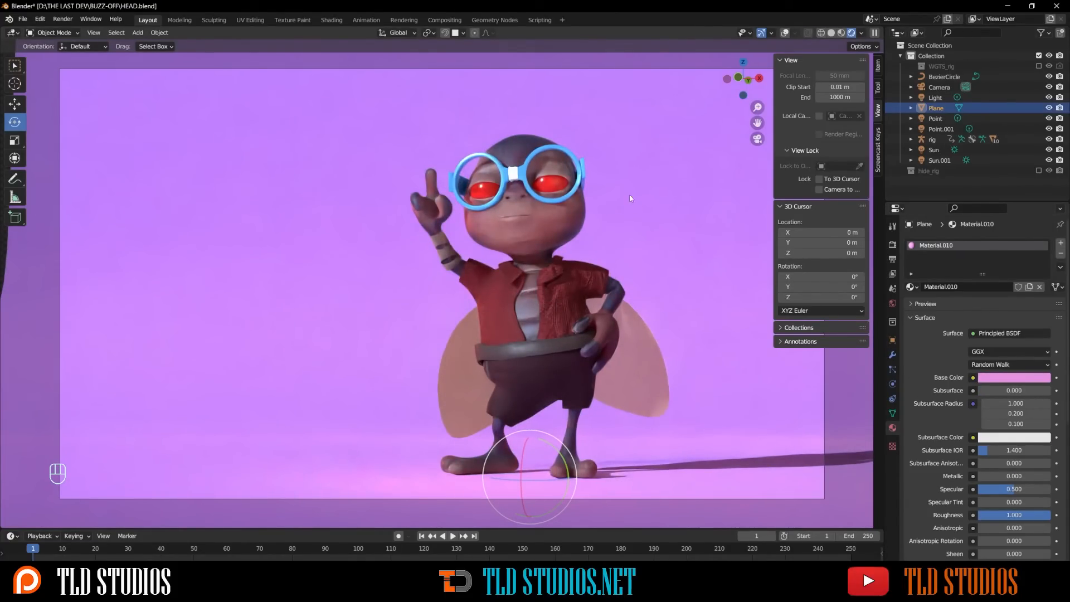
click(1048, 108)
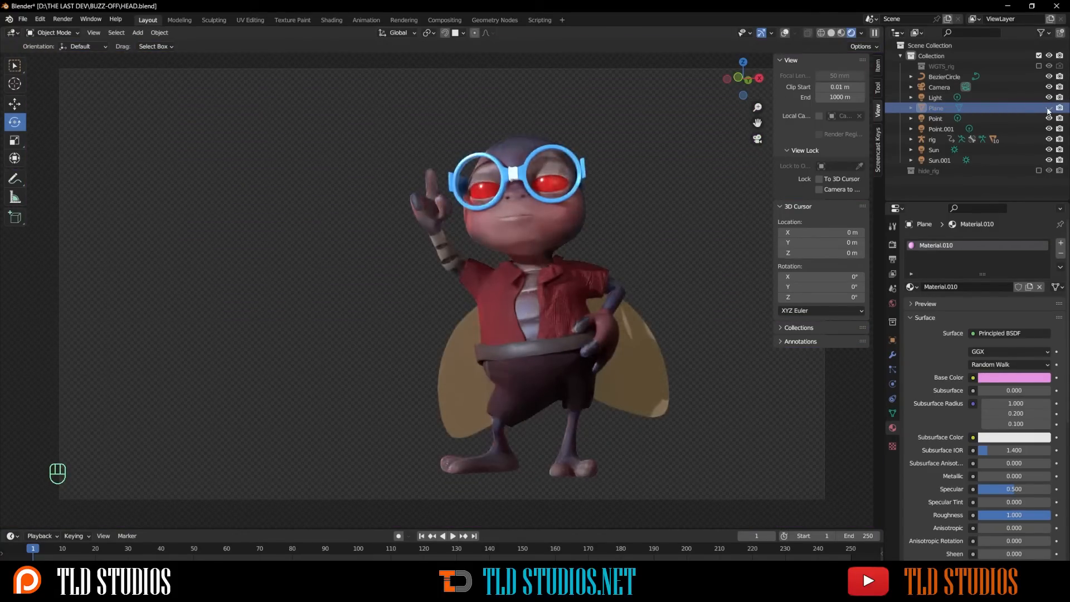
click(656, 133)
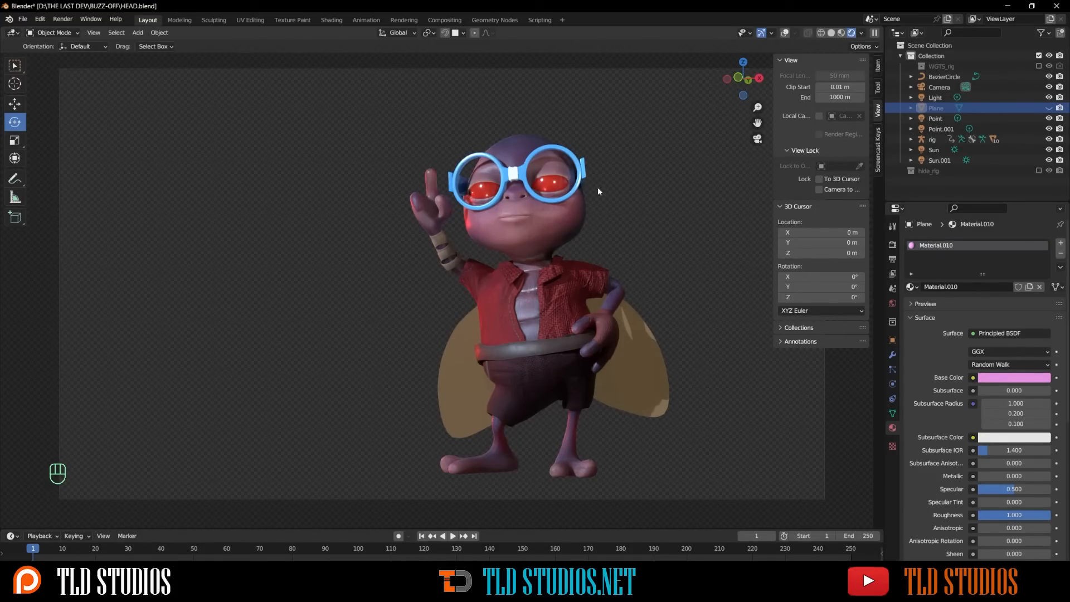
- Turn off the transparent film background in the scene's Cycles render settings
click(892, 245)
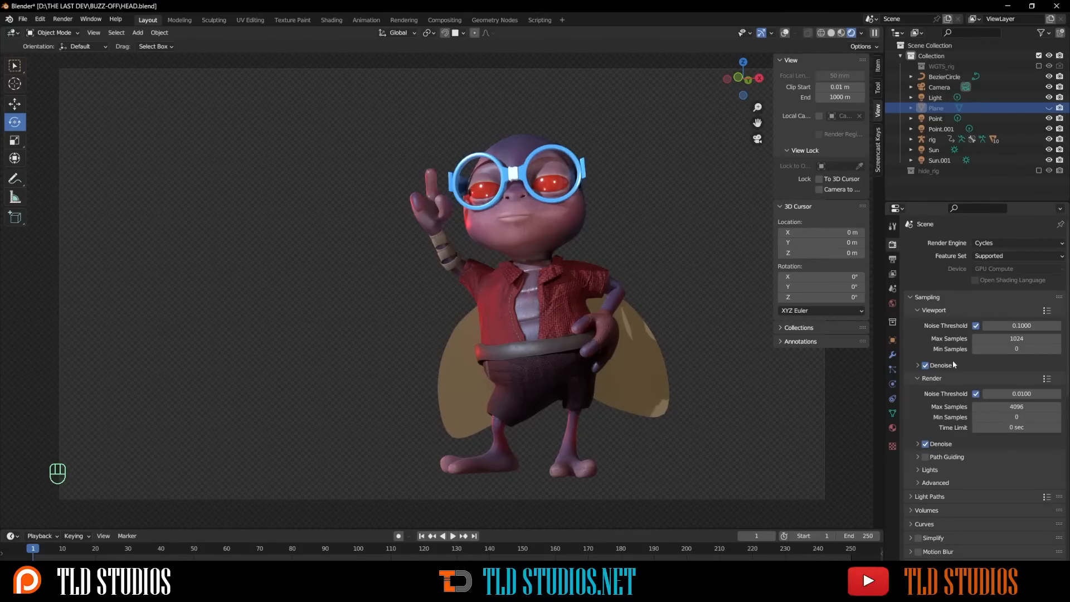
scroll(953, 364, down, 6)
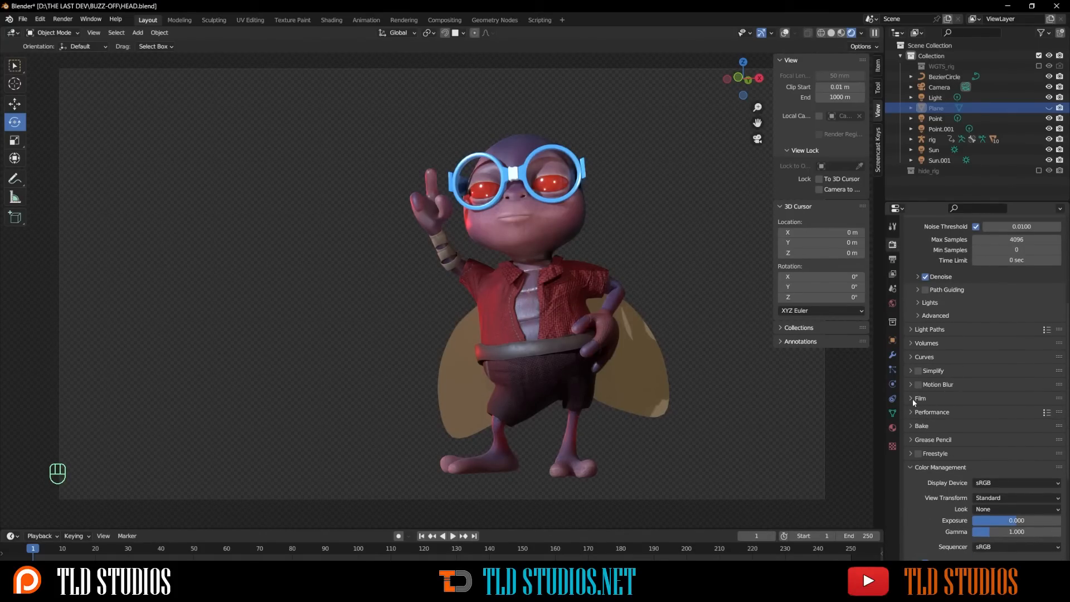
click(912, 399)
click(925, 473)
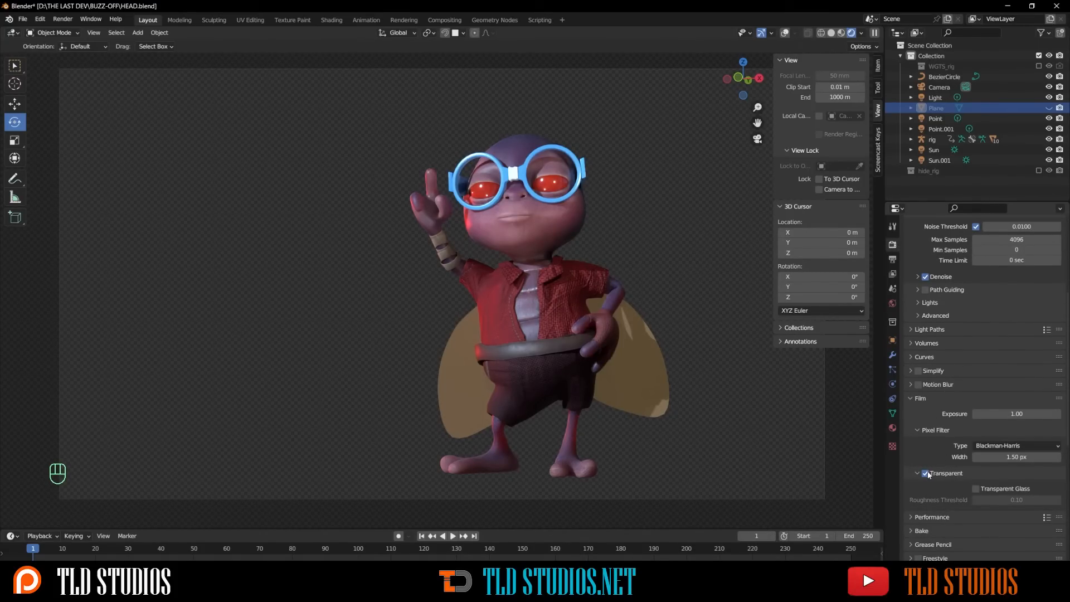
click(926, 473)
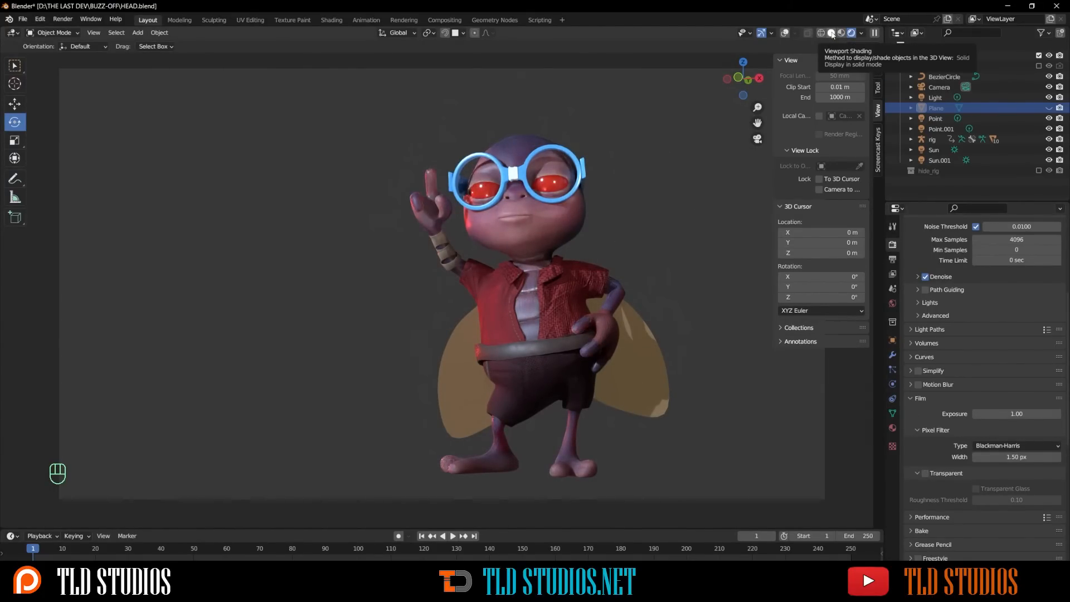
- Switch the viewport from rendered to solid shading
click(831, 32)
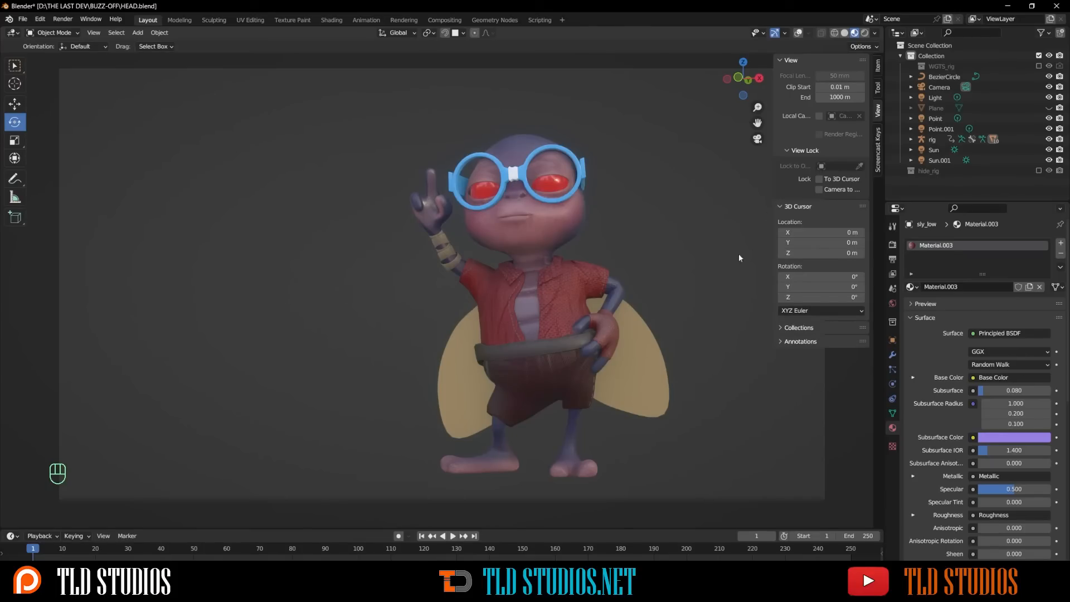
click(844, 34)
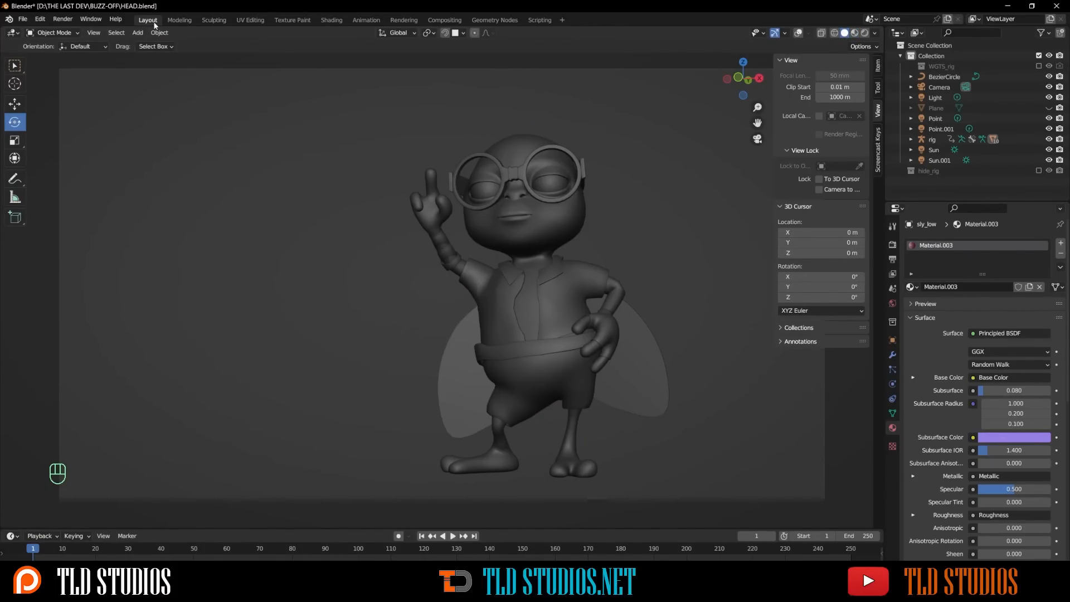
click(62, 22)
- Set both the render and viewport max samples to 200 in the Cycles settings and render the image
click(892, 244)
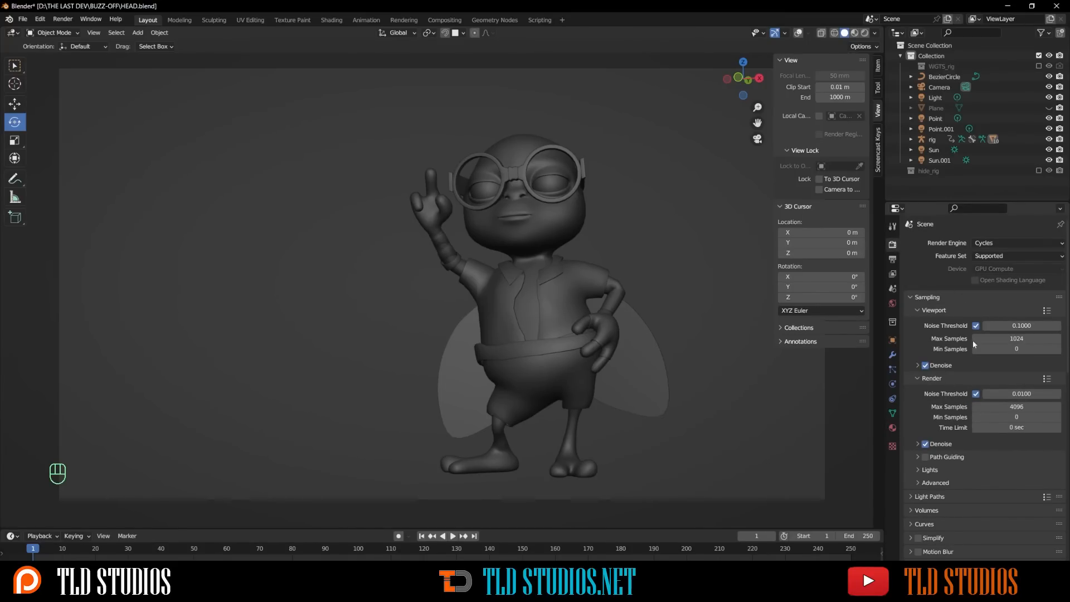
click(1018, 408)
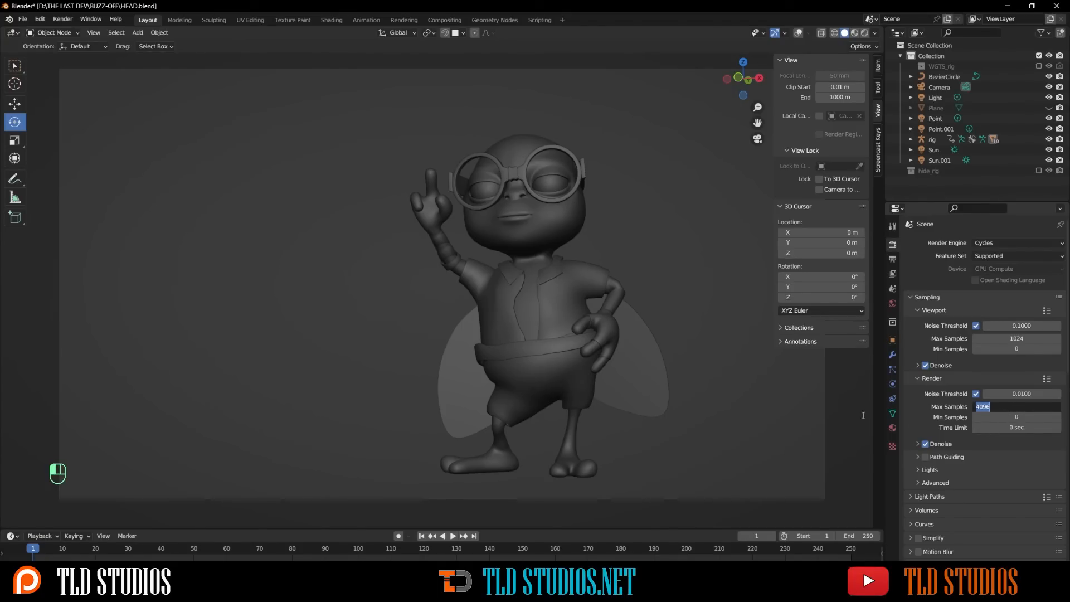
text(200)
key(Return)
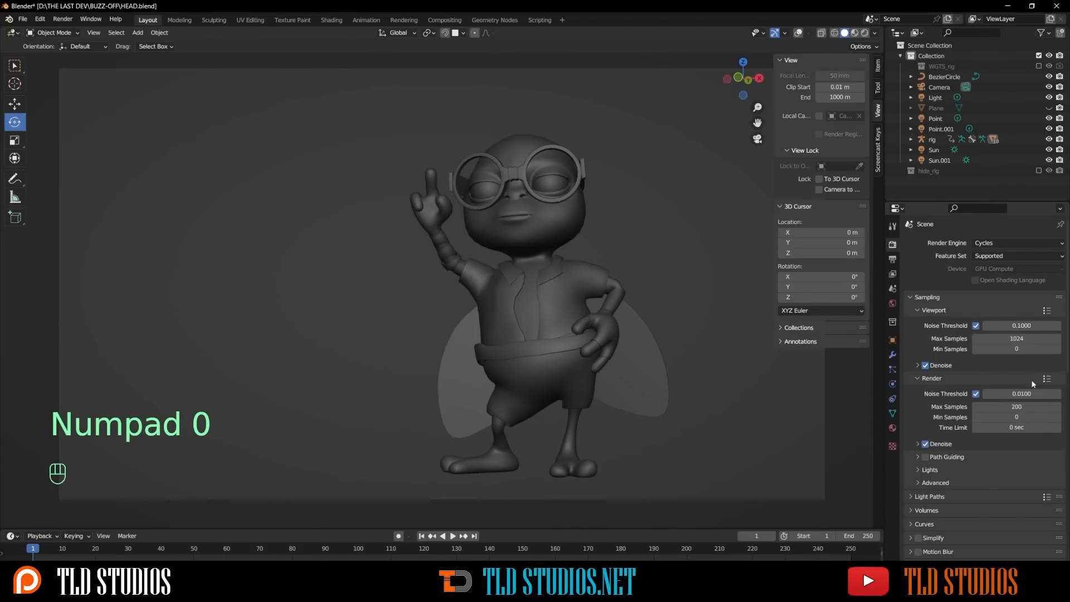
click(1016, 338)
text(200)
key(Return)
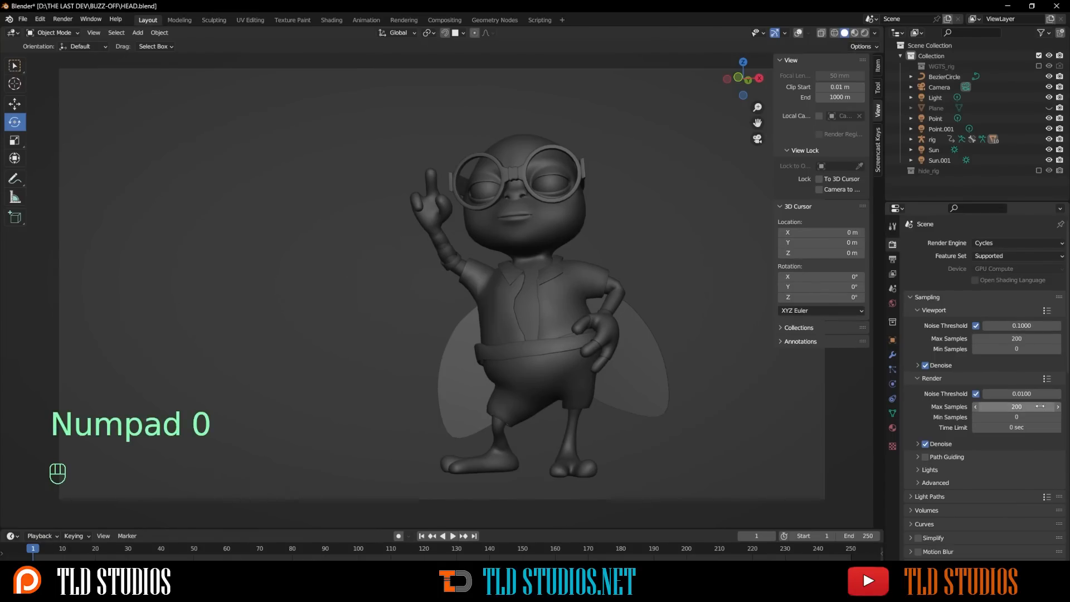
key(F12)
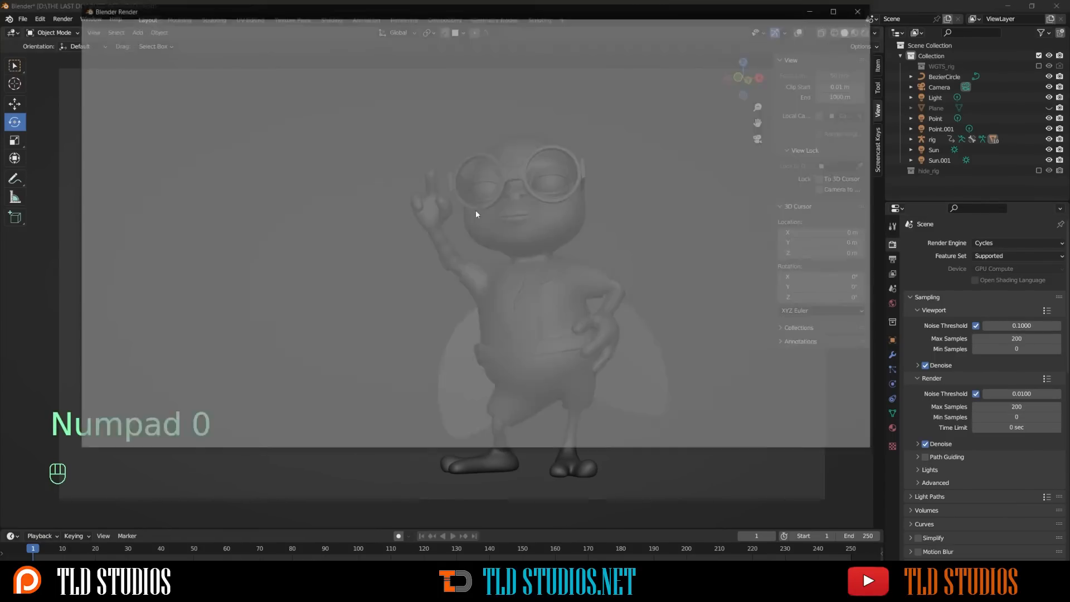